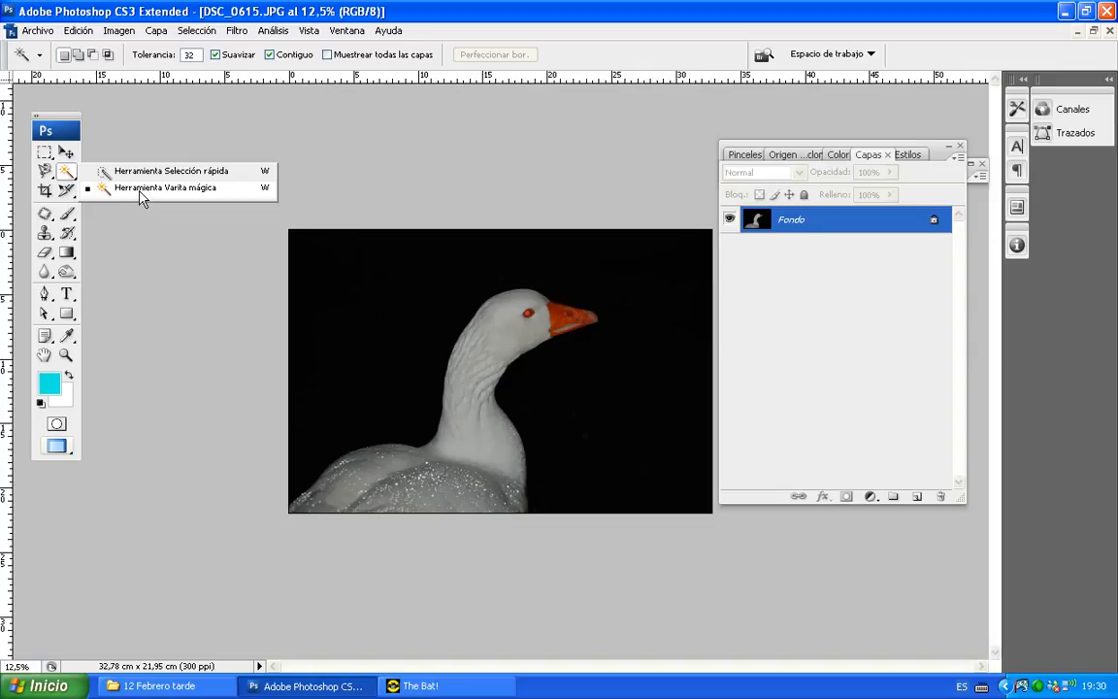
{"action": "left_click", "coordinate": [140, 191]}
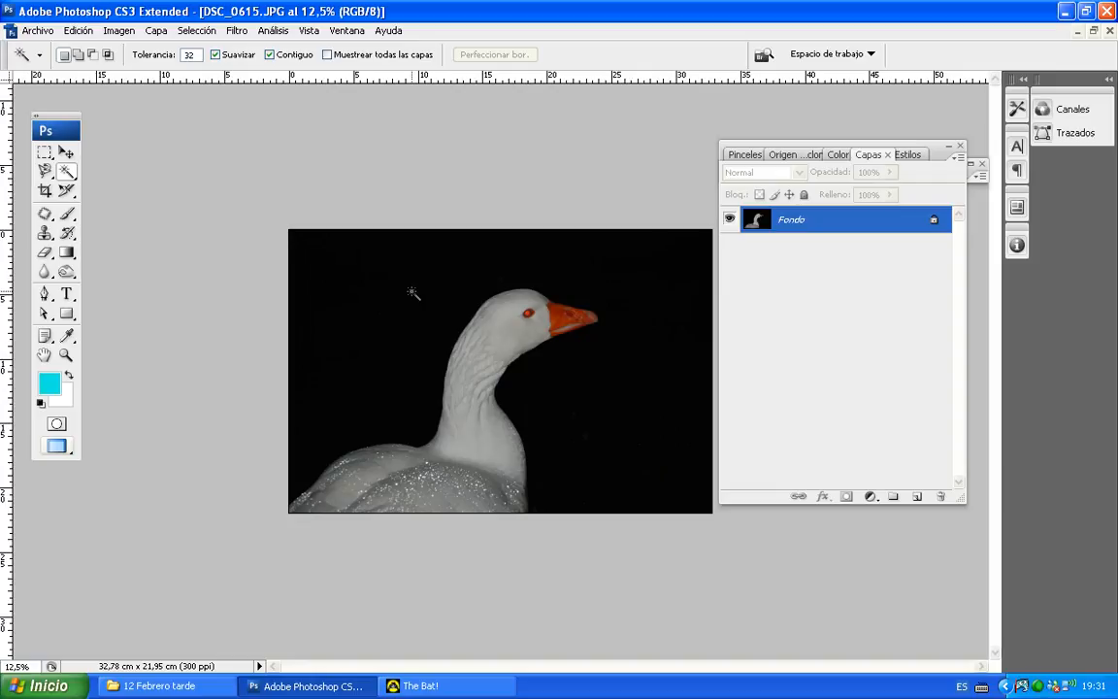
{"action": "left_click", "coordinate": [406, 287]}
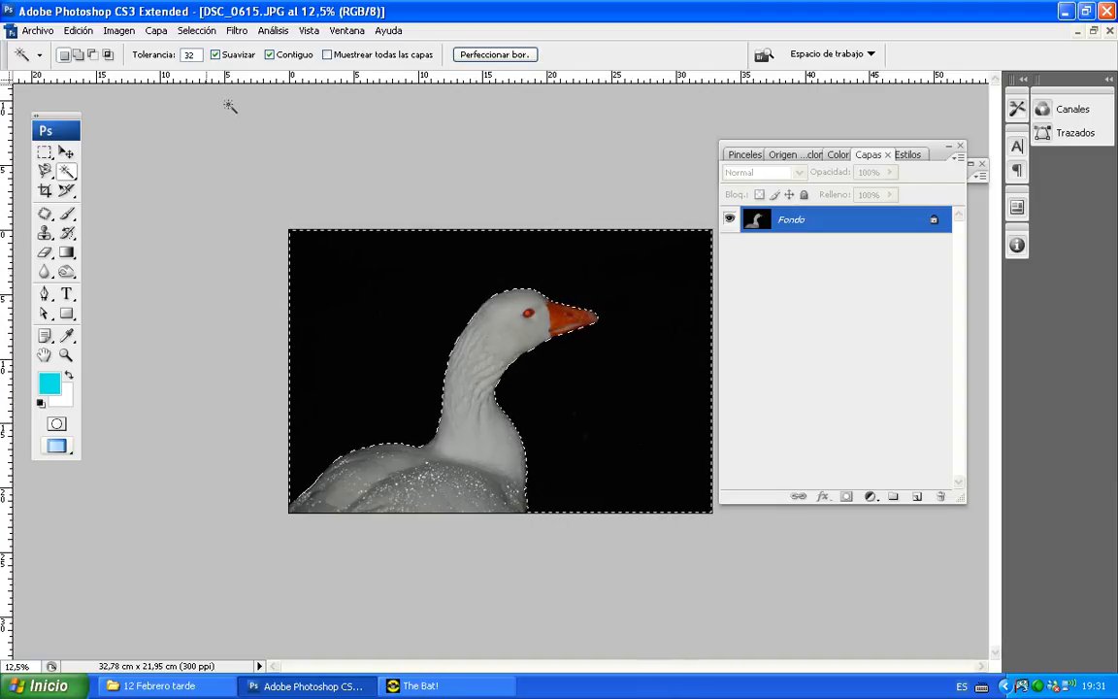
{"action": "left_click", "coordinate": [188, 56]}
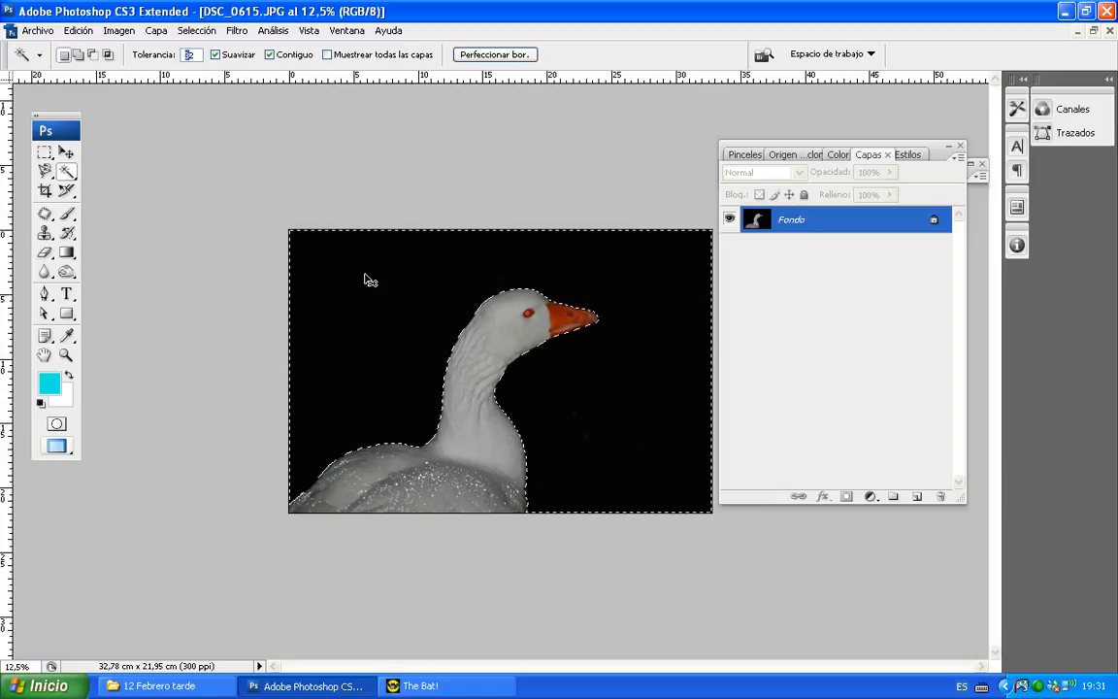
{"action": "key", "text": "ctrl+d"}
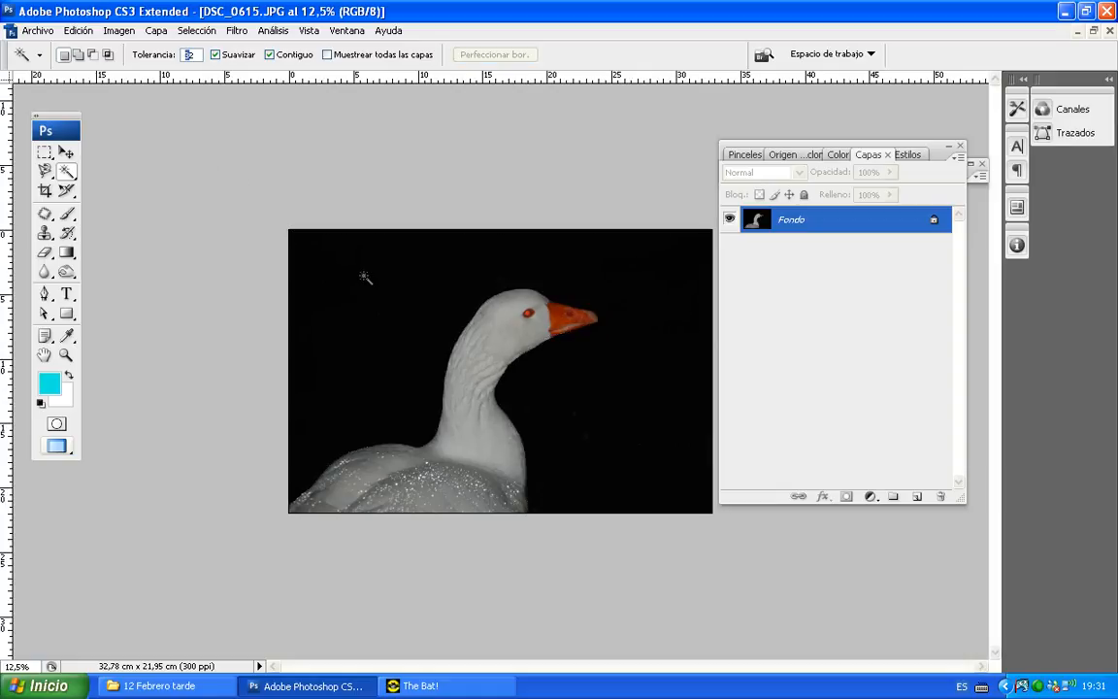
Step: Select the black background with the Magic Wand at tolerance 32, and invert the selection to isolate the goose
{"action": "left_click", "coordinate": [405, 323]}
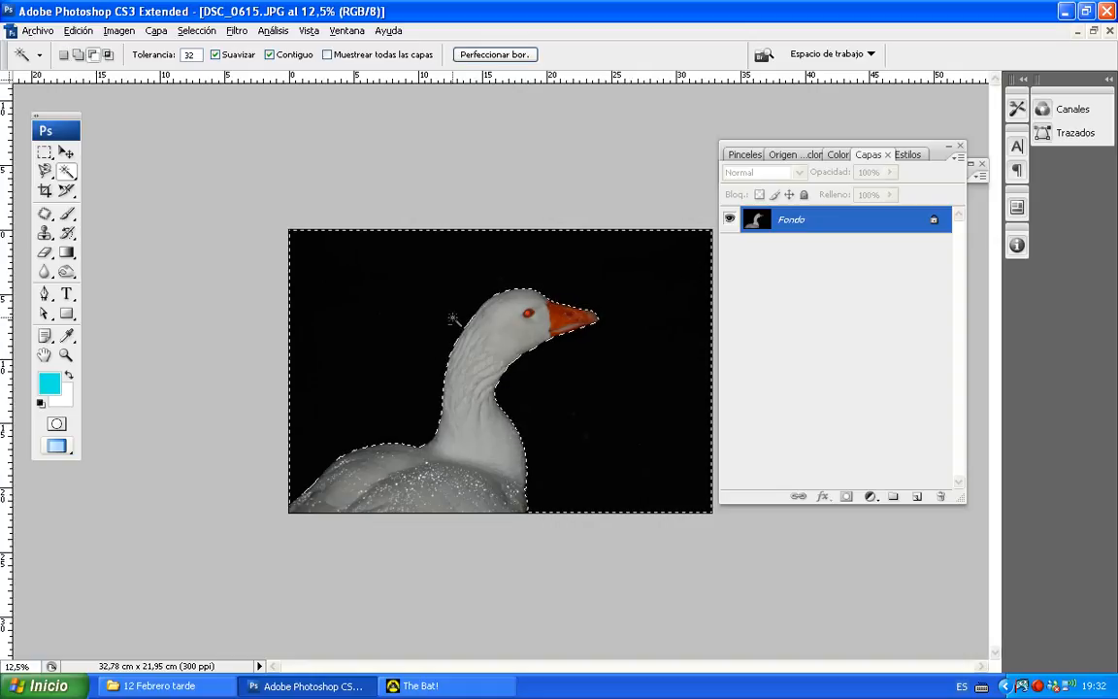
{"action": "key", "text": "alt+BackSpace"}
{"action": "key", "text": "ctrl+z"}
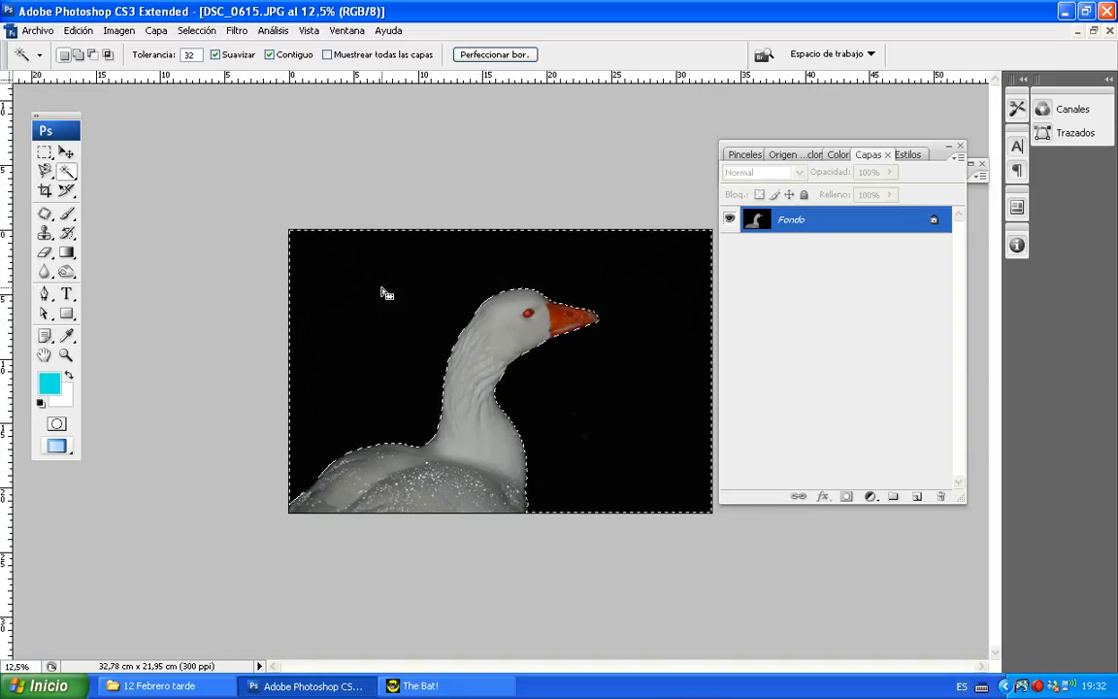
{"action": "key", "text": "ctrl+shift+i"}
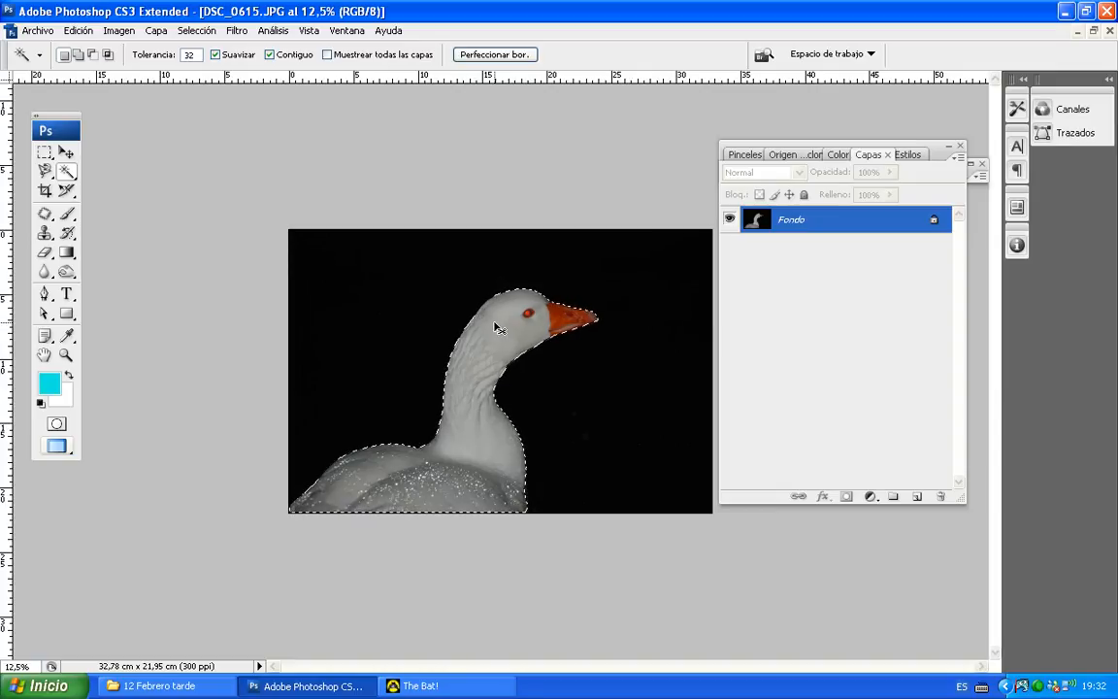
{"action": "key", "text": "ctrl+t"}
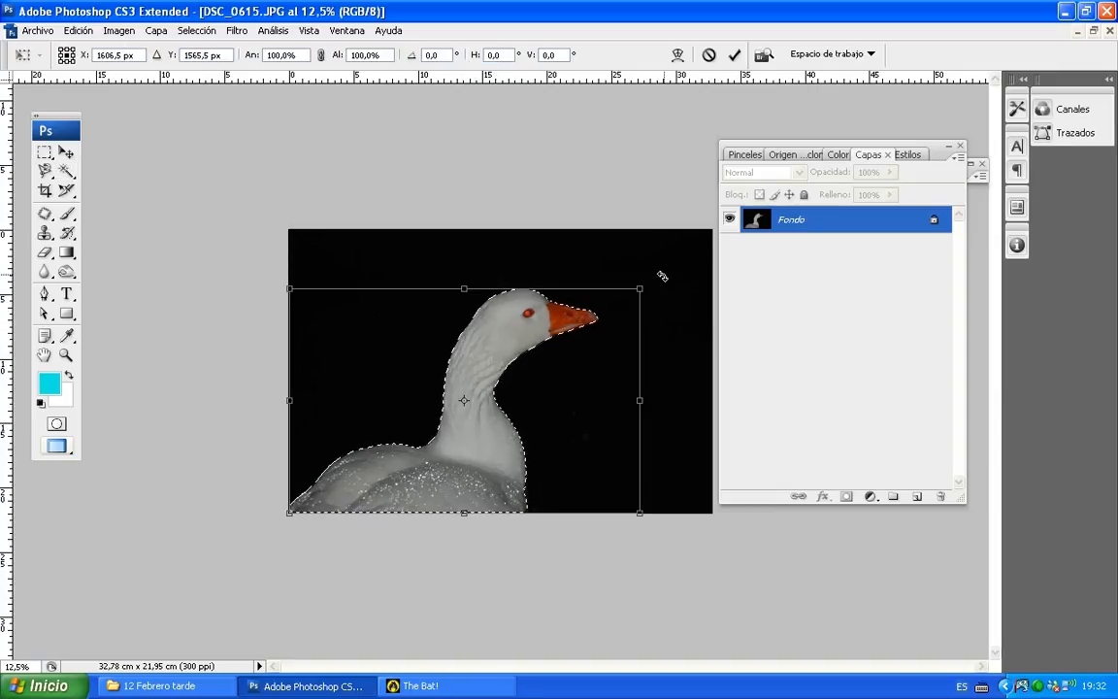
{"action": "left_click_drag", "start_coordinate": [646, 279], "coordinate": [514, 365]}
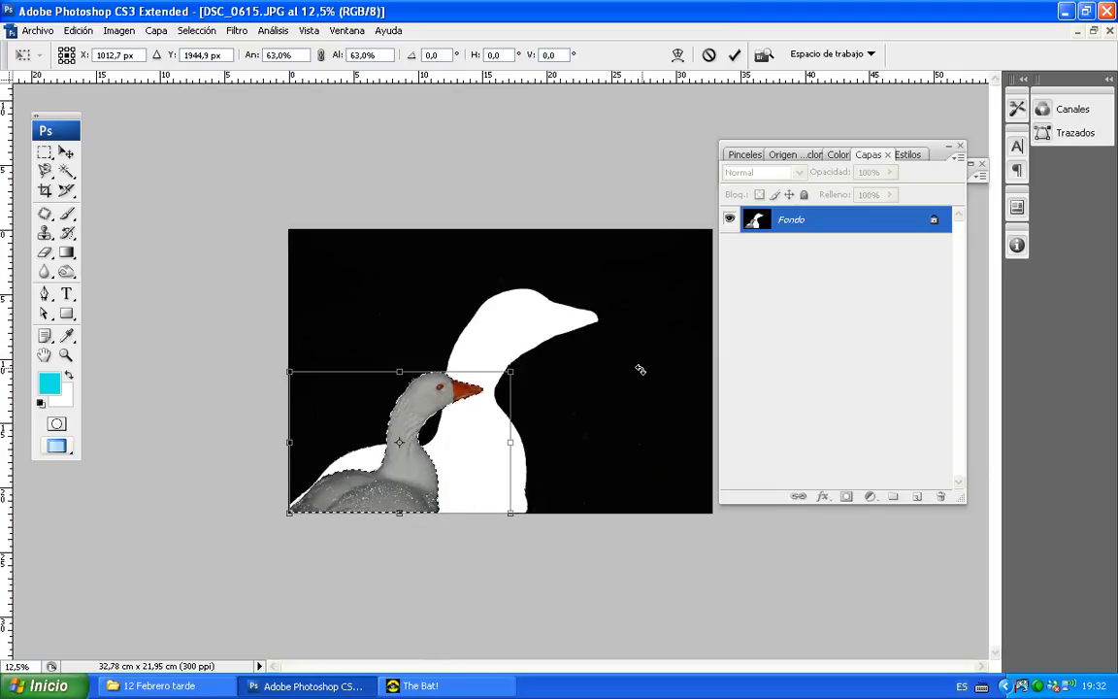
{"action": "key", "text": "Escape"}
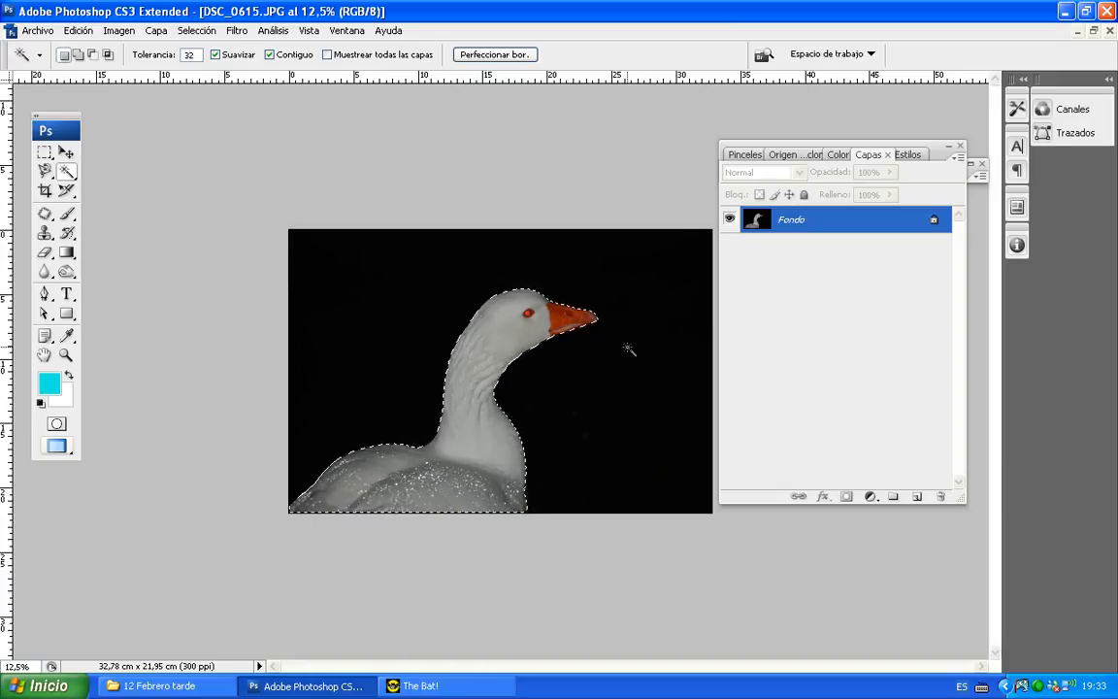
Step: Copy the selected goose to a new layer and scale it proportionally to about 55% in the image's lower-left corner
{"action": "key", "text": "ctrl+j"}
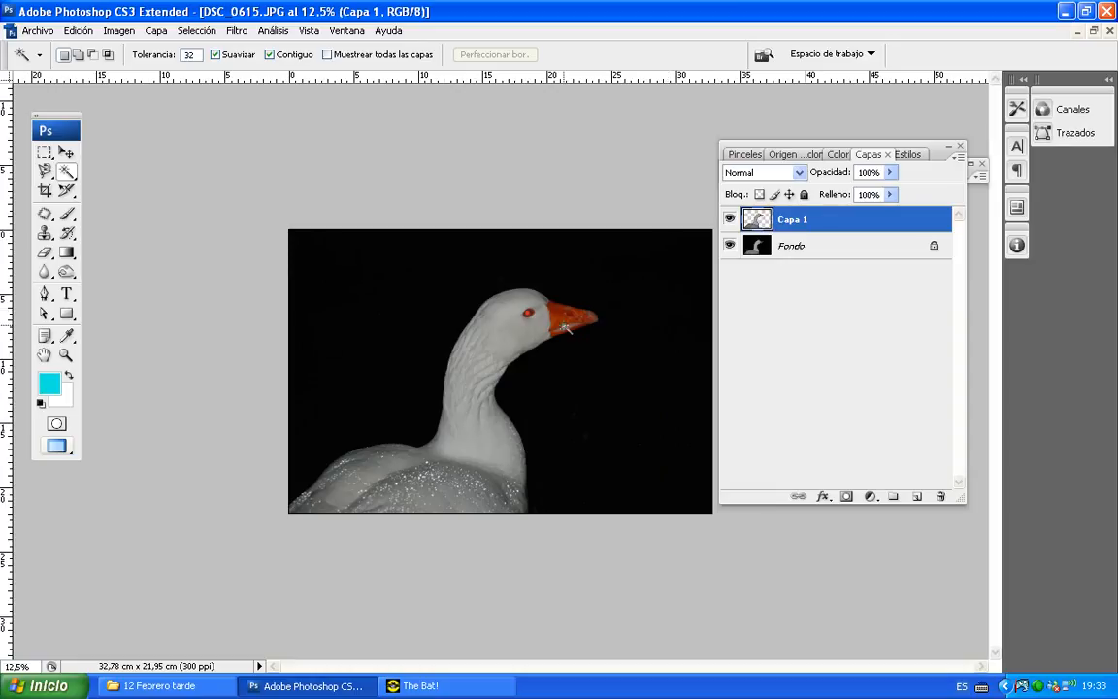
{"action": "key", "text": "ctrl+t"}
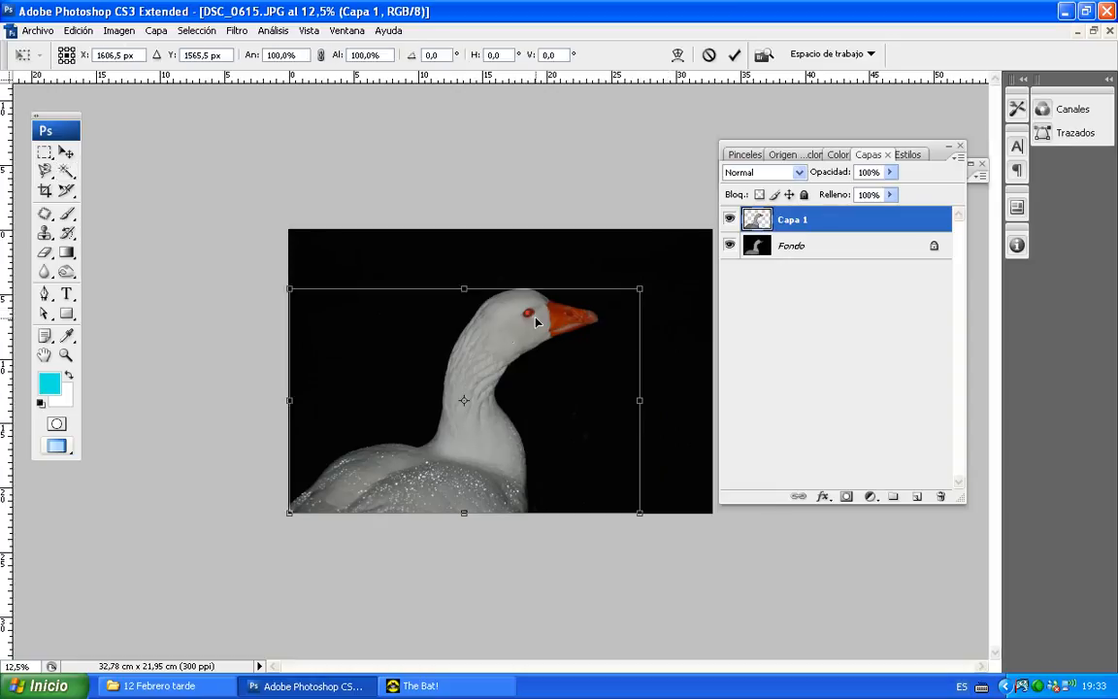
{"action": "left_click_drag", "start_coordinate": [624, 289], "coordinate": [451, 350]}
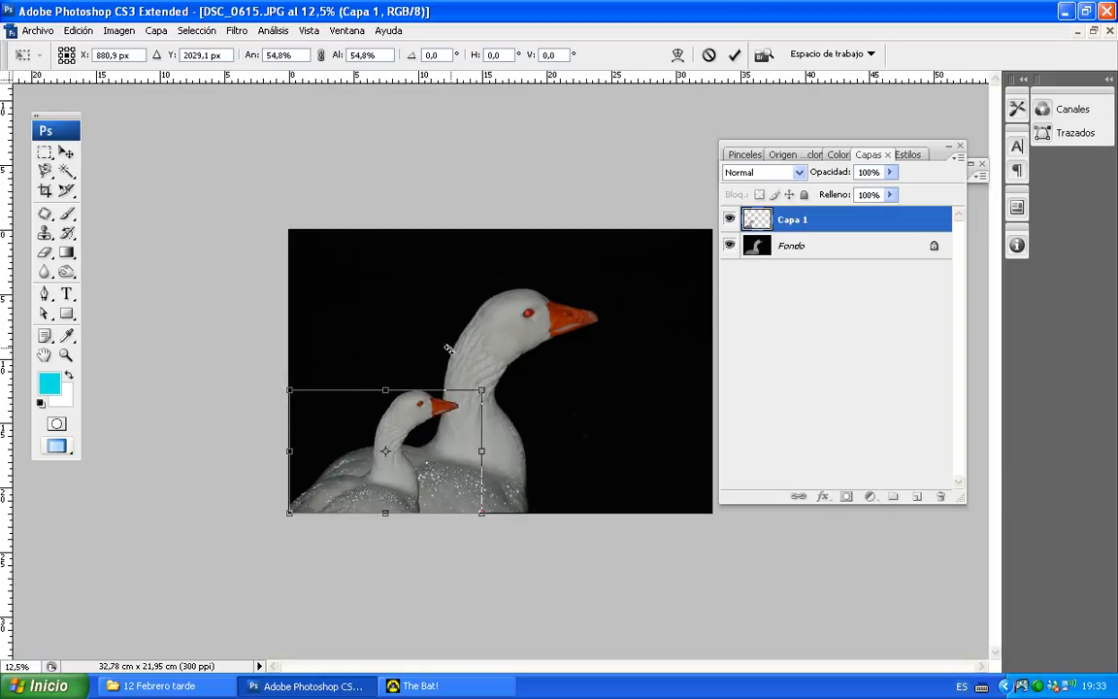
{"action": "key", "text": "Return"}
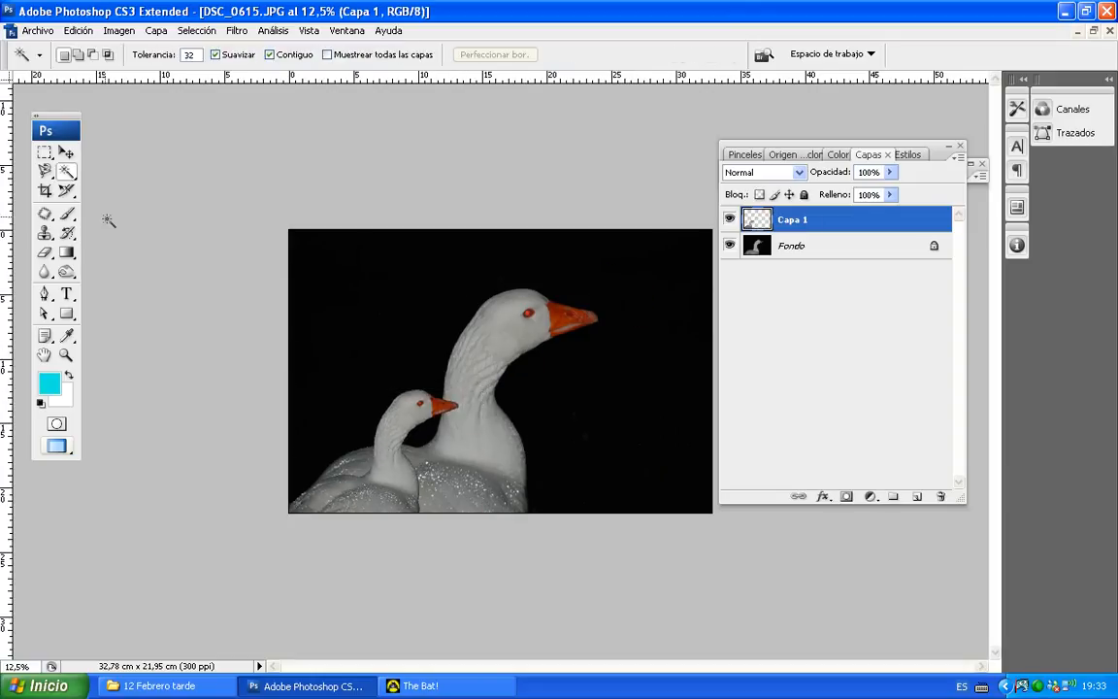
Step: Duplicate the Capa 1 layer, enlarge the copy to about 128%, and place it in front, to the right of the large goose
{"action": "left_click", "coordinate": [65, 155]}
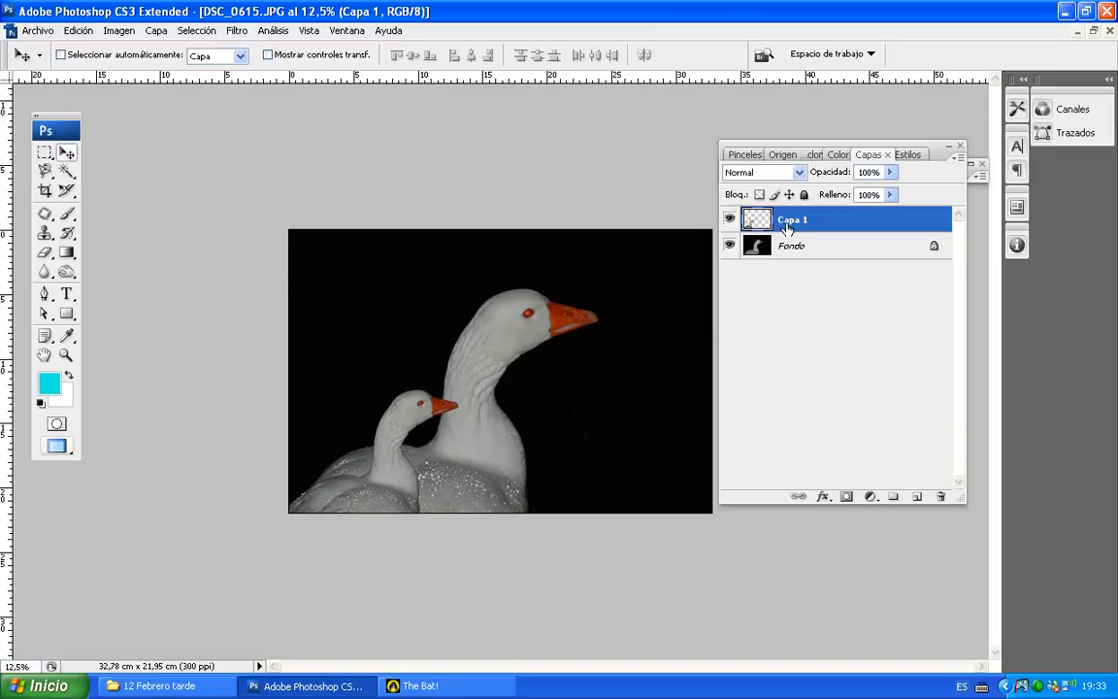
{"action": "left_click_drag", "start_coordinate": [787, 226], "coordinate": [915, 496]}
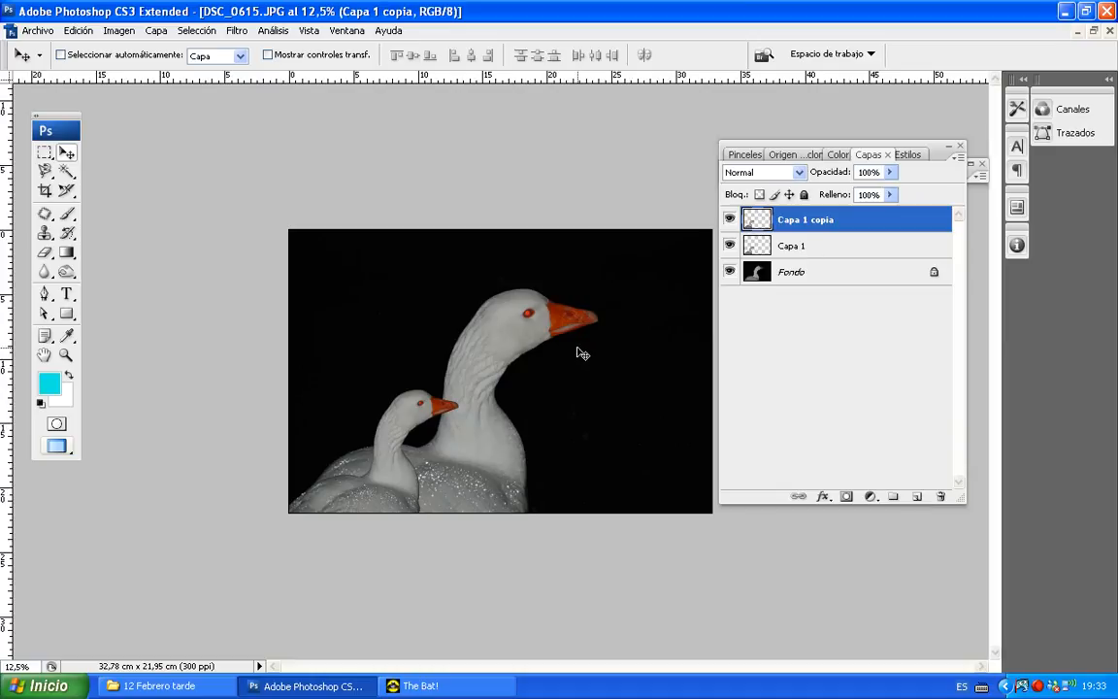
{"action": "key", "text": "ctrl+t"}
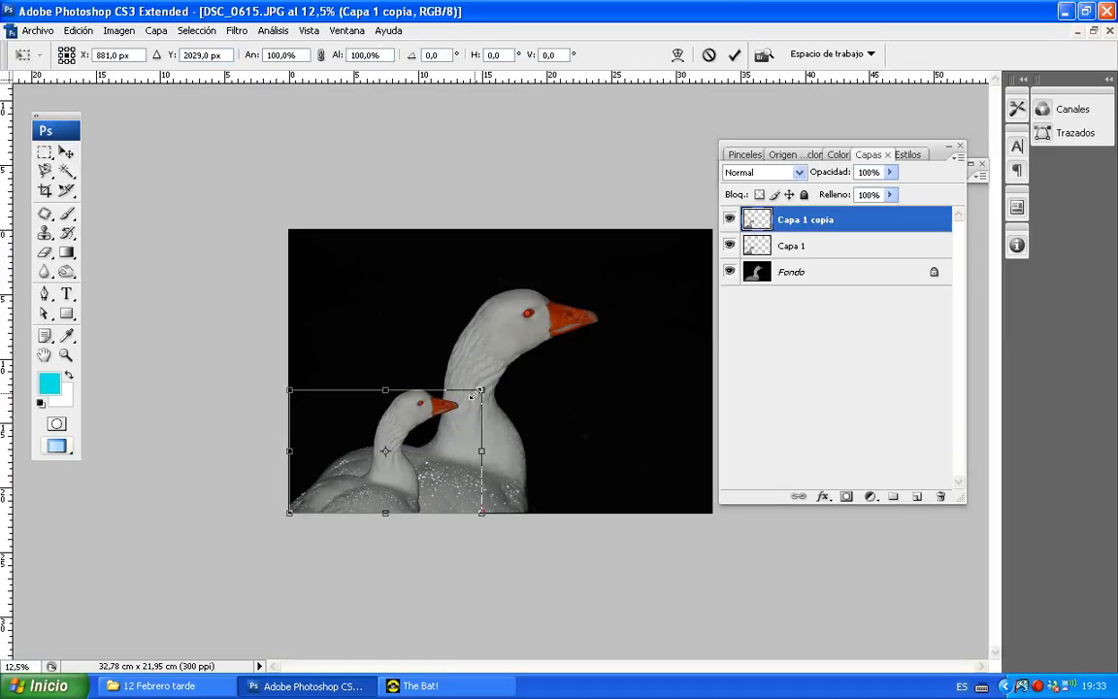
{"action": "left_click_drag", "start_coordinate": [483, 389], "coordinate": [525, 363]}
{"action": "left_click_drag", "start_coordinate": [440, 452], "coordinate": [557, 459]}
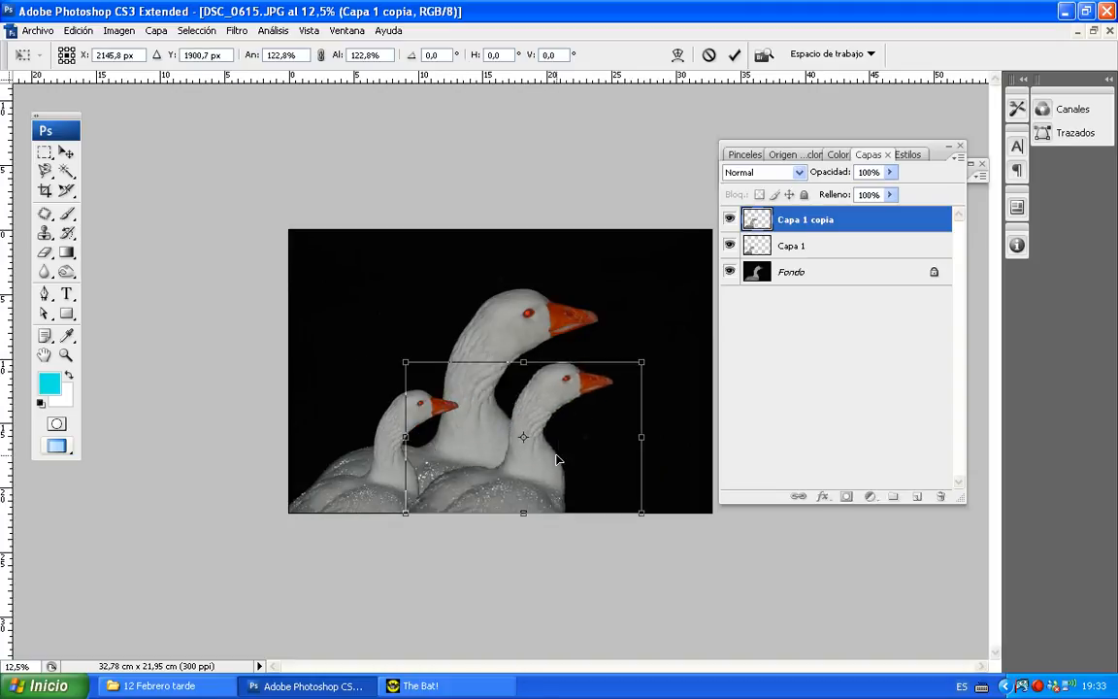
{"action": "left_click_drag", "start_coordinate": [639, 363], "coordinate": [648, 356]}
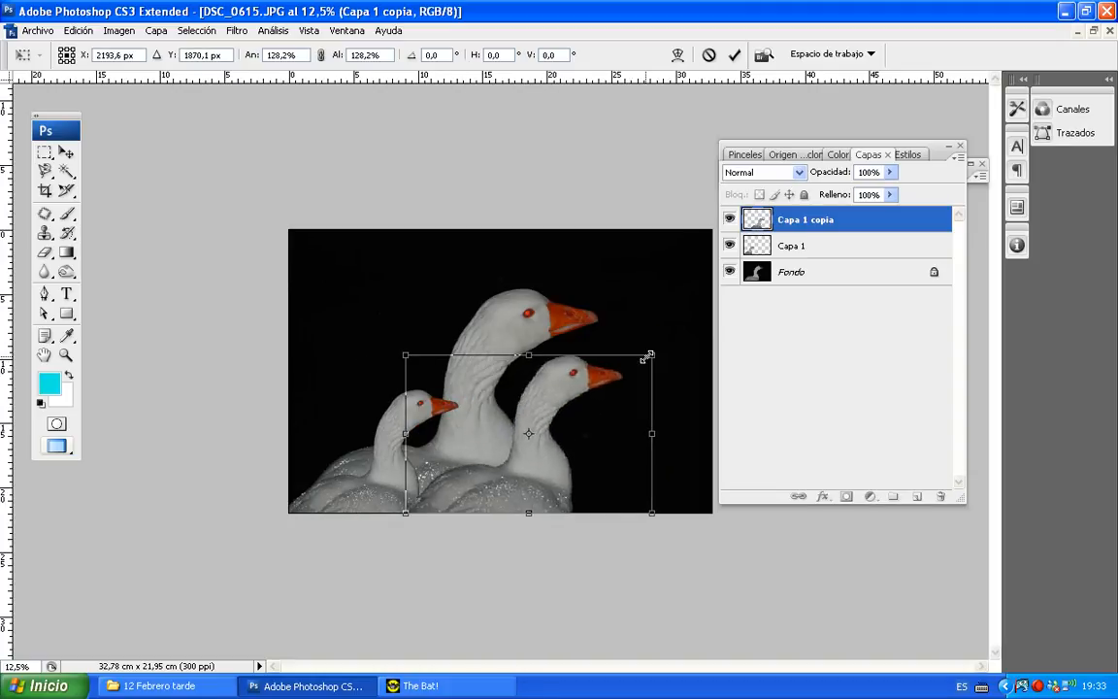
{"action": "key", "text": "Return"}
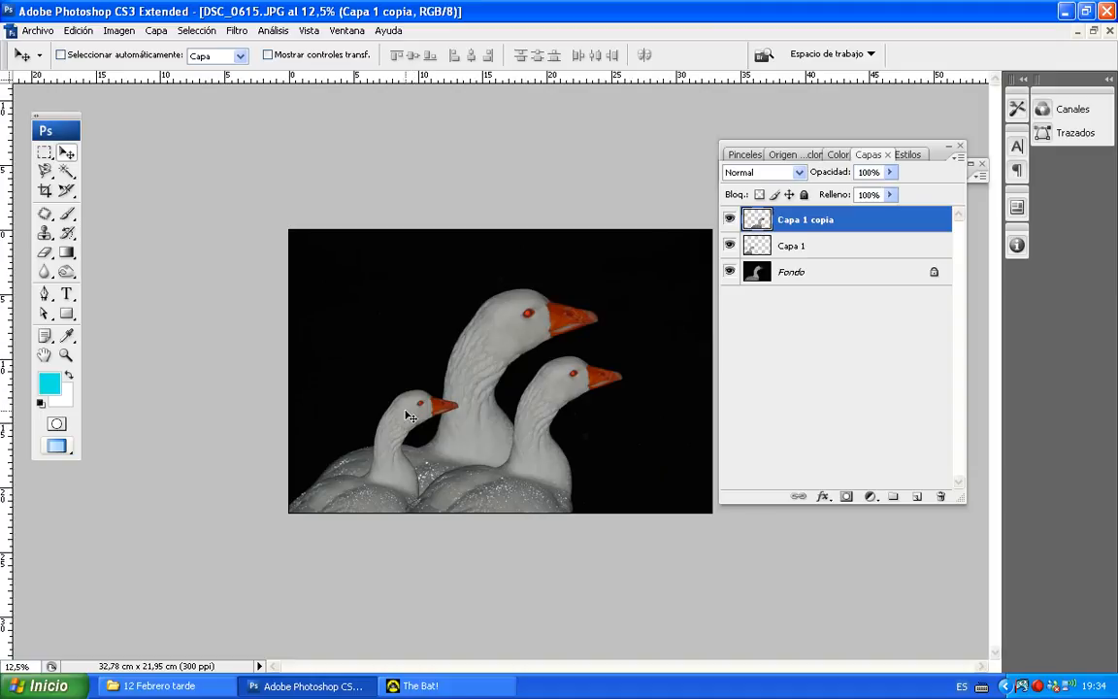
Step: Duplicate the small Capa 1 goose, enlarge the copy to 130%, and place it at the image's left edge
{"action": "key", "text": "alt+bracketleft"}
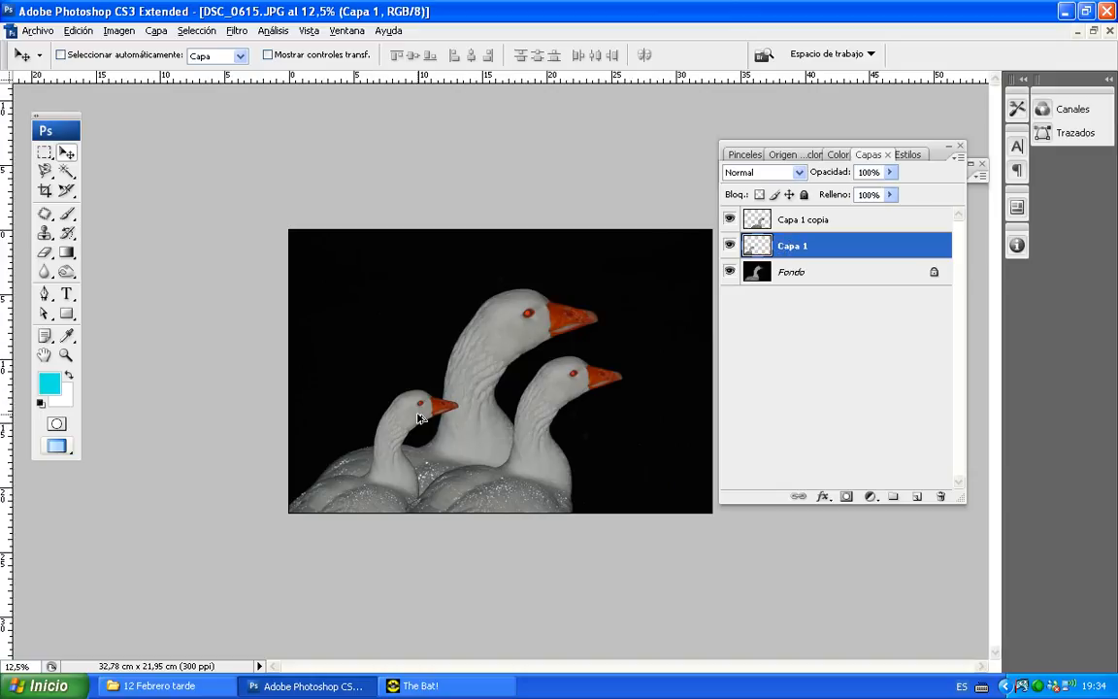
{"action": "left_click_drag", "start_coordinate": [420, 418], "coordinate": [497, 420]}
{"action": "key", "text": "ctrl+t"}
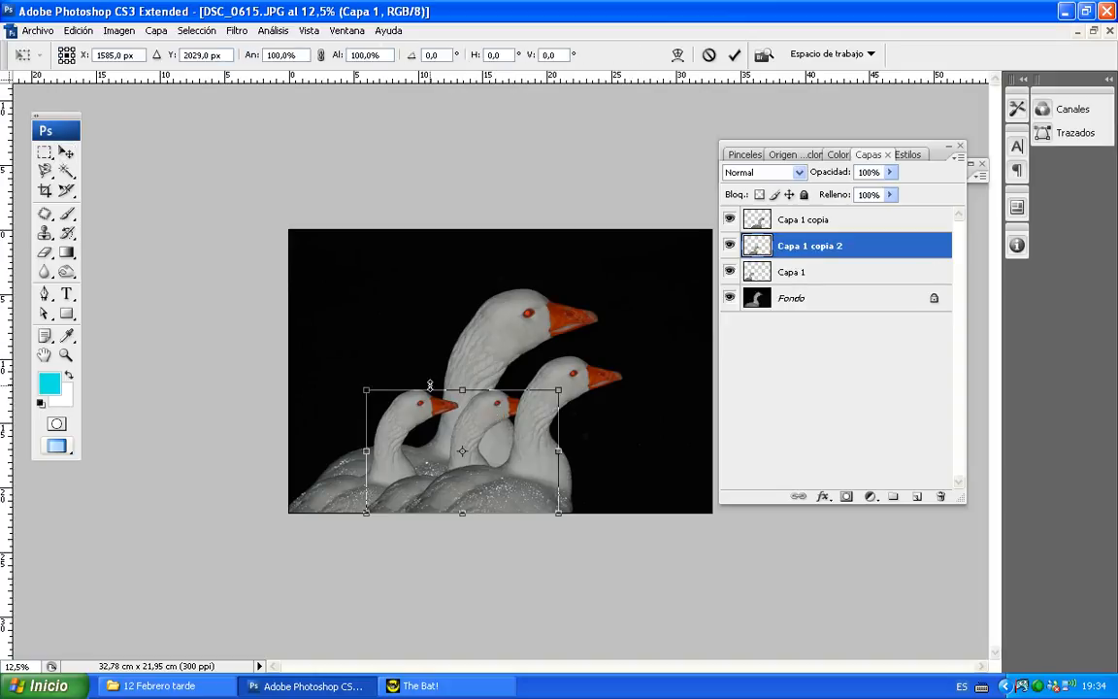
{"action": "left_click_drag", "start_coordinate": [365, 386], "coordinate": [291, 304], "text": "shift"}
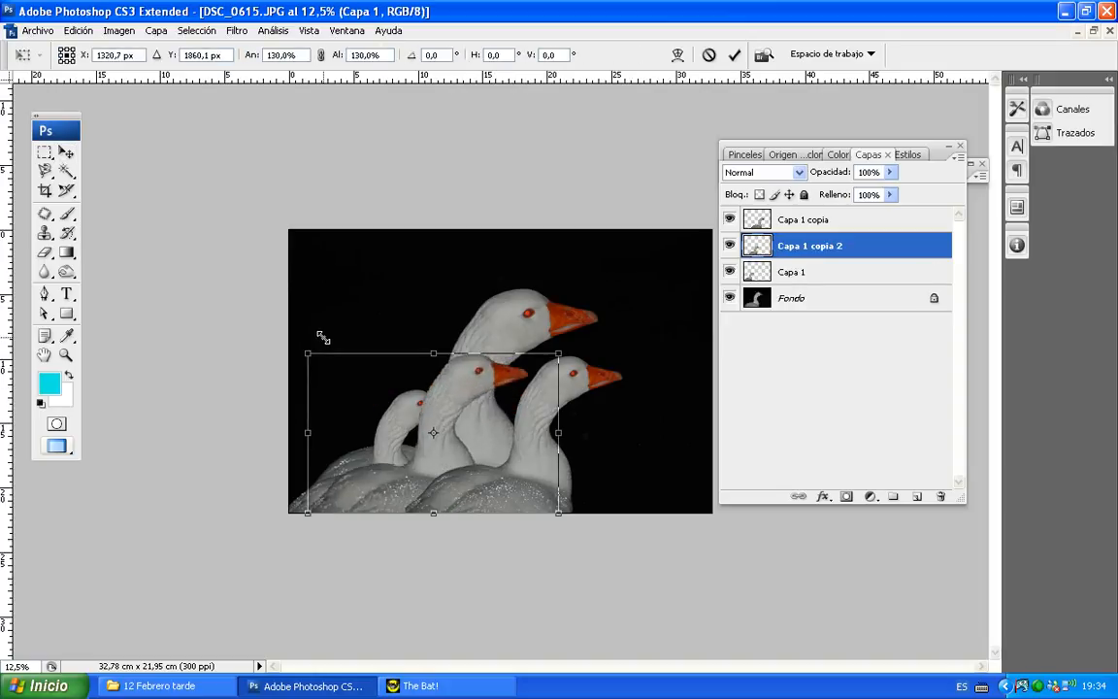
{"action": "left_click_drag", "start_coordinate": [442, 409], "coordinate": [321, 411]}
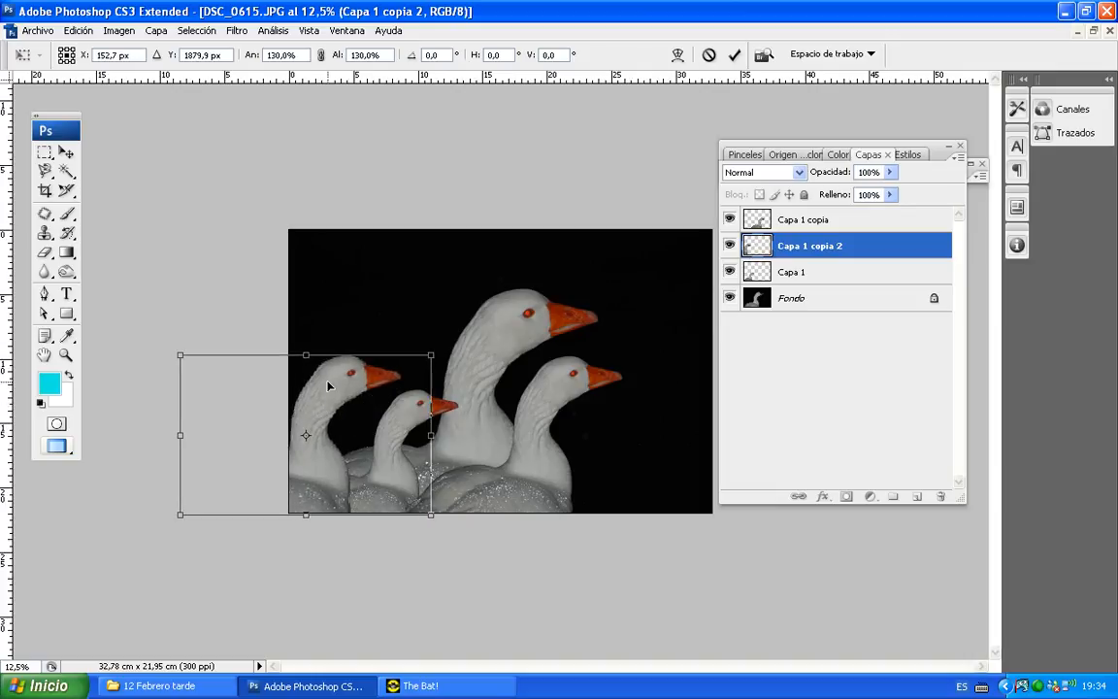
{"action": "key", "text": "Return"}
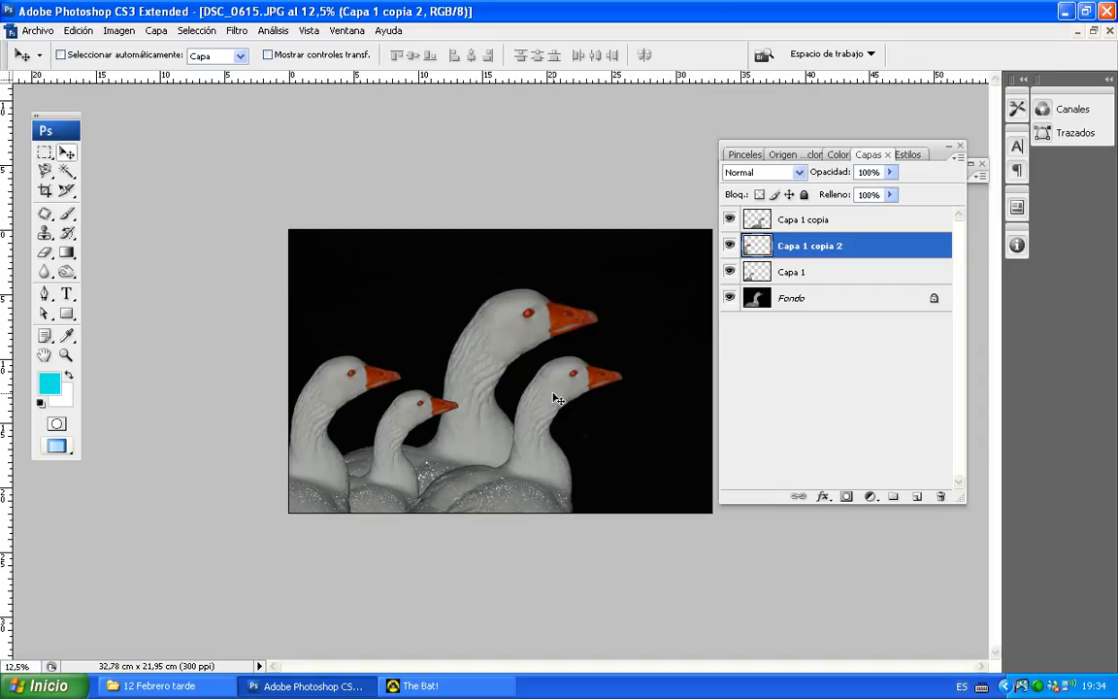
Step: Duplicate the Capa 1 copia goose to its left, and move the Capa 1 copia layer above the duplicate
{"action": "key", "text": "alt+bracketright"}
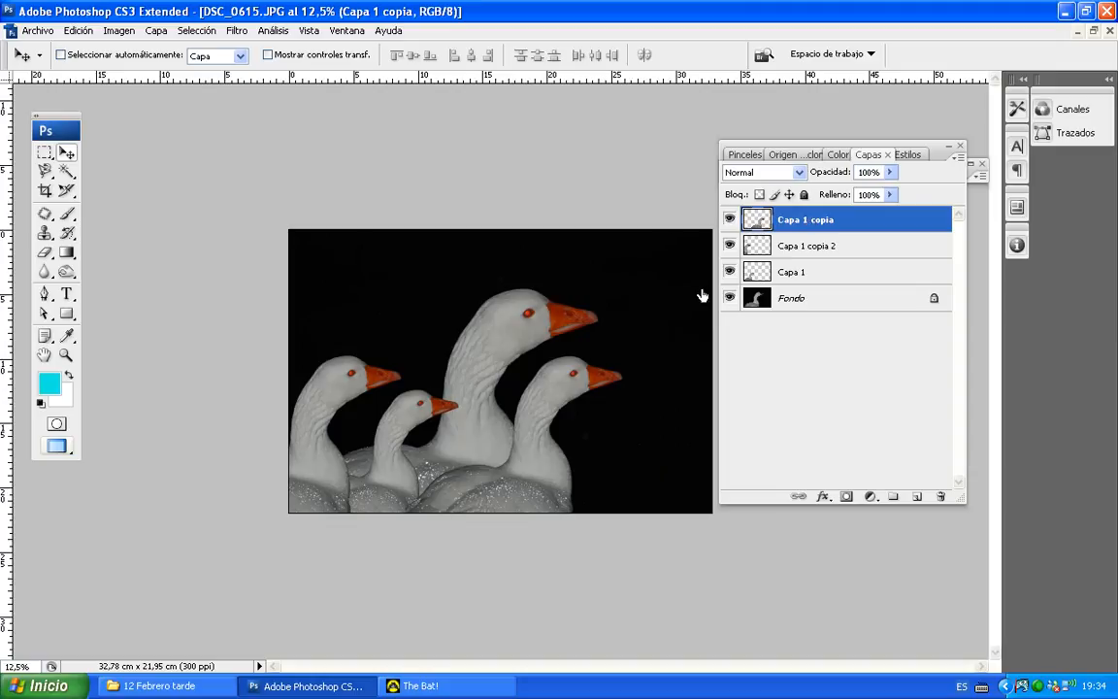
{"action": "left_click_drag", "start_coordinate": [568, 384], "coordinate": [490, 396]}
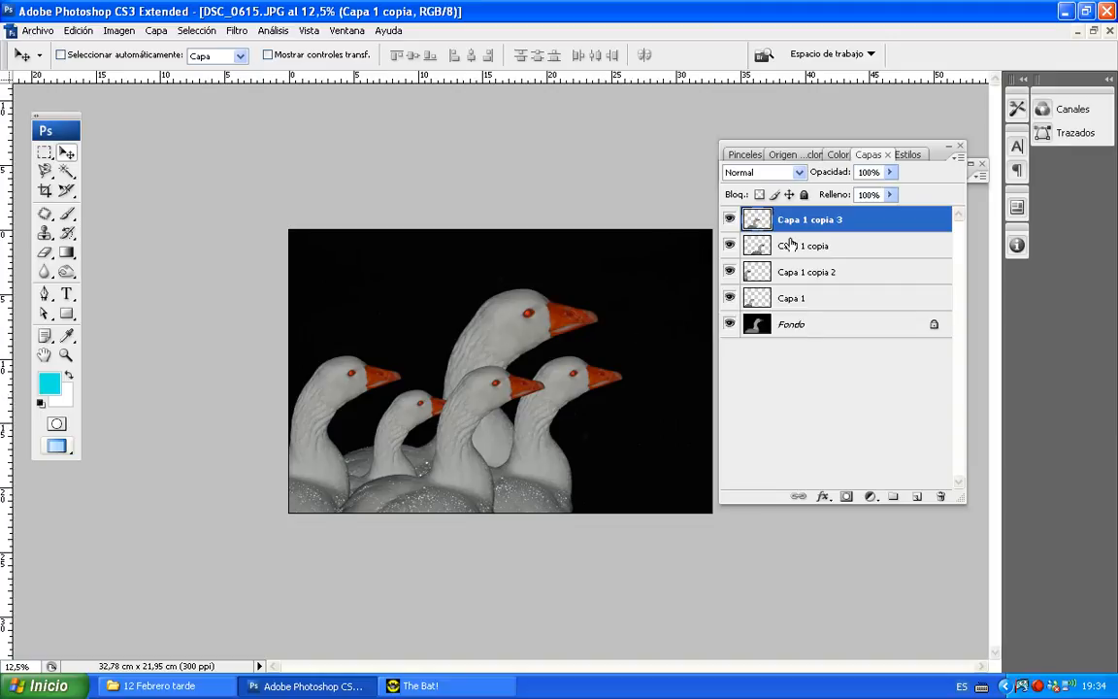
{"action": "left_click_drag", "start_coordinate": [792, 243], "coordinate": [795, 212]}
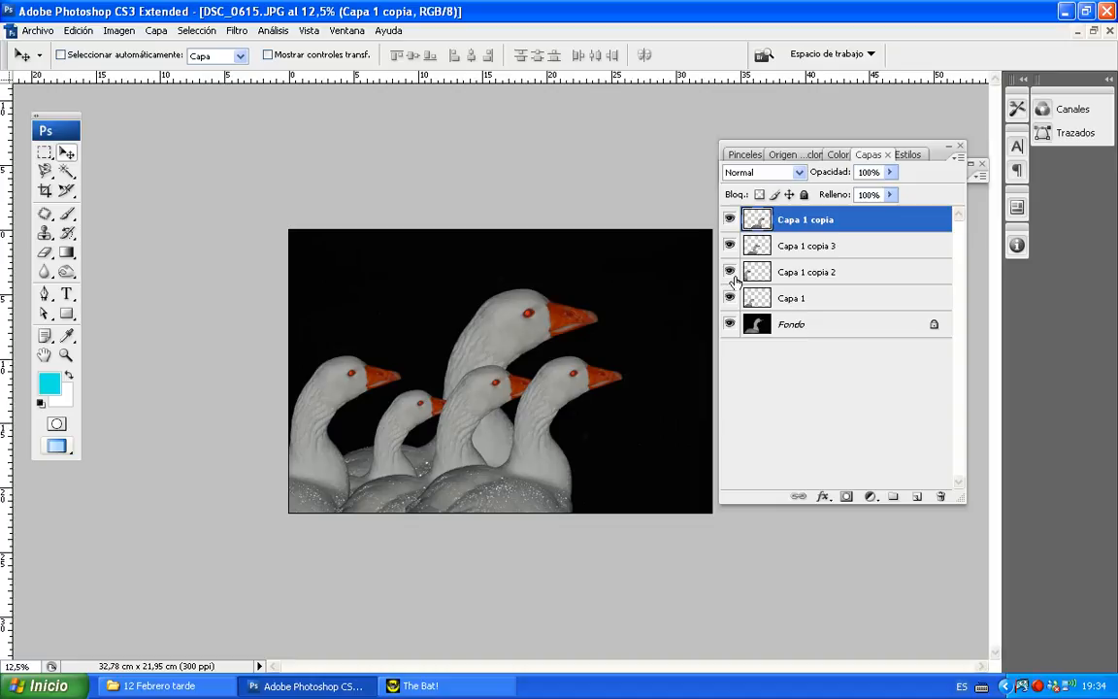
Step: Identify the small goose's layer by toggling layer visibility, and move Capa 1 directly beneath Capa 1 copia in the stack
{"action": "left_click", "coordinate": [730, 252]}
{"action": "left_click", "coordinate": [730, 252]}
{"action": "left_click", "coordinate": [730, 274]}
{"action": "left_click", "coordinate": [730, 274]}
{"action": "left_click", "coordinate": [730, 298]}
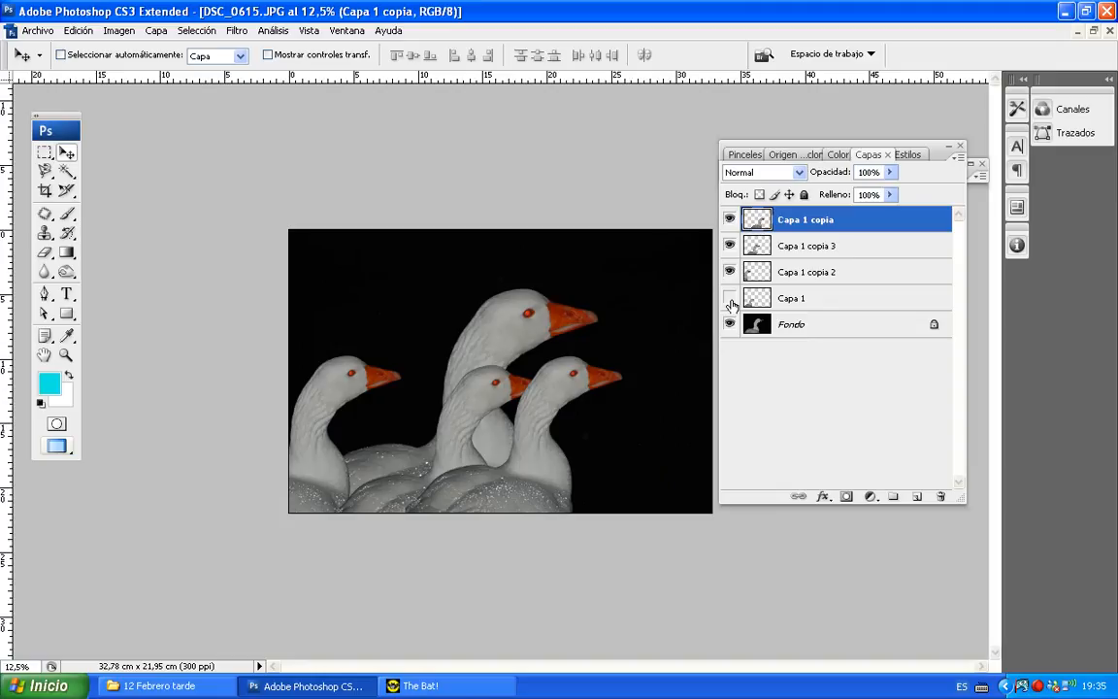
{"action": "left_click", "coordinate": [731, 298]}
{"action": "left_click_drag", "start_coordinate": [786, 297], "coordinate": [785, 237]}
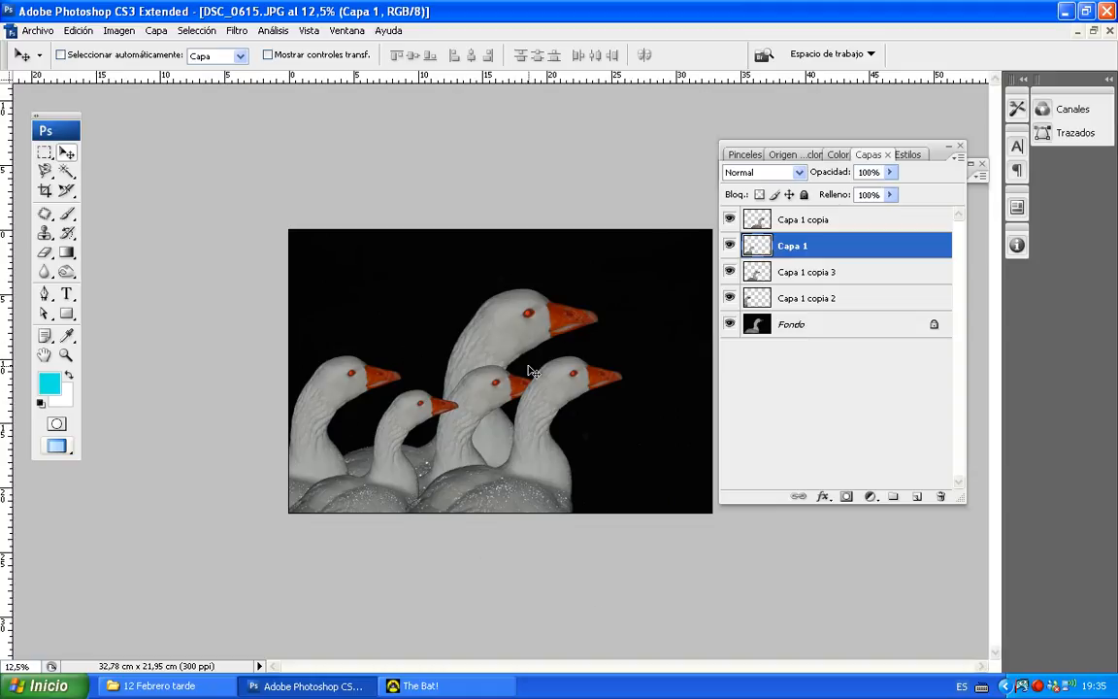
{"action": "left_click", "coordinate": [611, 562]}
Step: Select the black background of the Fondo layer with the Magic Wand at tolerance 32
{"action": "left_click", "coordinate": [66, 172]}
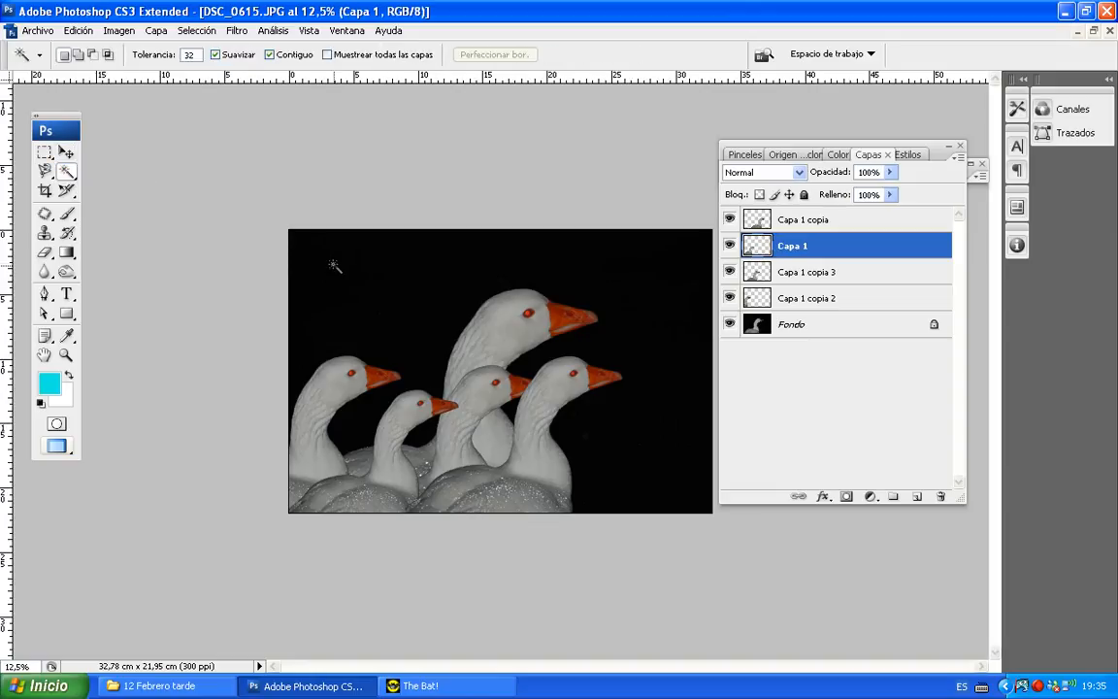
{"action": "left_click", "coordinate": [362, 285]}
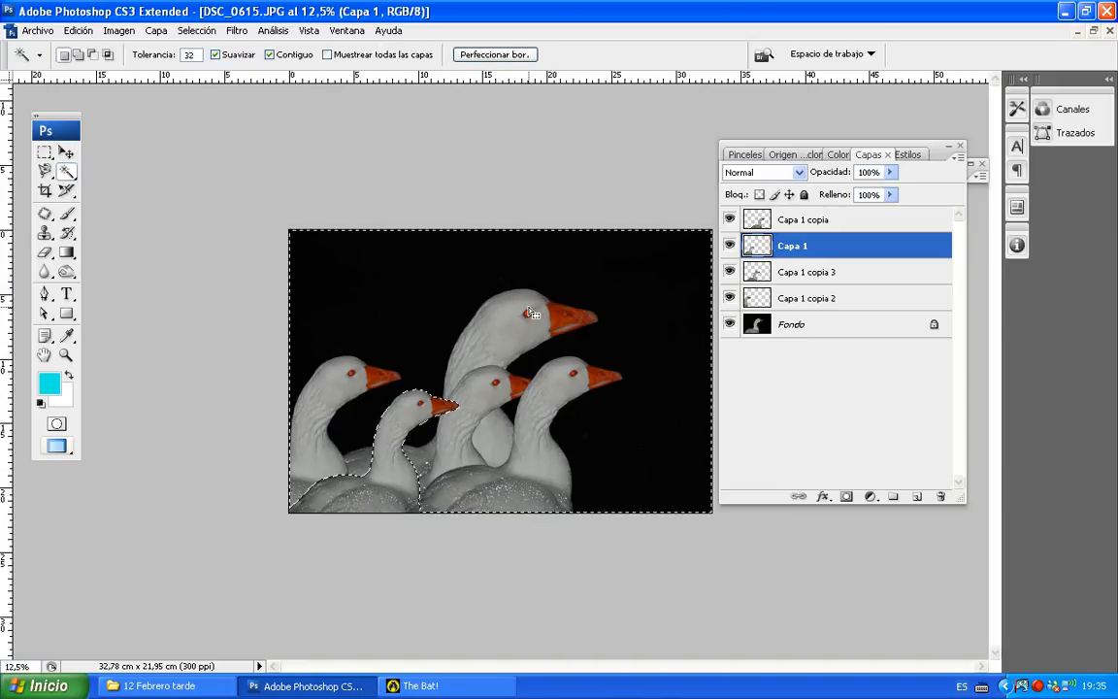
{"action": "left_click", "coordinate": [742, 327]}
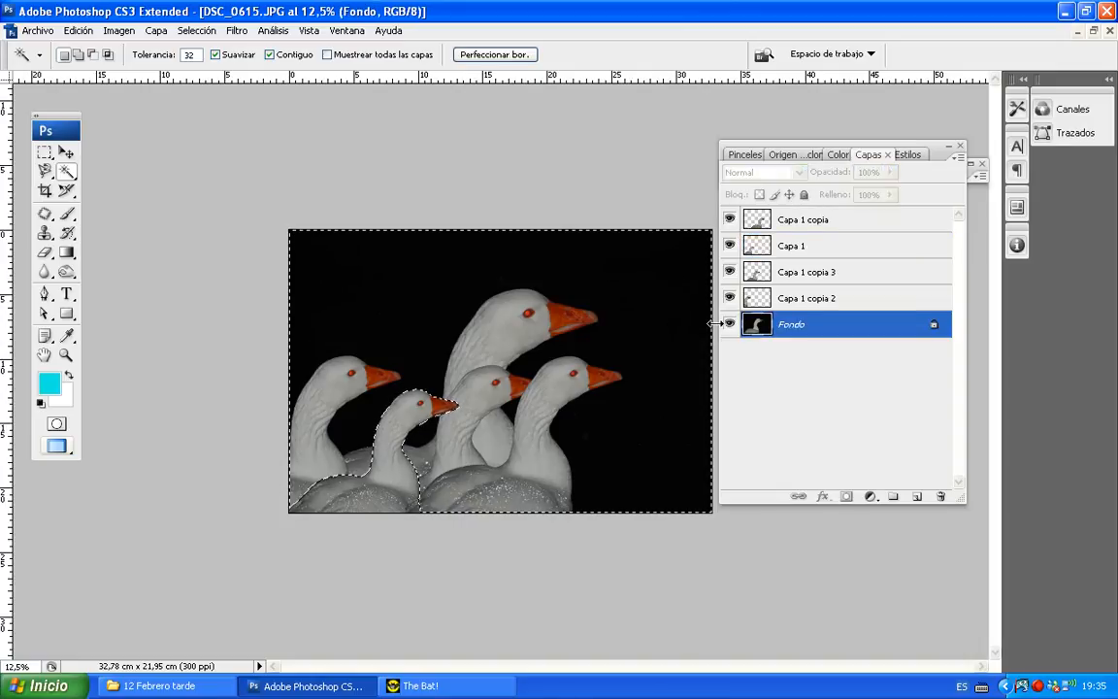
{"action": "left_click", "coordinate": [669, 325]}
{"action": "left_click", "coordinate": [670, 324]}
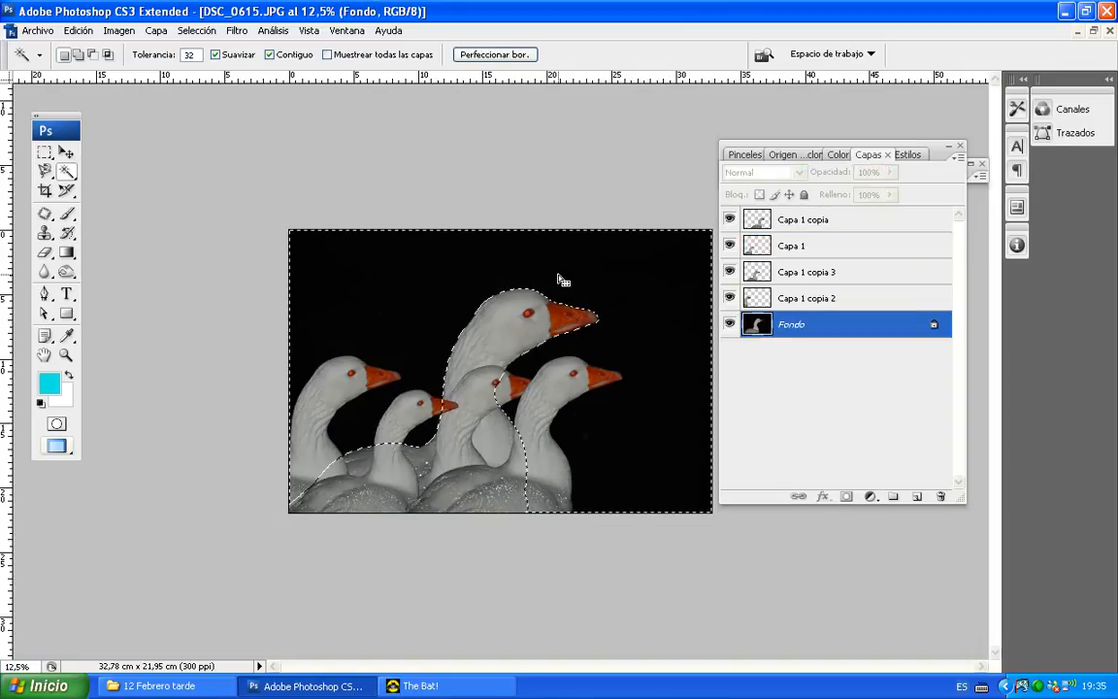
Step: Switch to Internet Explorer and search Google Images for "estanque"
{"action": "left_click", "coordinate": [44, 685]}
{"action": "left_click", "coordinate": [46, 299]}
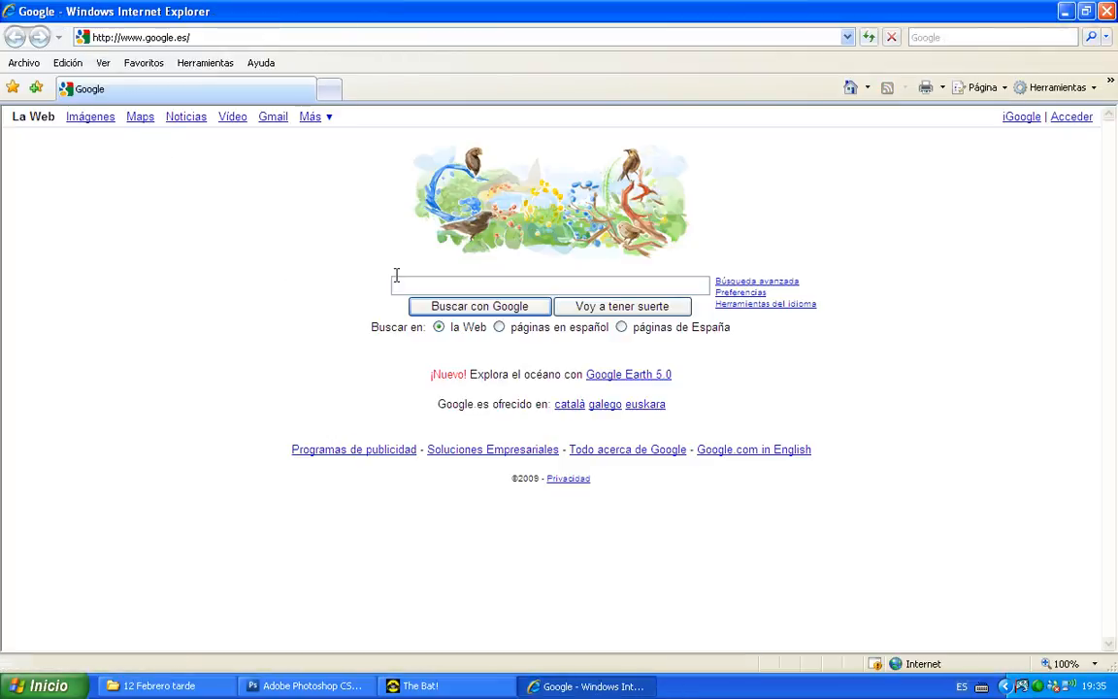
{"action": "left_click", "coordinate": [102, 119]}
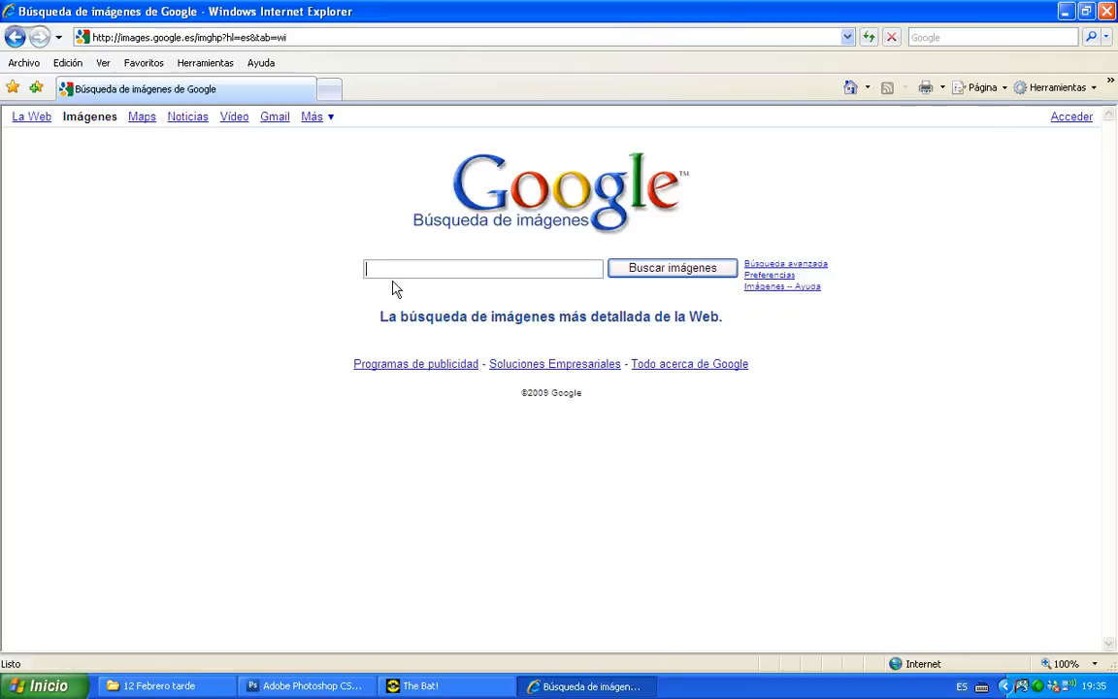
{"action": "type", "text": "esta"}
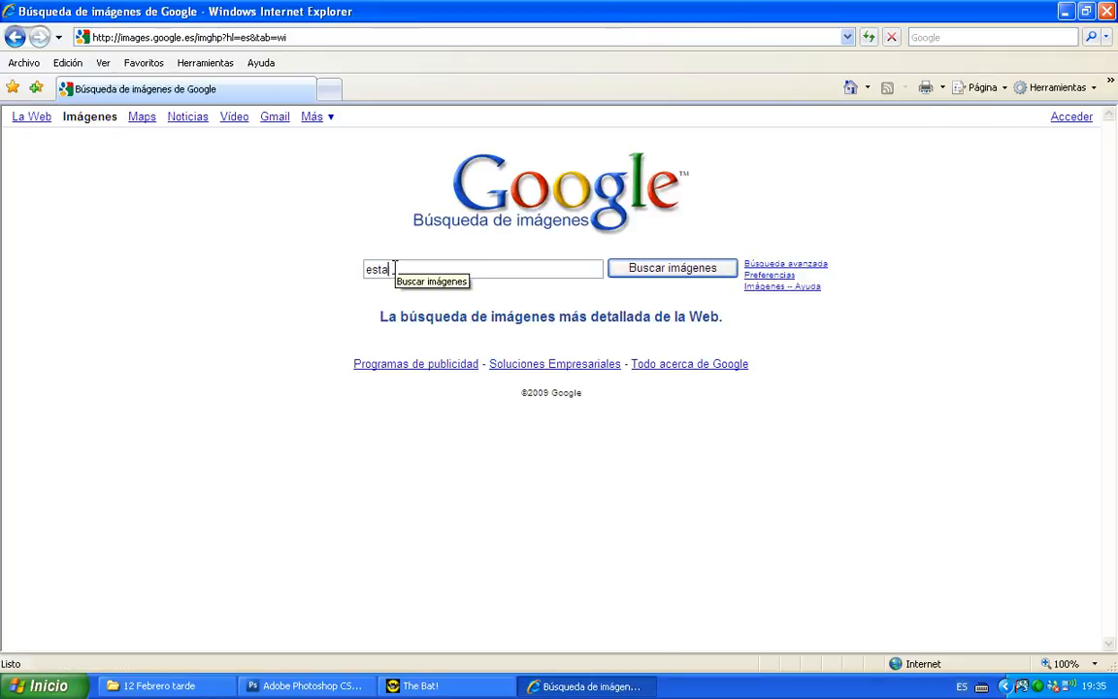
{"action": "type", "text": "nque"}
{"action": "key", "text": "Return"}
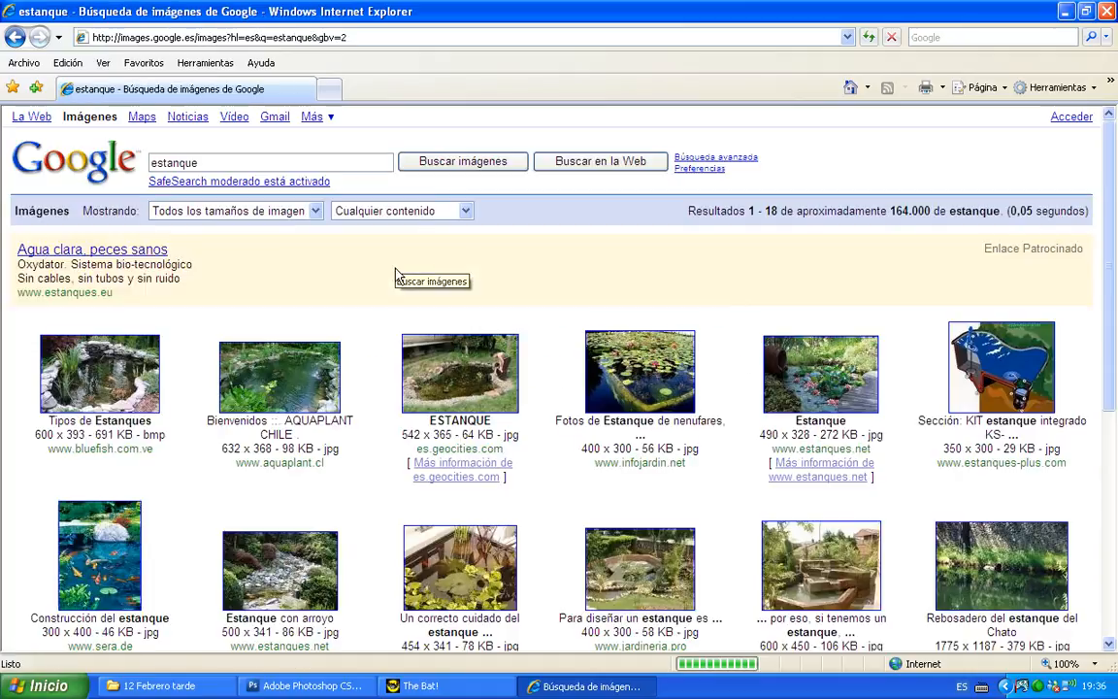
Step: Limit the image results to extra-large images (Imágenes extra grandes)
{"action": "scroll", "coordinate": [362, 316], "scroll_direction": "down", "scroll_amount": 2}
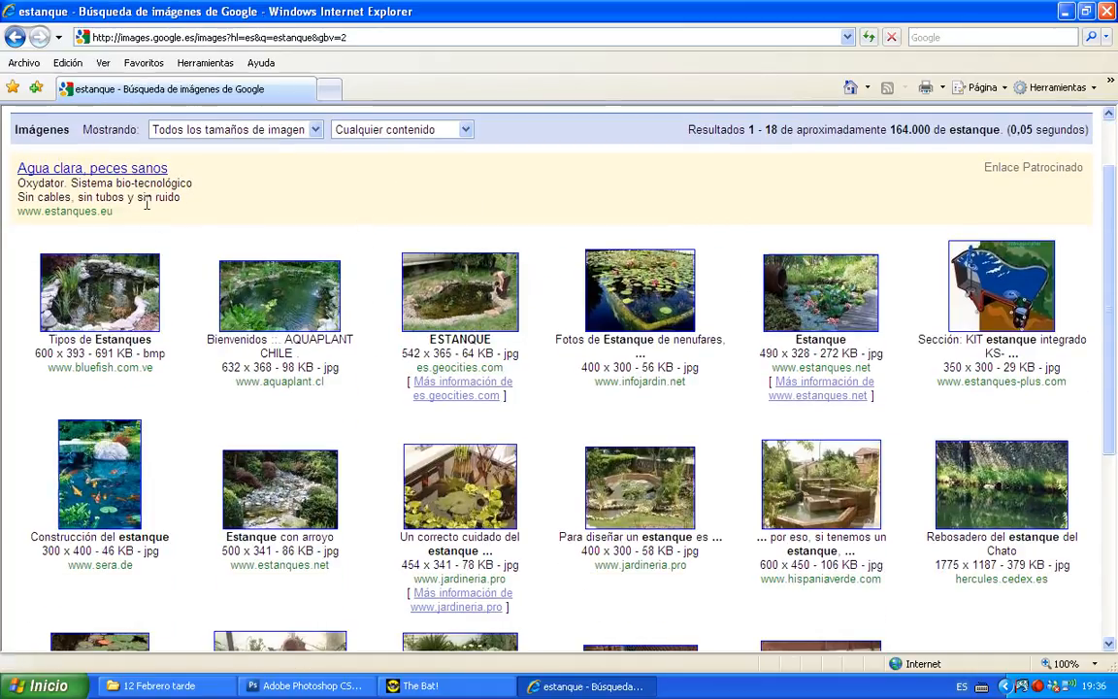
{"action": "scroll", "coordinate": [136, 200], "scroll_direction": "up", "scroll_amount": 2}
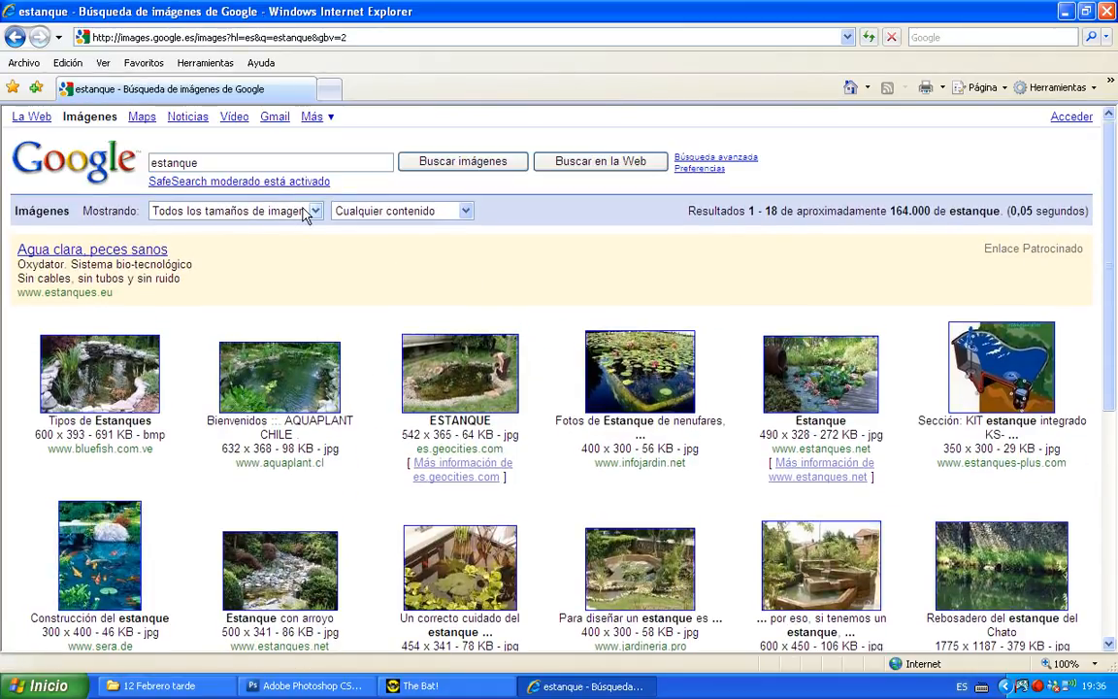
{"action": "left_click", "coordinate": [280, 212]}
{"action": "left_click", "coordinate": [284, 243]}
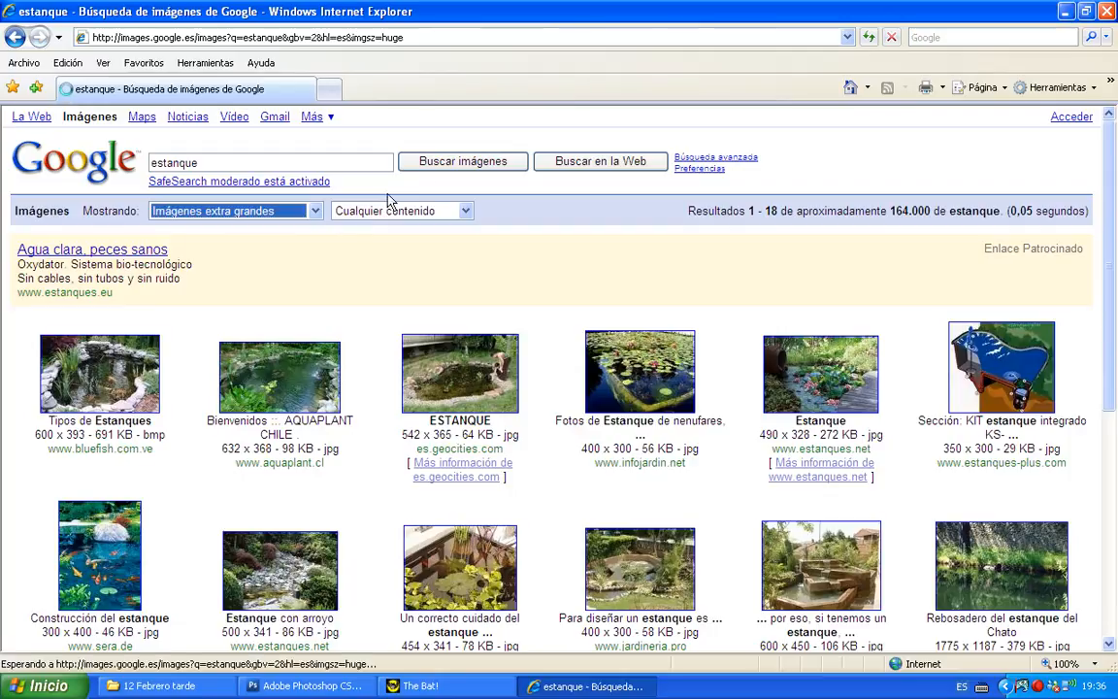
Step: Open the full-size "Estanque de Ménara - Marrakech" photo from the second page of results
{"action": "scroll", "coordinate": [418, 340], "scroll_direction": "down", "scroll_amount": 5}
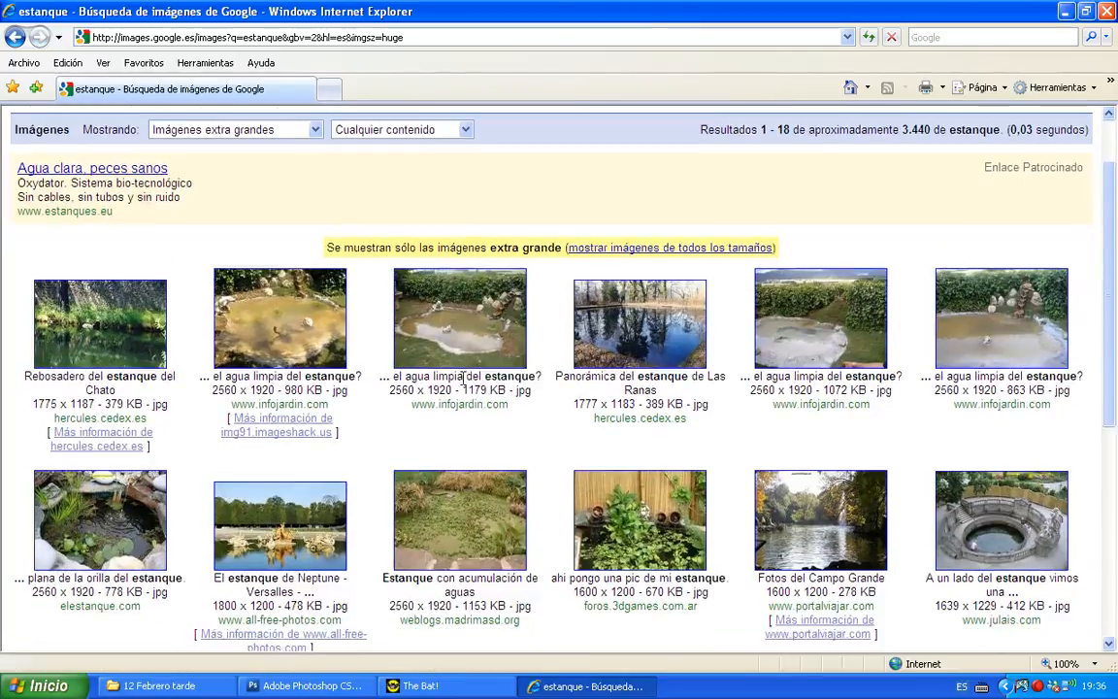
{"action": "scroll", "coordinate": [465, 383], "scroll_direction": "down", "scroll_amount": 3}
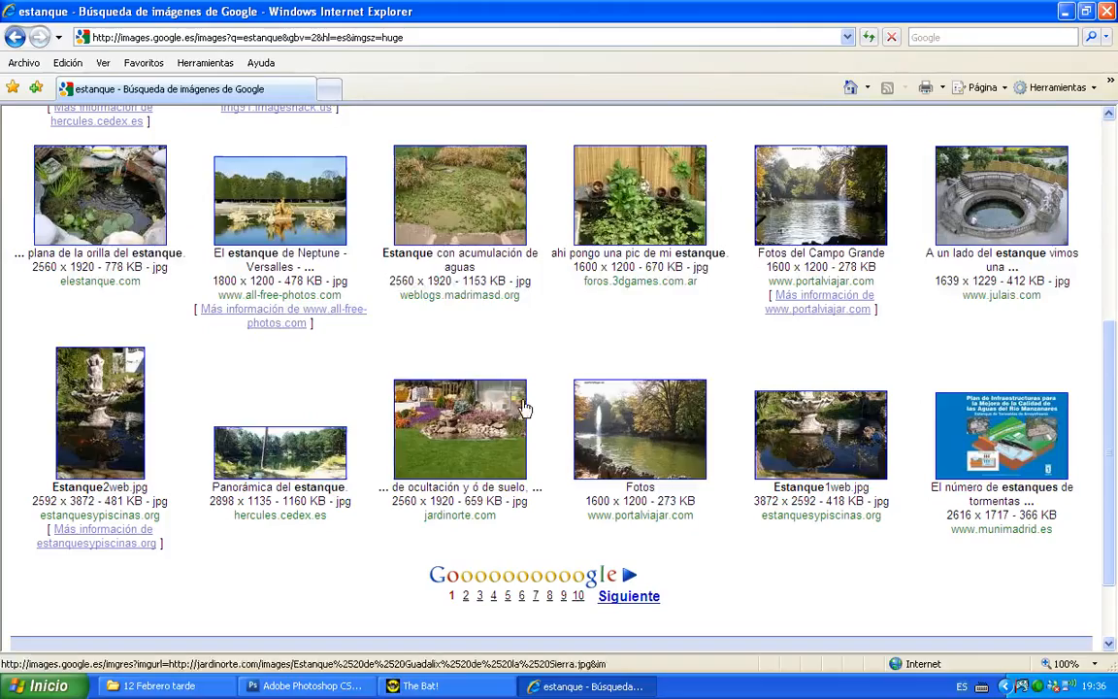
{"action": "scroll", "coordinate": [619, 525], "scroll_direction": "up", "scroll_amount": 3}
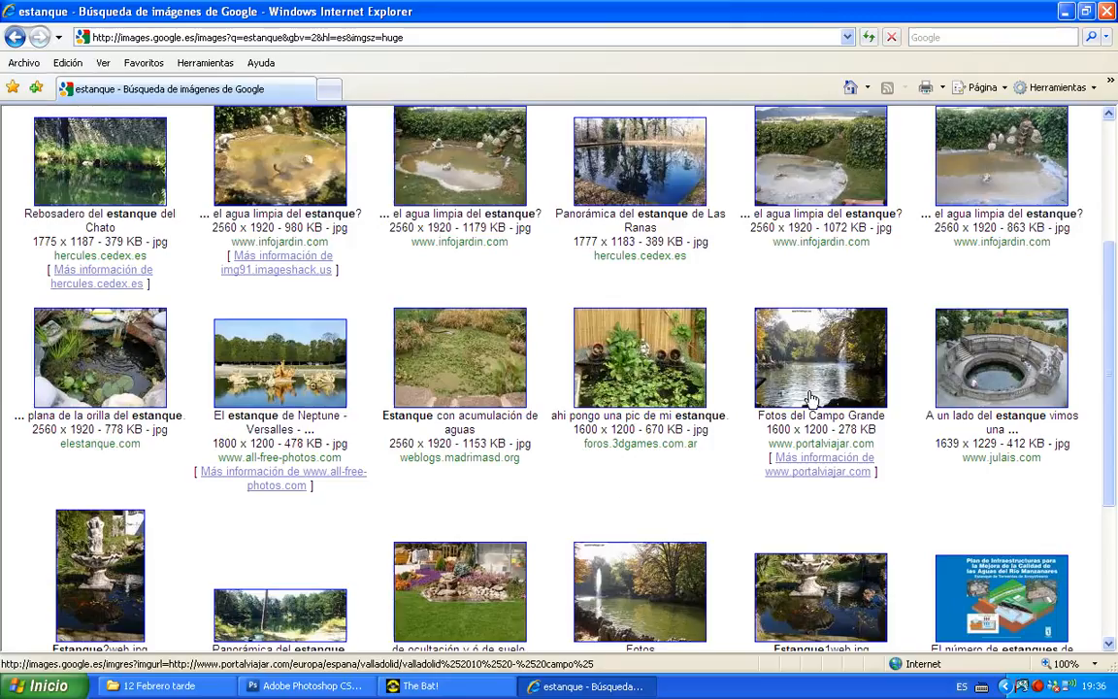
{"action": "scroll", "coordinate": [669, 495], "scroll_direction": "down", "scroll_amount": 3}
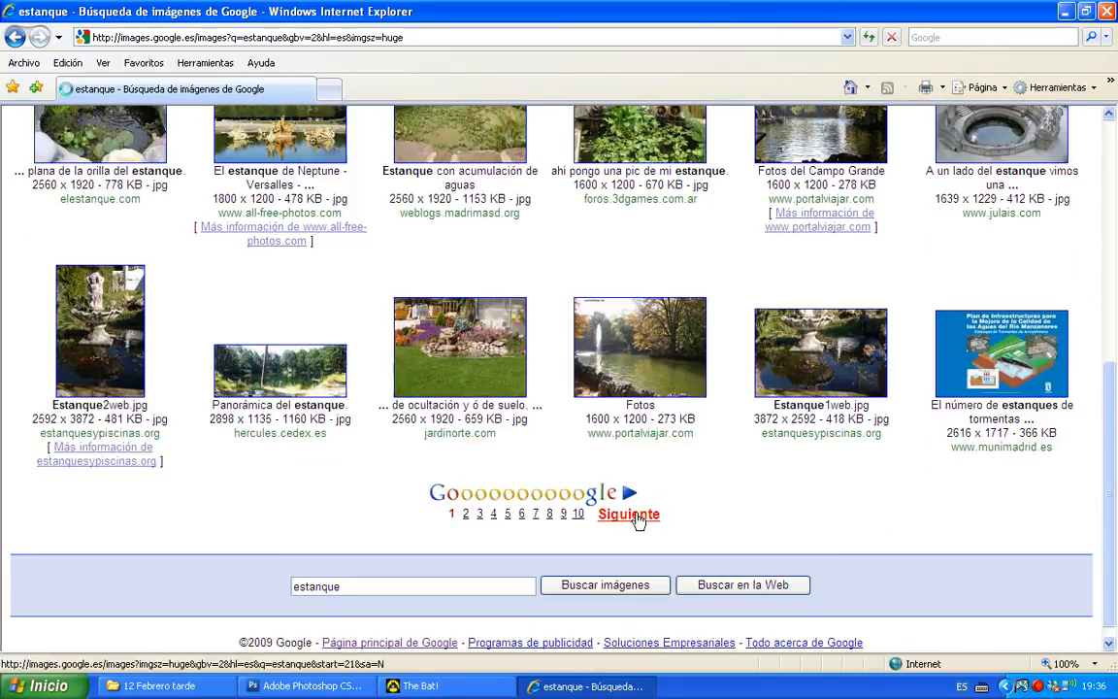
{"action": "left_click", "coordinate": [630, 513]}
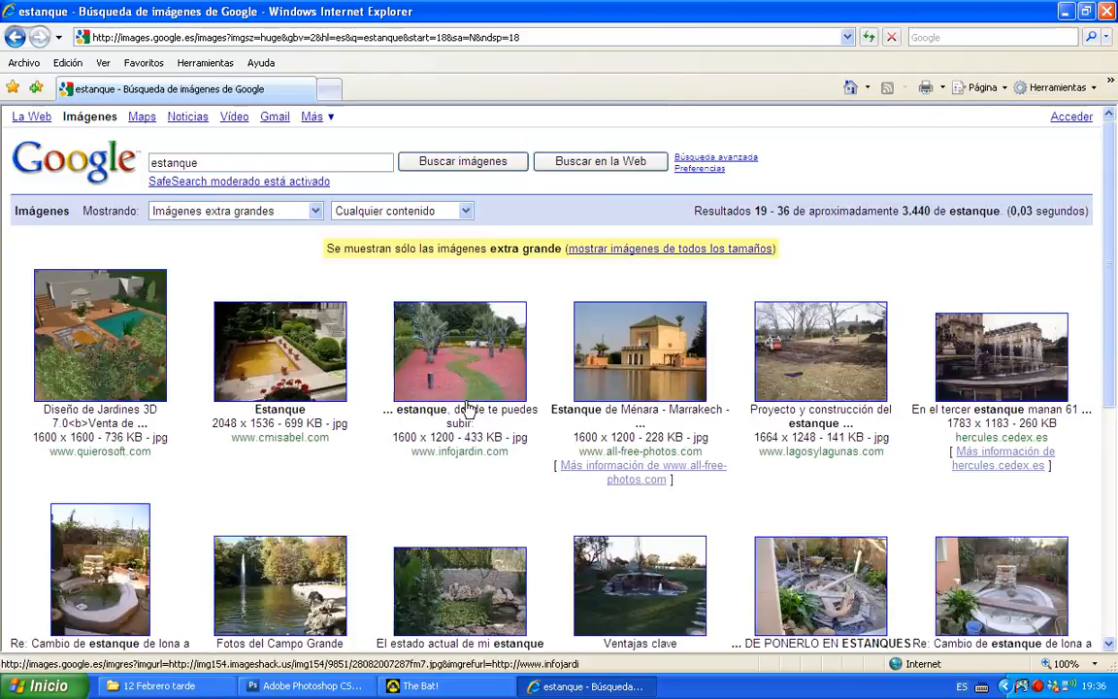
{"action": "left_click", "coordinate": [638, 372]}
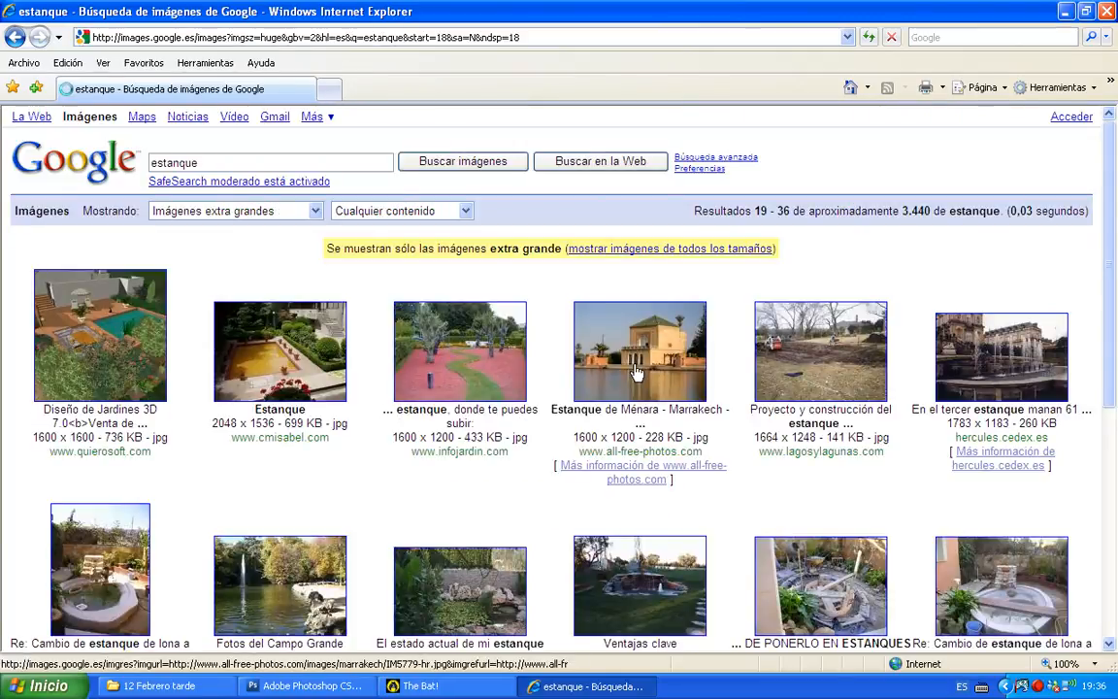
{"action": "left_click", "coordinate": [86, 191]}
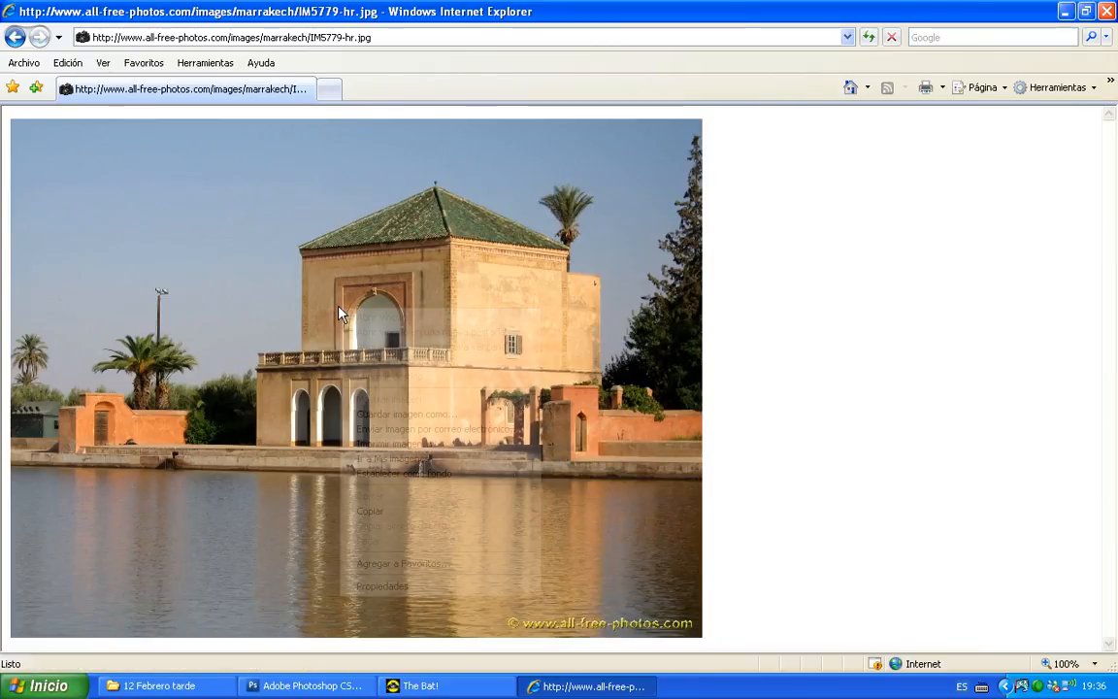
Step: Copy the Ménara pond photo and paste it inside the black background selection of DSC_0615.JPG in Photoshop
{"action": "right_click", "coordinate": [340, 313]}
{"action": "left_click", "coordinate": [388, 511]}
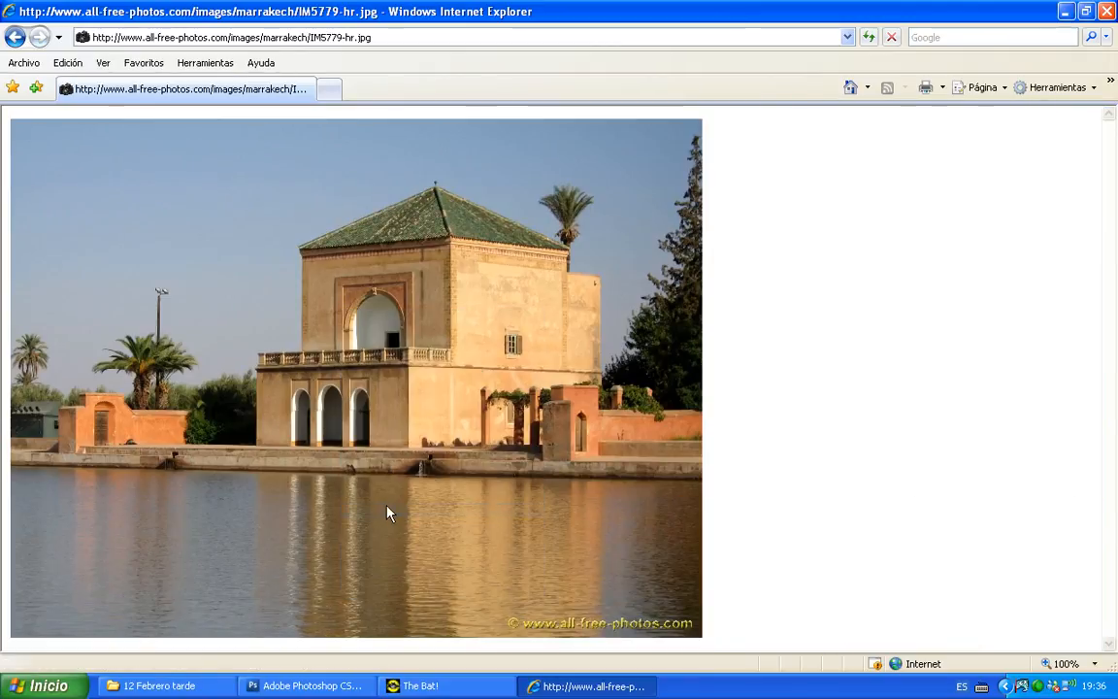
{"action": "left_click", "coordinate": [347, 685]}
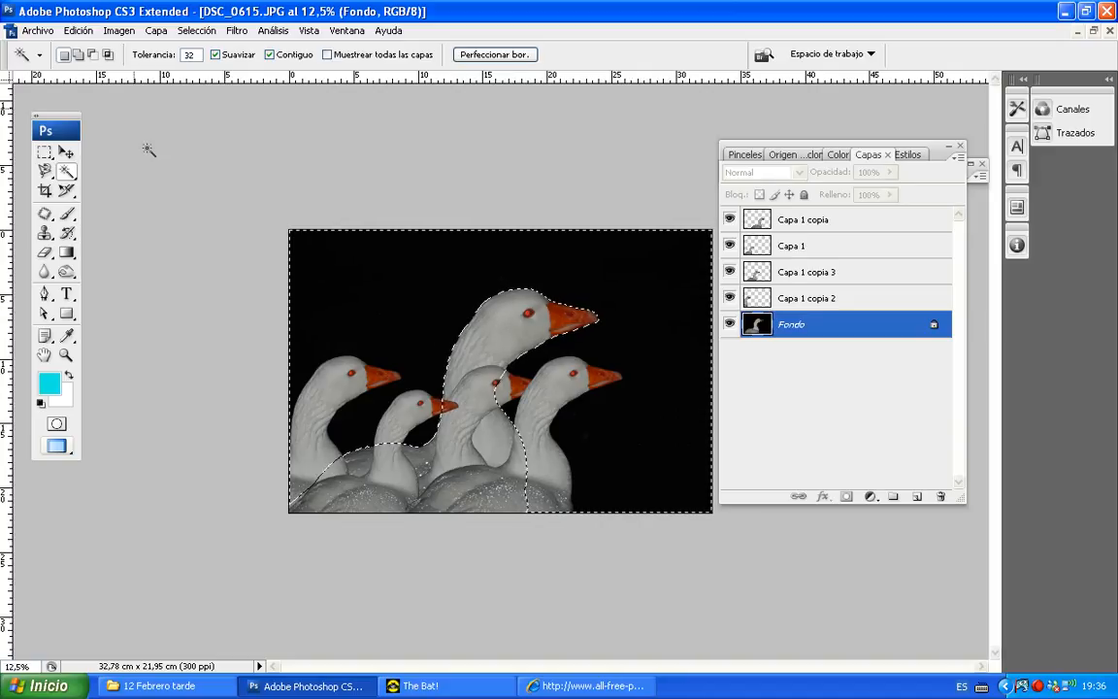
{"action": "left_click", "coordinate": [81, 31]}
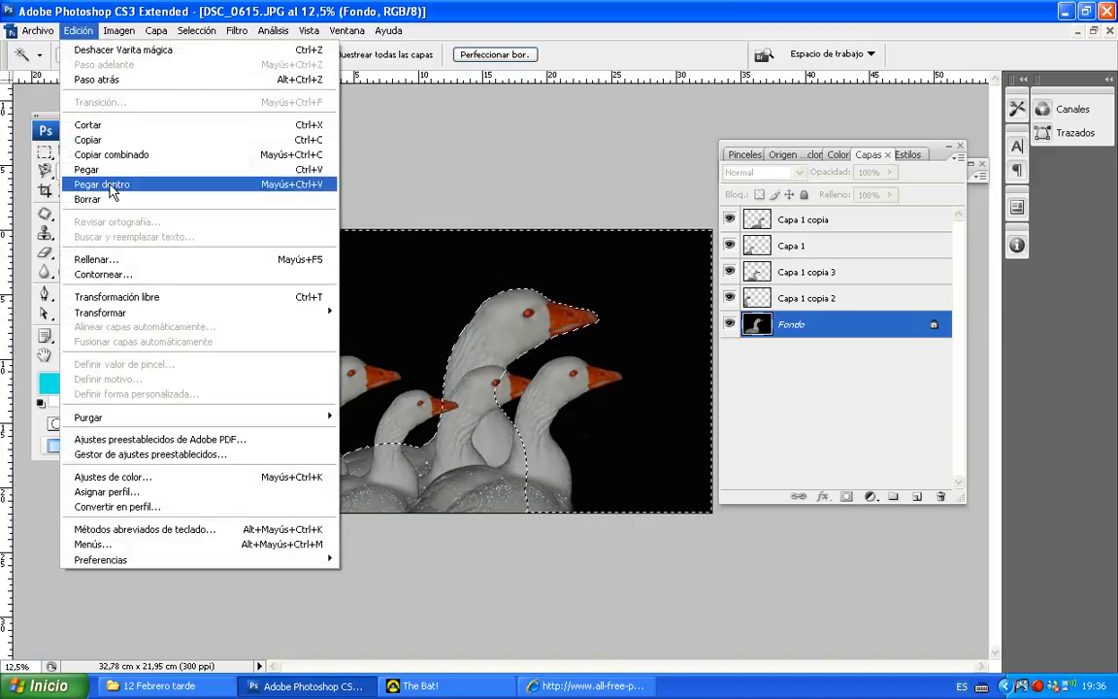
{"action": "left_click", "coordinate": [111, 187]}
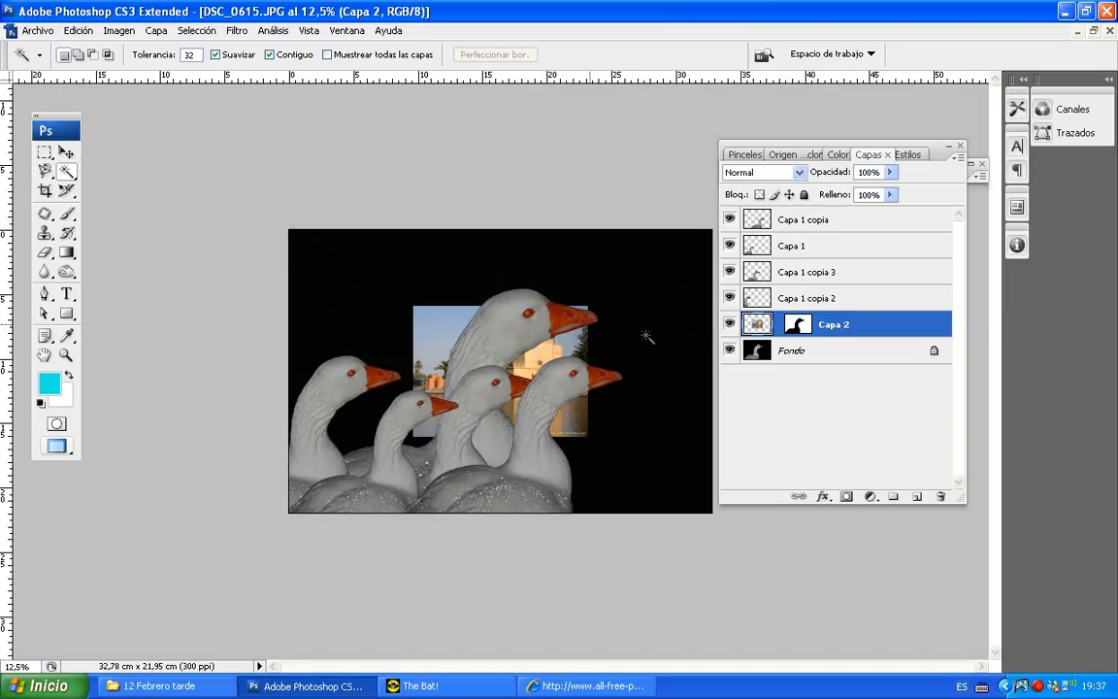
Step: Enlarge the pasted Capa 2 photo proportionally to about 651% and position it so the pond water fills the background behind the geese
{"action": "left_click", "coordinate": [66, 153]}
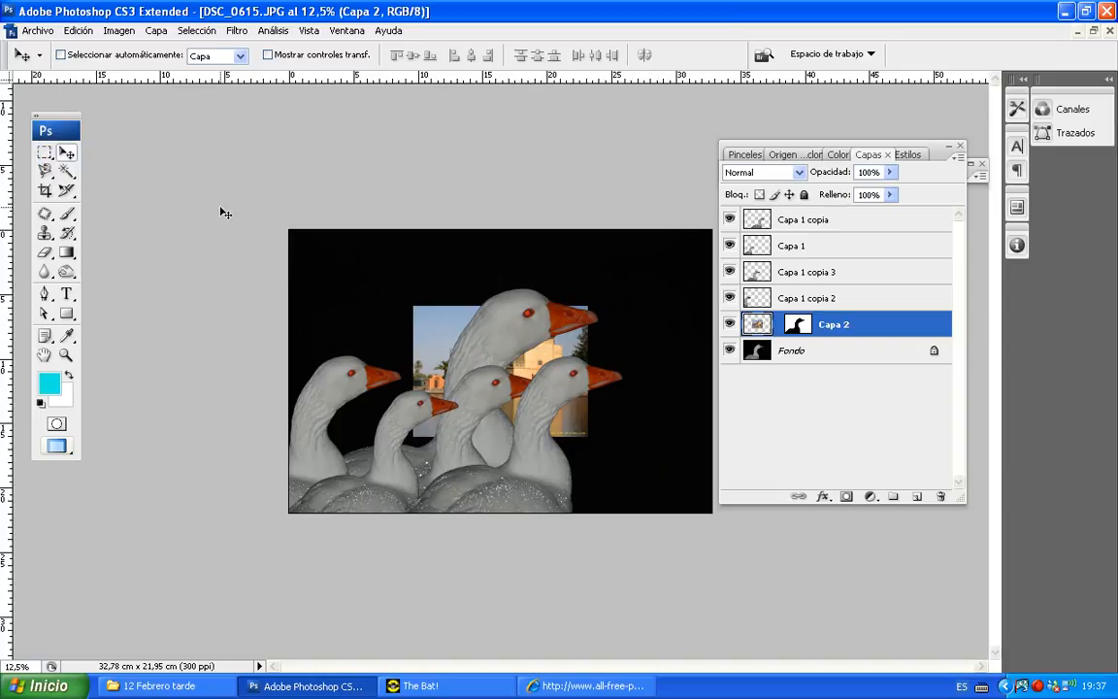
{"action": "key", "text": "ctrl+t"}
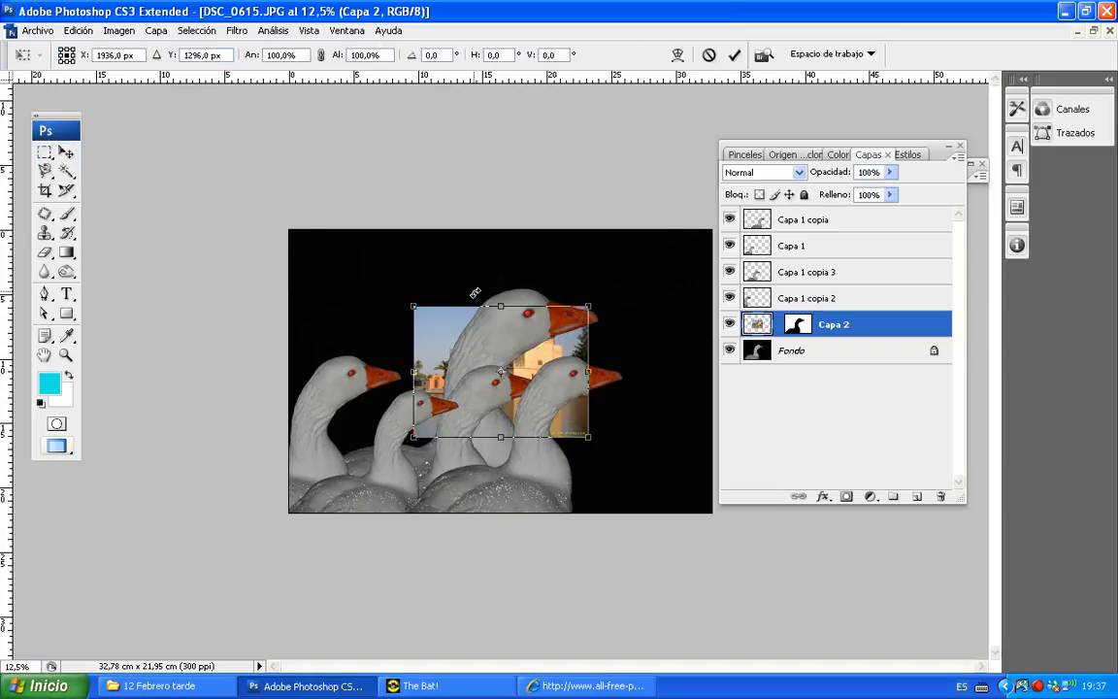
{"action": "key", "text": "ctrl+minus"}
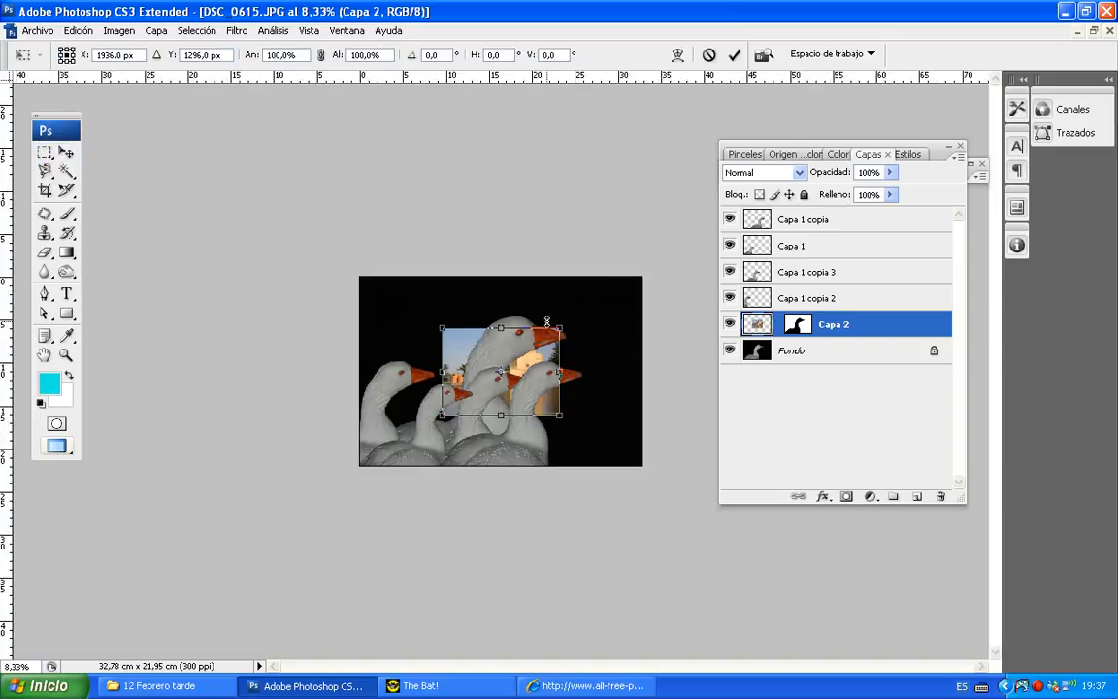
{"action": "left_click_drag", "start_coordinate": [560, 329], "coordinate": [715, 208]}
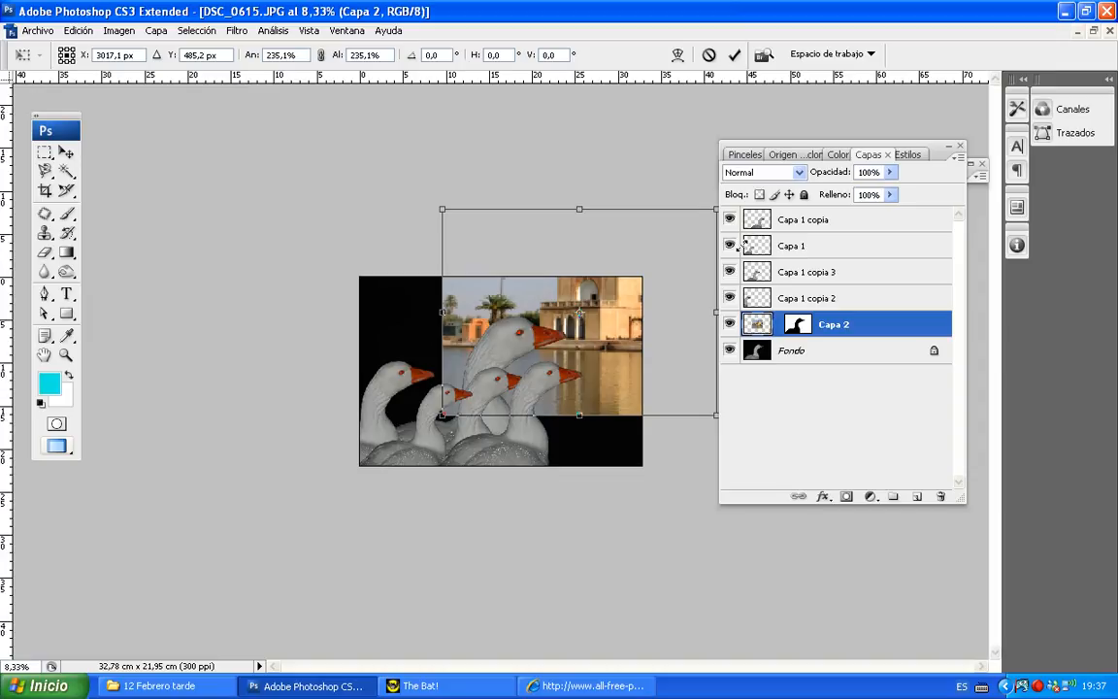
{"action": "left_click_drag", "start_coordinate": [433, 418], "coordinate": [252, 536]}
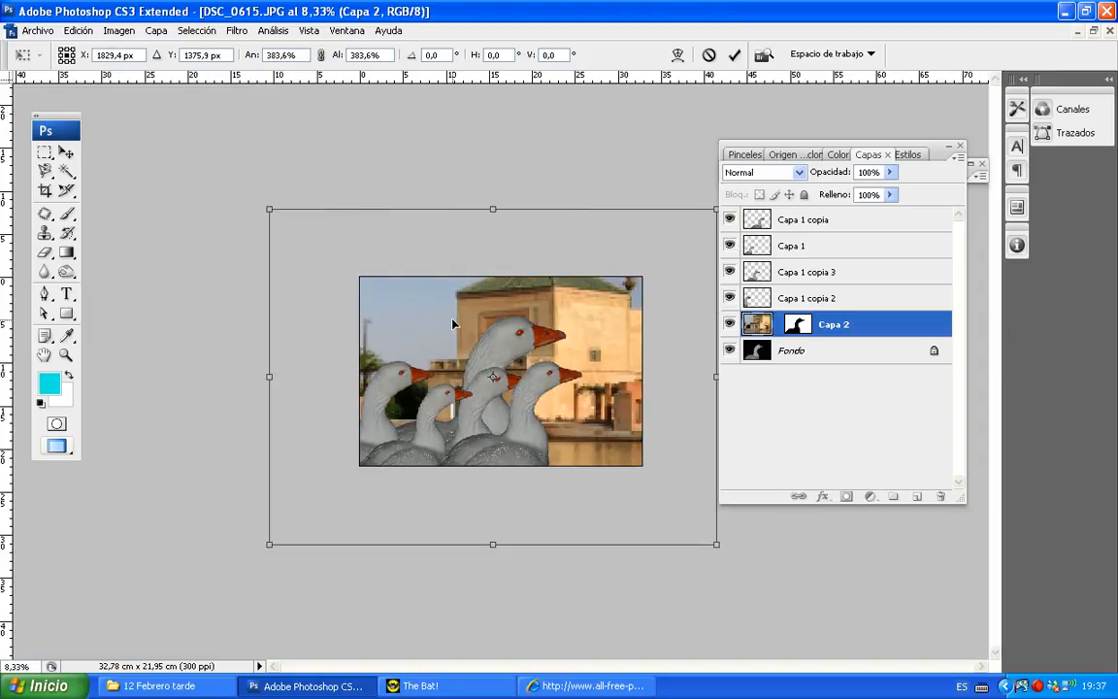
{"action": "key", "text": "ctrl+minus"}
{"action": "key", "text": "ctrl+minus"}
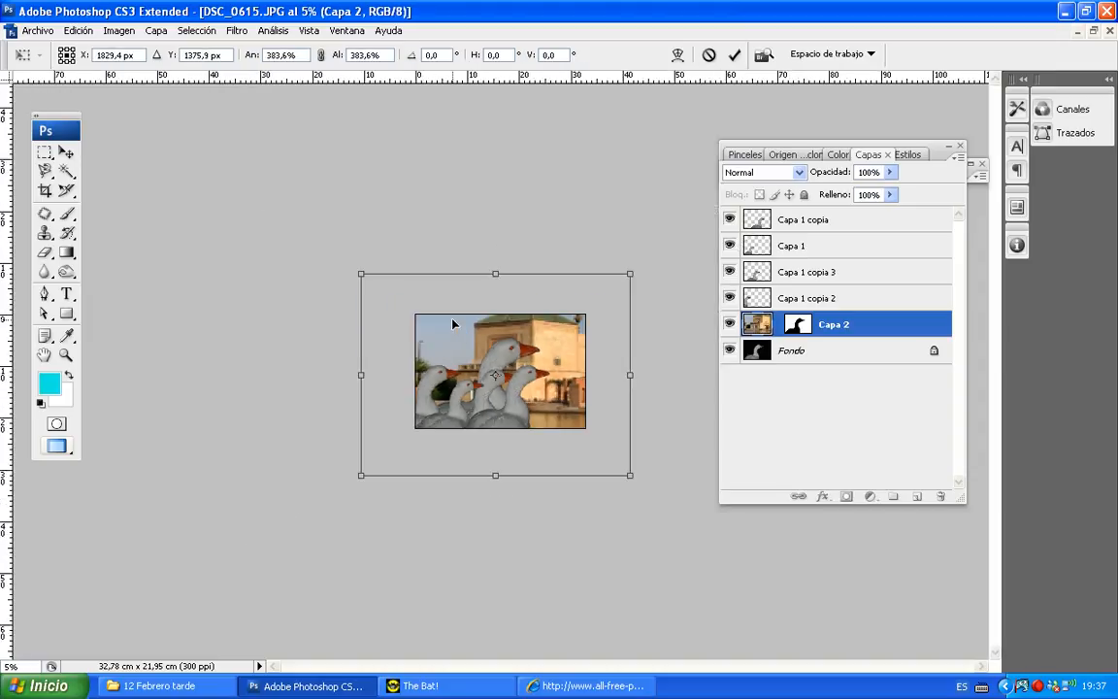
{"action": "left_click_drag", "start_coordinate": [576, 372], "coordinate": [586, 336]}
{"action": "left_click_drag", "start_coordinate": [644, 246], "coordinate": [834, 105]}
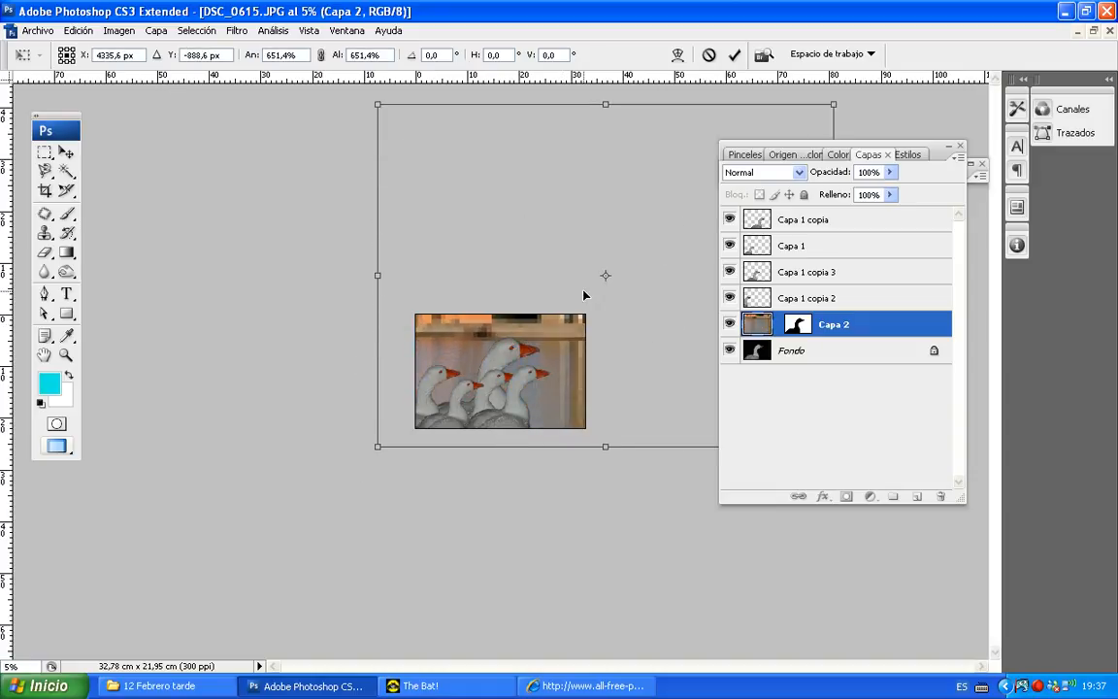
{"action": "double_click", "coordinate": [553, 350]}
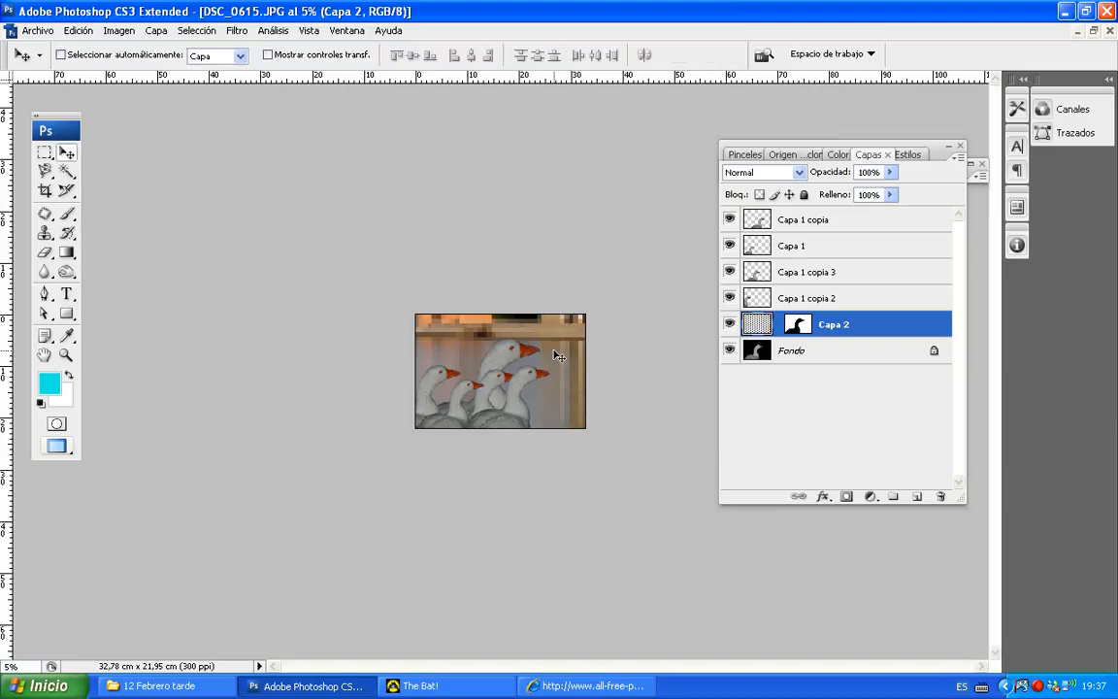
Step: Examine how the geese blend with the pond background at several magnifications
{"action": "key", "text": "ctrl+minus"}
{"action": "key", "text": "ctrl+minus"}
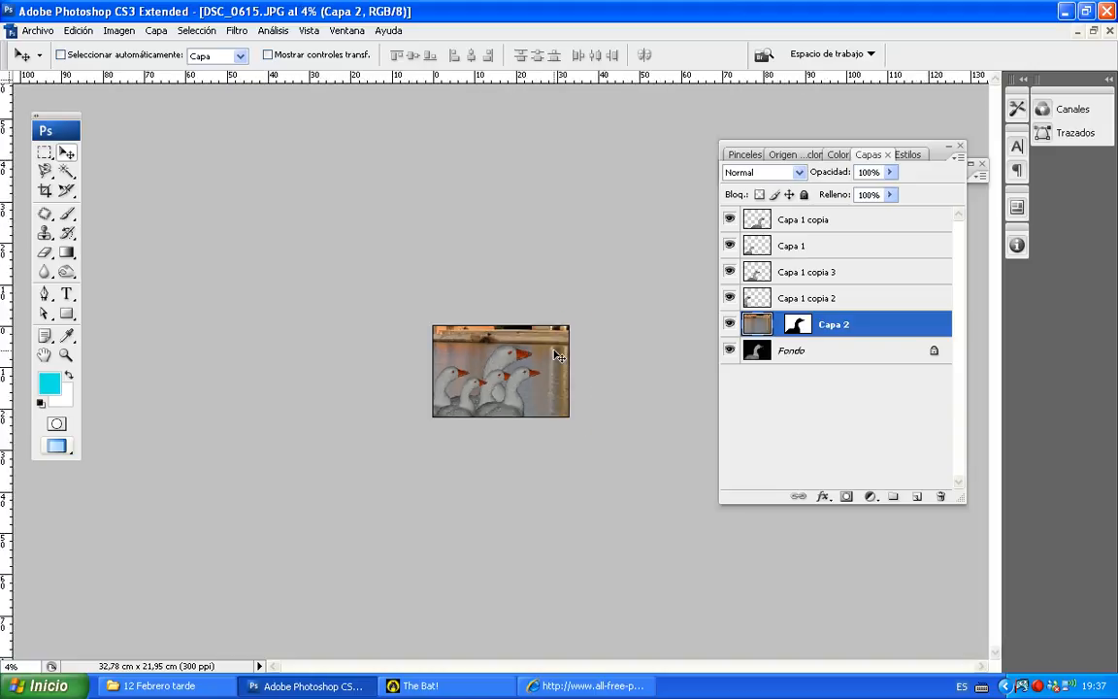
{"action": "key", "text": "ctrl+plus"}
{"action": "key", "text": "ctrl+plus"}
{"action": "key", "text": "ctrl+plus"}
{"action": "key", "text": "ctrl+plus"}
{"action": "key", "text": "ctrl+plus"}
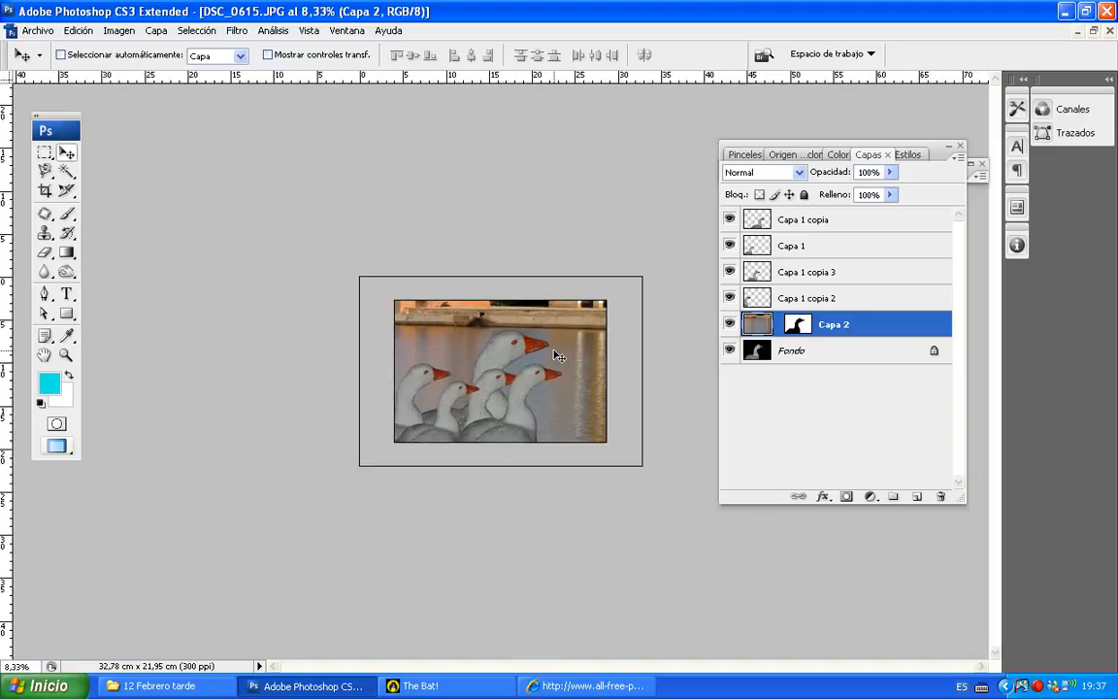
{"action": "key", "text": "ctrl+plus"}
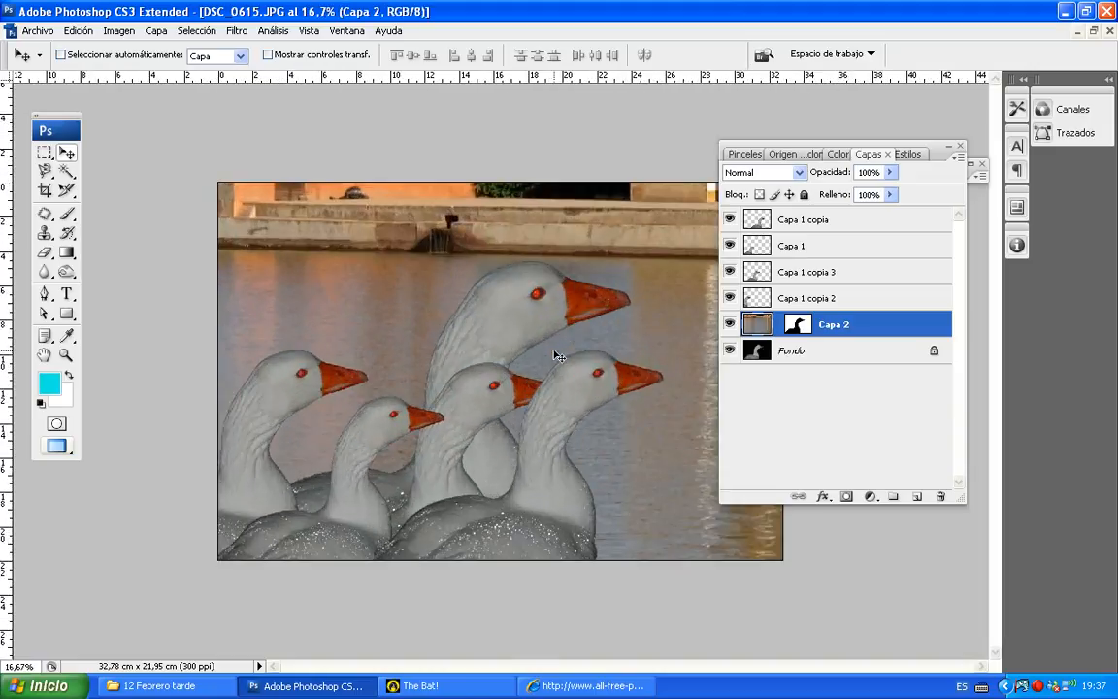
{"action": "key", "text": "ctrl+minus"}
{"action": "key", "text": "ctrl+minus"}
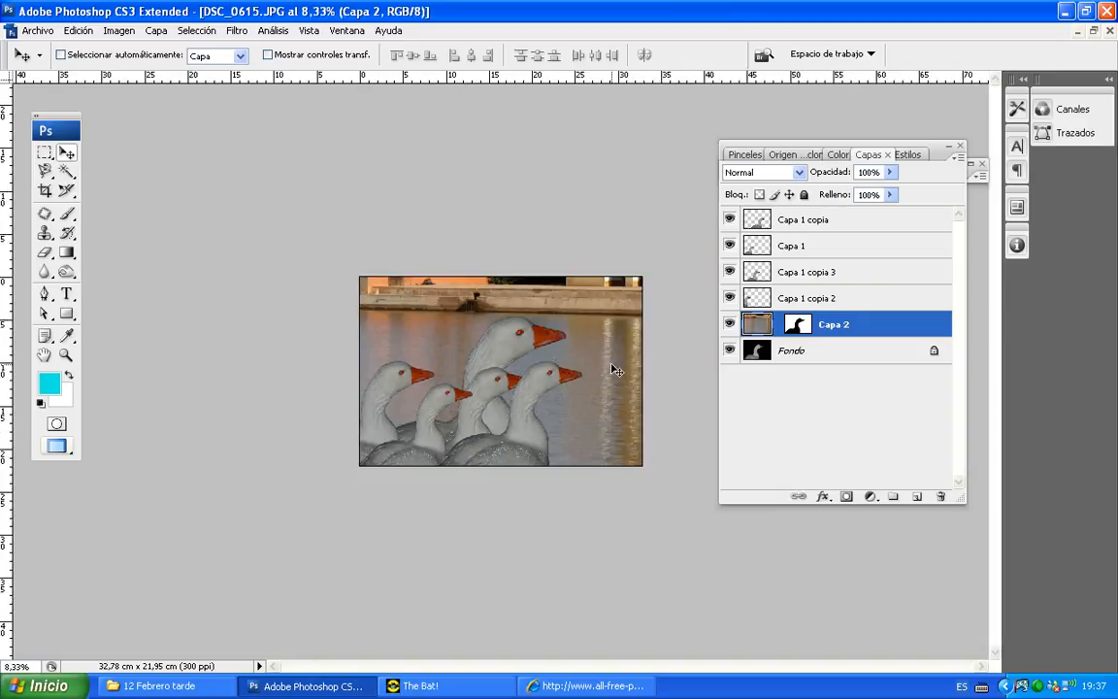
Step: Load the outlines of Capa 1 copia 2, Capa 1 copia 3, Capa 1 and Capa 1 copia as one combined selection, and deselect it
{"action": "left_click", "coordinate": [755, 299], "text": "ctrl"}
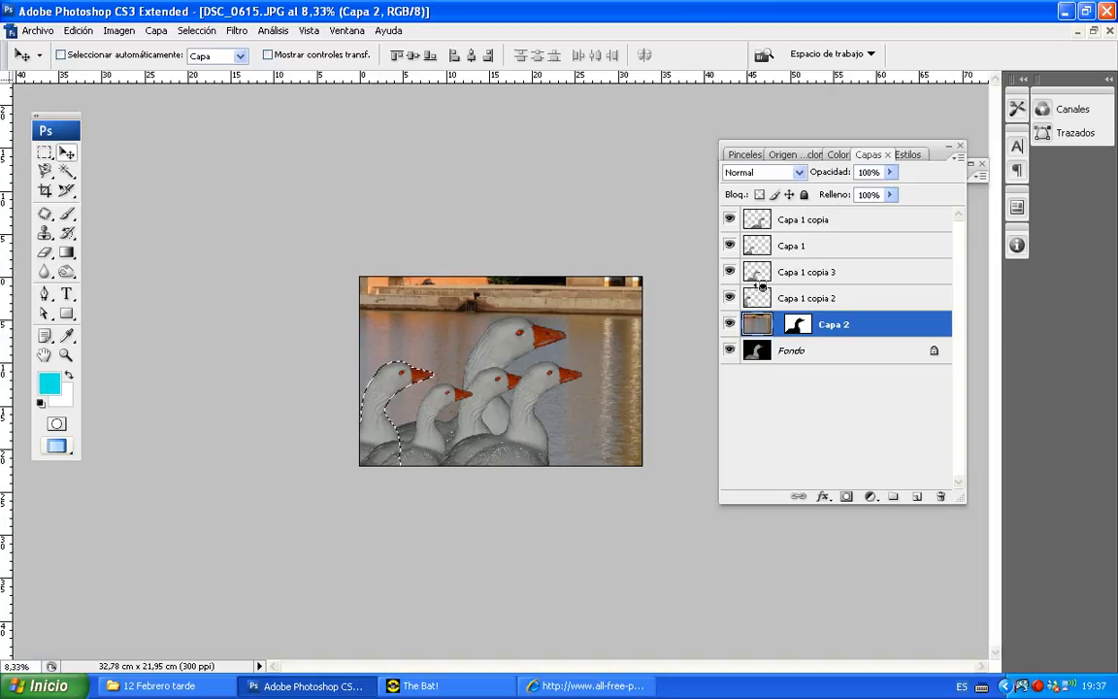
{"action": "left_click", "coordinate": [754, 277], "text": "ctrl+alt"}
{"action": "left_click", "coordinate": [755, 253], "text": "ctrl+shift"}
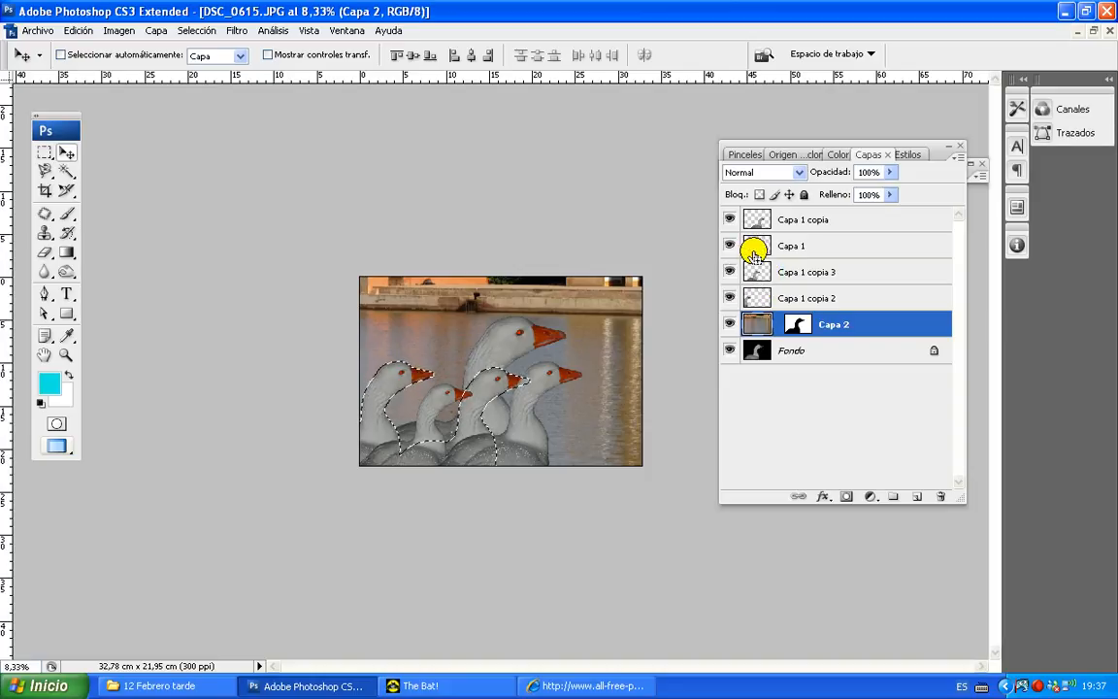
{"action": "left_click", "coordinate": [756, 220], "text": "ctrl+shift"}
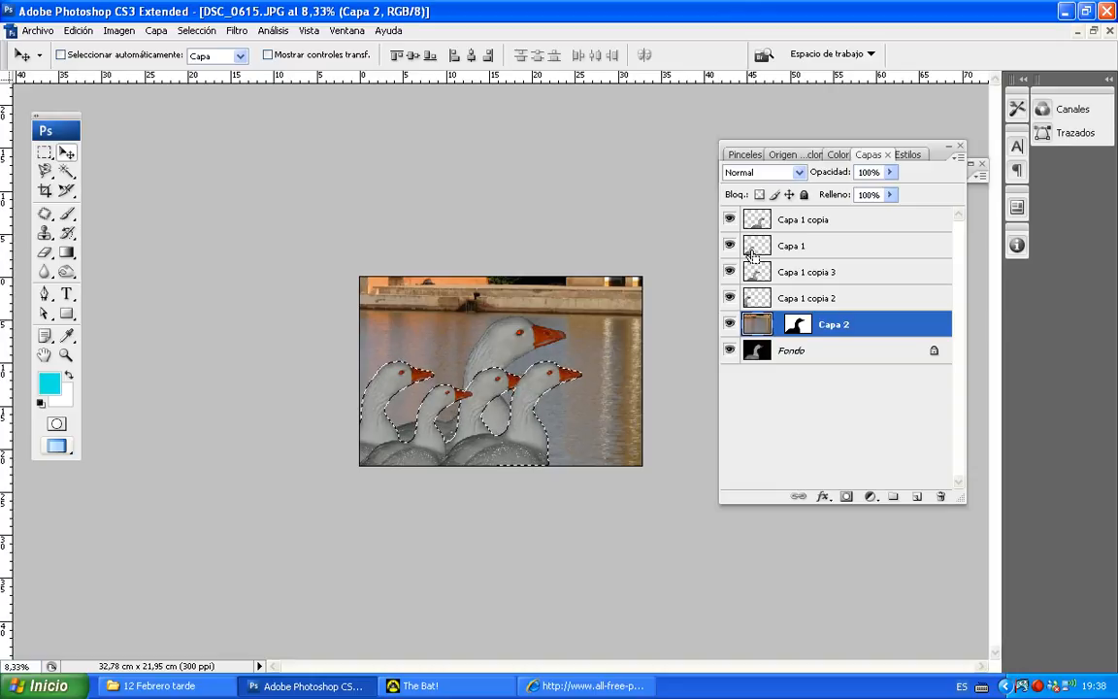
{"action": "key", "text": "ctrl+d"}
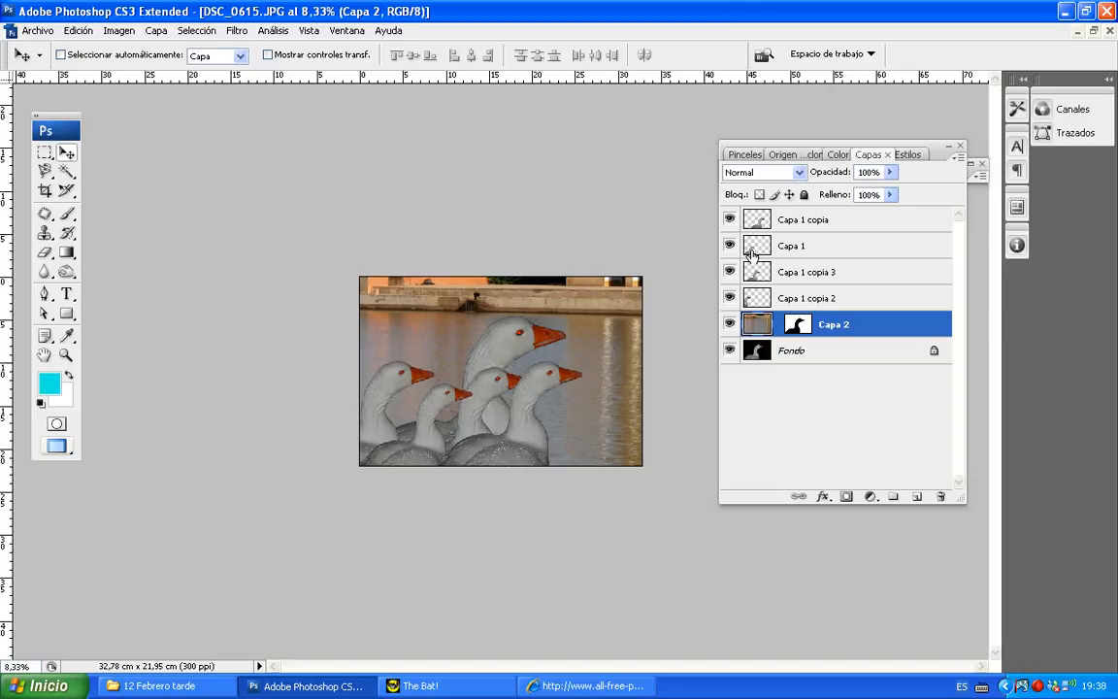
Step: Try to combine the outlines of Capa 1 copia 2 and Capa 1 copia 3 using the rectangular marquee's add-to-selection mode
{"action": "left_click", "coordinate": [754, 298], "text": "ctrl"}
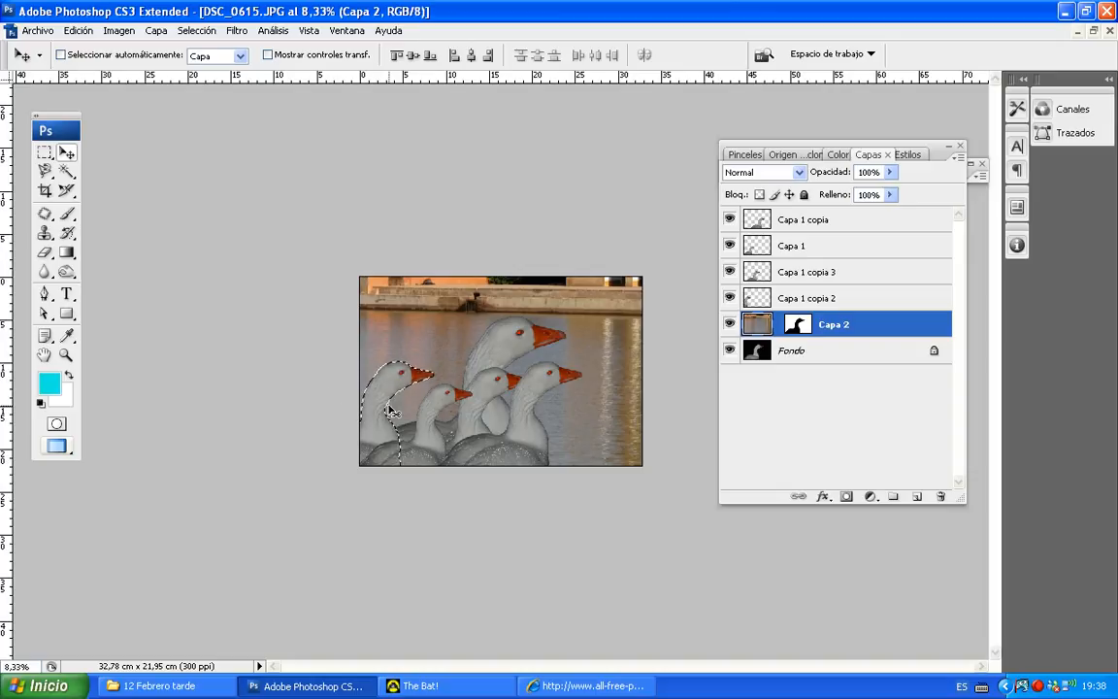
{"action": "left_click", "coordinate": [750, 280], "text": "ctrl"}
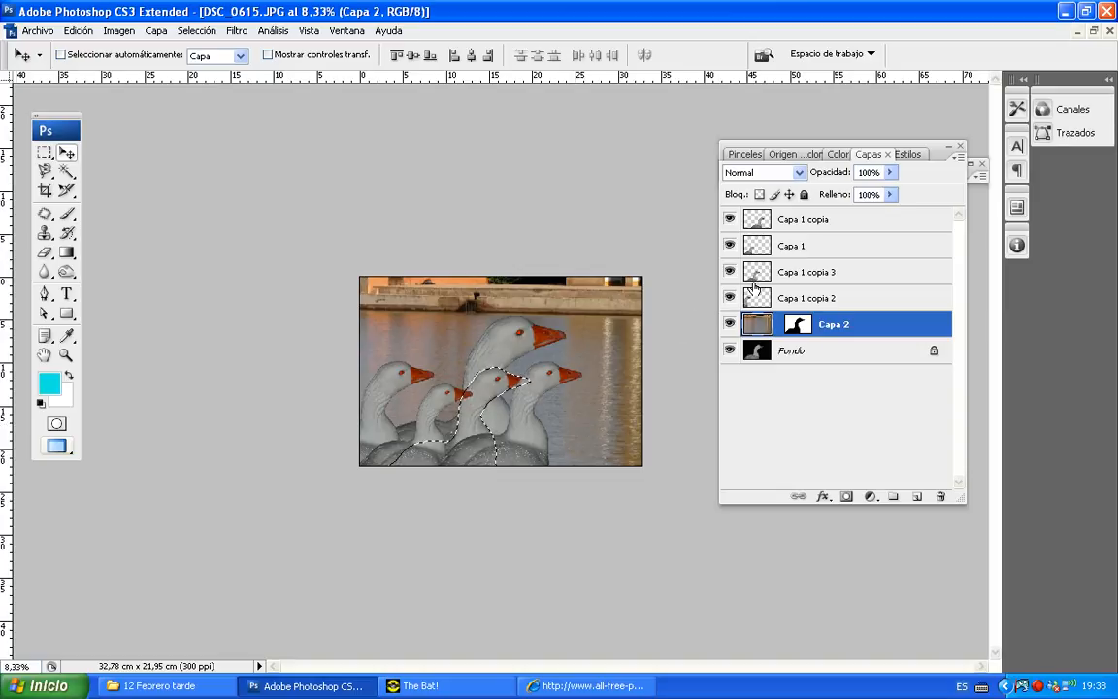
{"action": "left_click", "coordinate": [43, 153]}
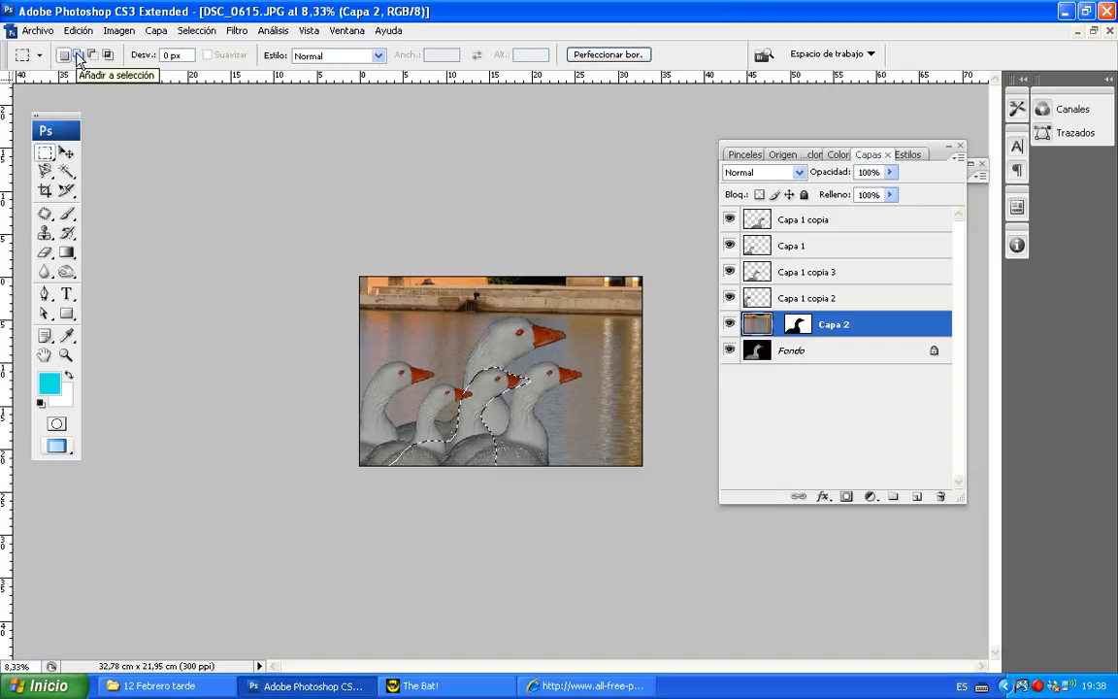
{"action": "left_click", "coordinate": [79, 57]}
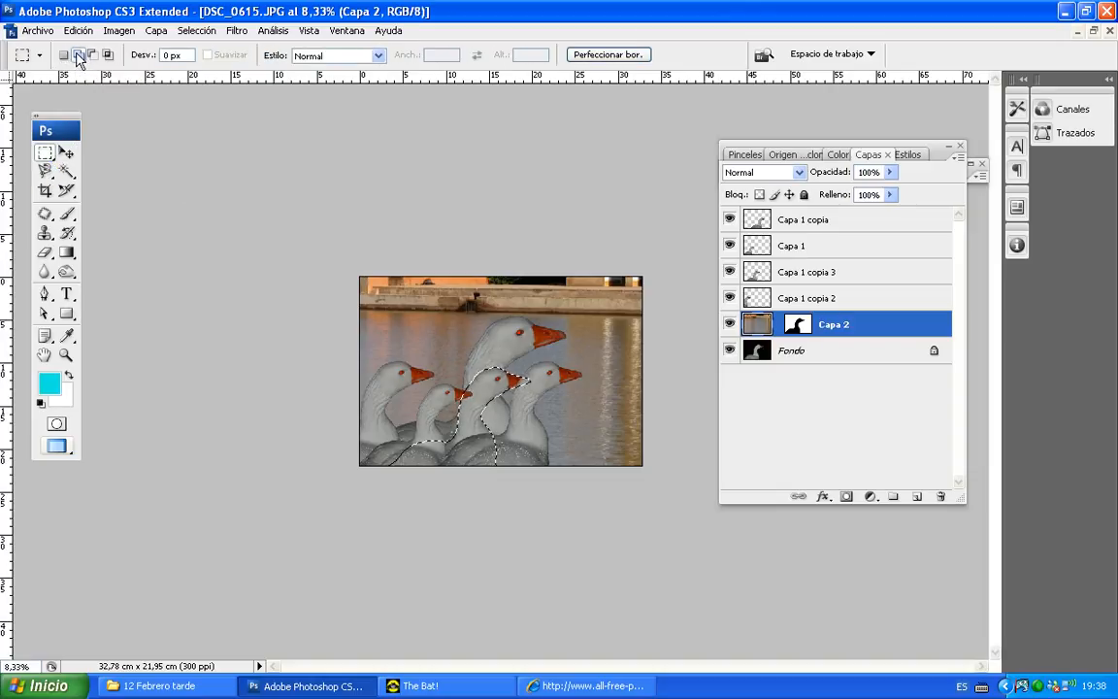
{"action": "left_click", "coordinate": [755, 303], "text": "ctrl"}
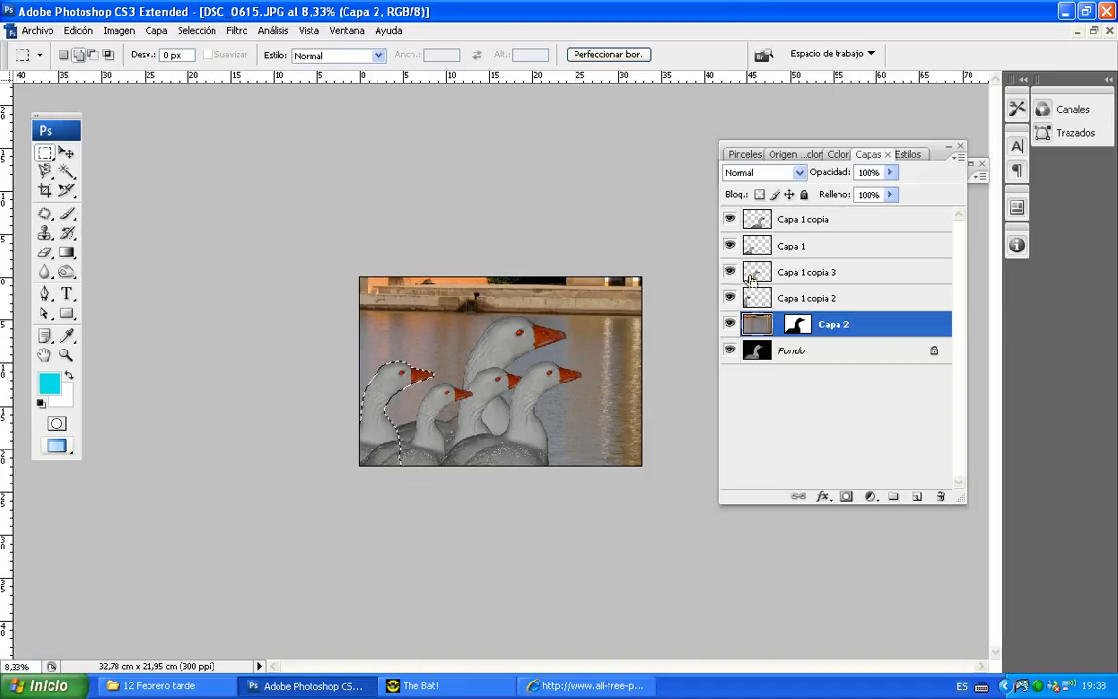
{"action": "left_click", "coordinate": [751, 278], "text": "ctrl+shift"}
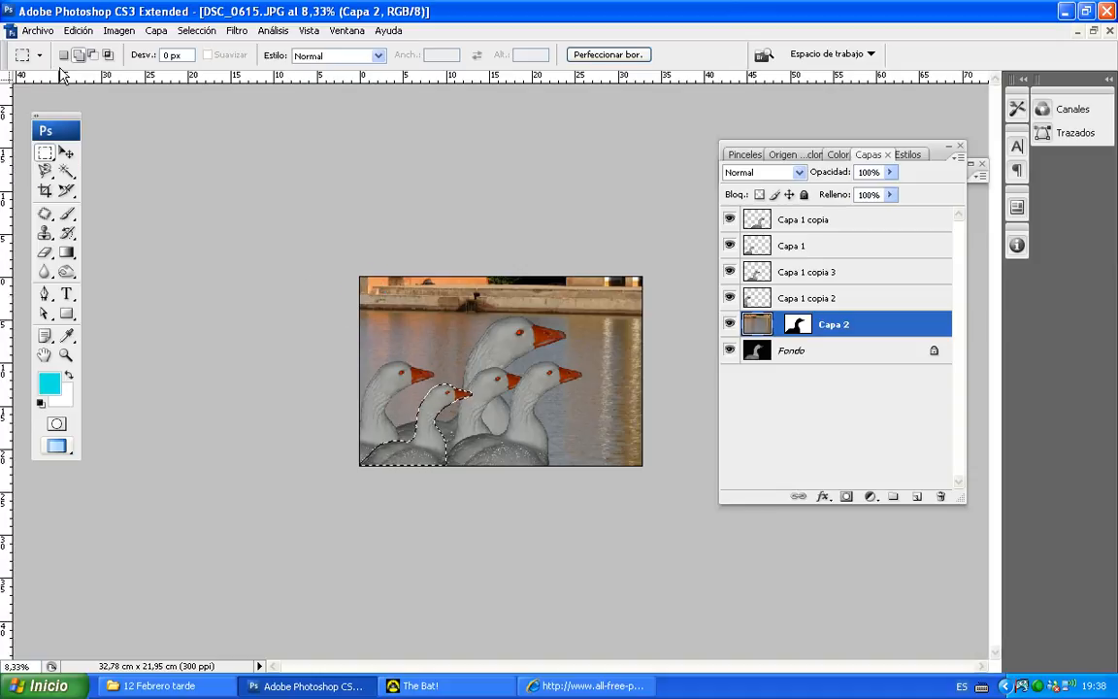
Step: Draw two overlapping rectangular marquee selections added together over the background and geese, and deselect them
{"action": "left_click", "coordinate": [63, 55]}
{"action": "left_click_drag", "start_coordinate": [367, 294], "coordinate": [442, 353]}
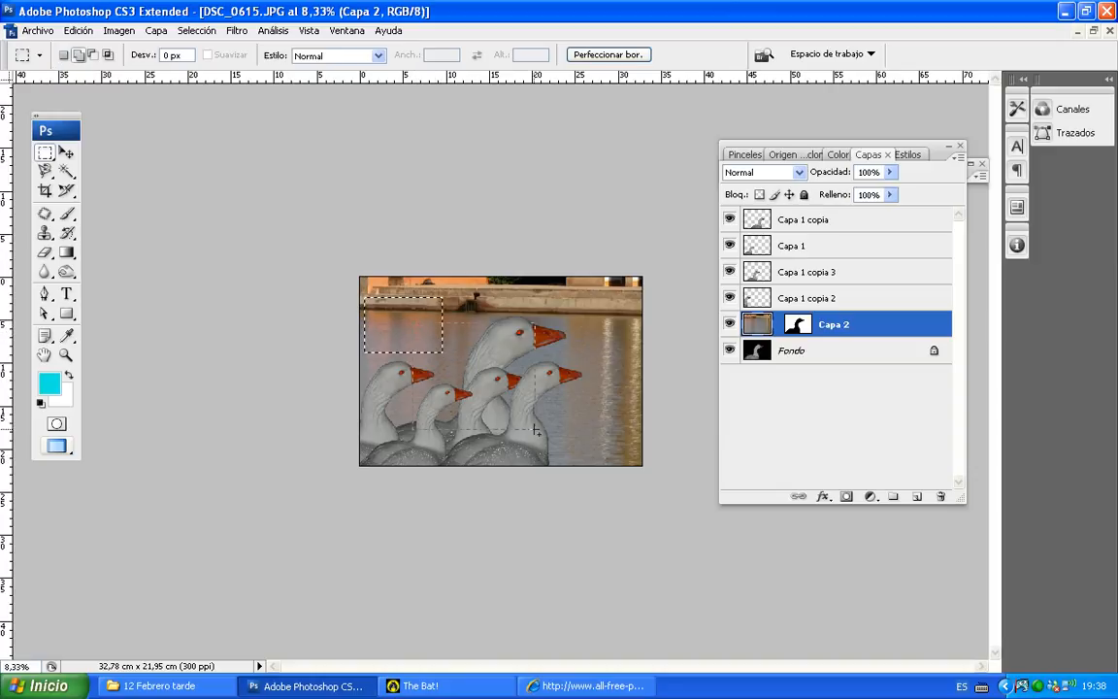
{"action": "left_click_drag", "start_coordinate": [534, 428], "coordinate": [534, 429]}
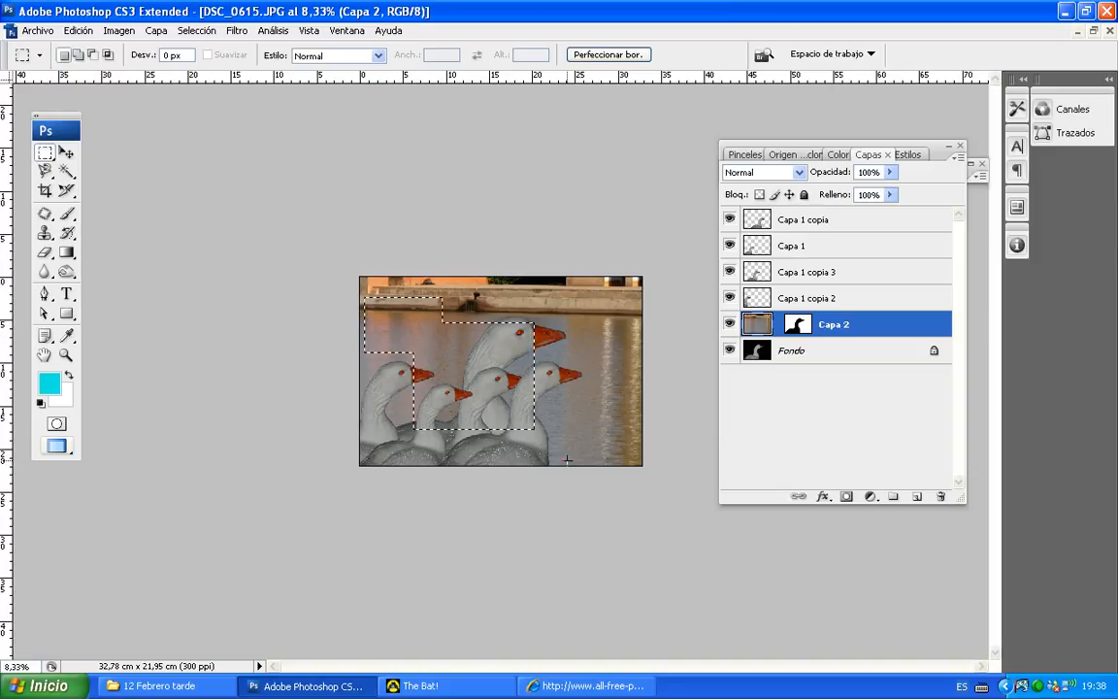
{"action": "left_click", "coordinate": [567, 455]}
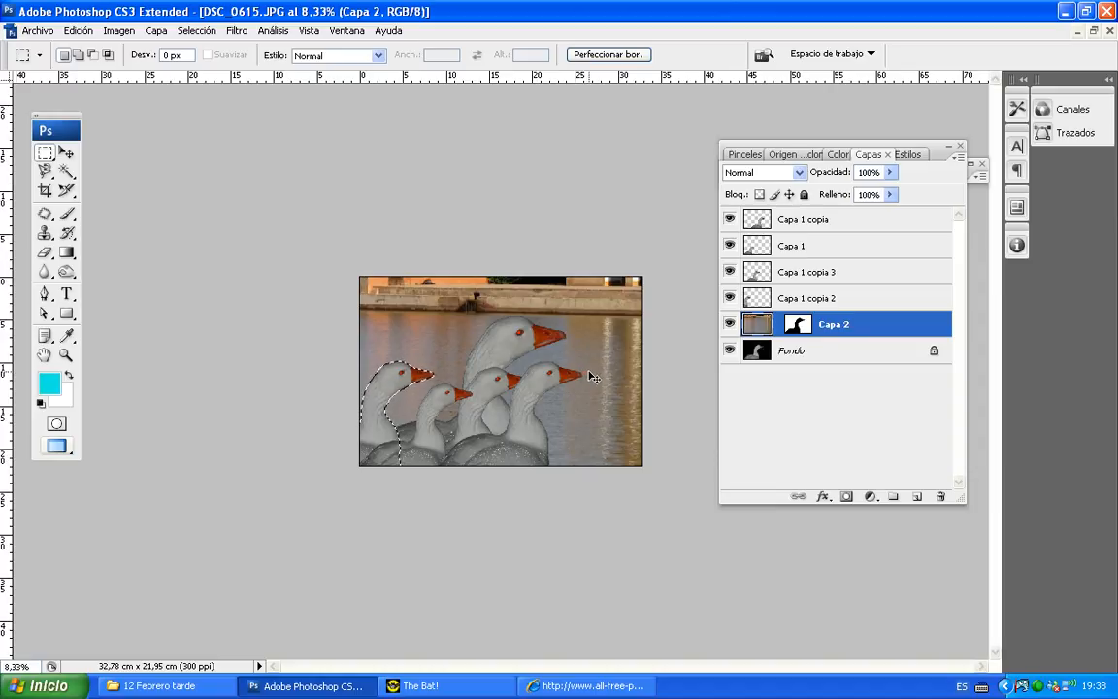
Step: Combine the outlines of the four small-goose layers, replace them with the selection from Capa 2's mask, and deselect
{"action": "left_click", "coordinate": [754, 277], "text": "ctrl+shift"}
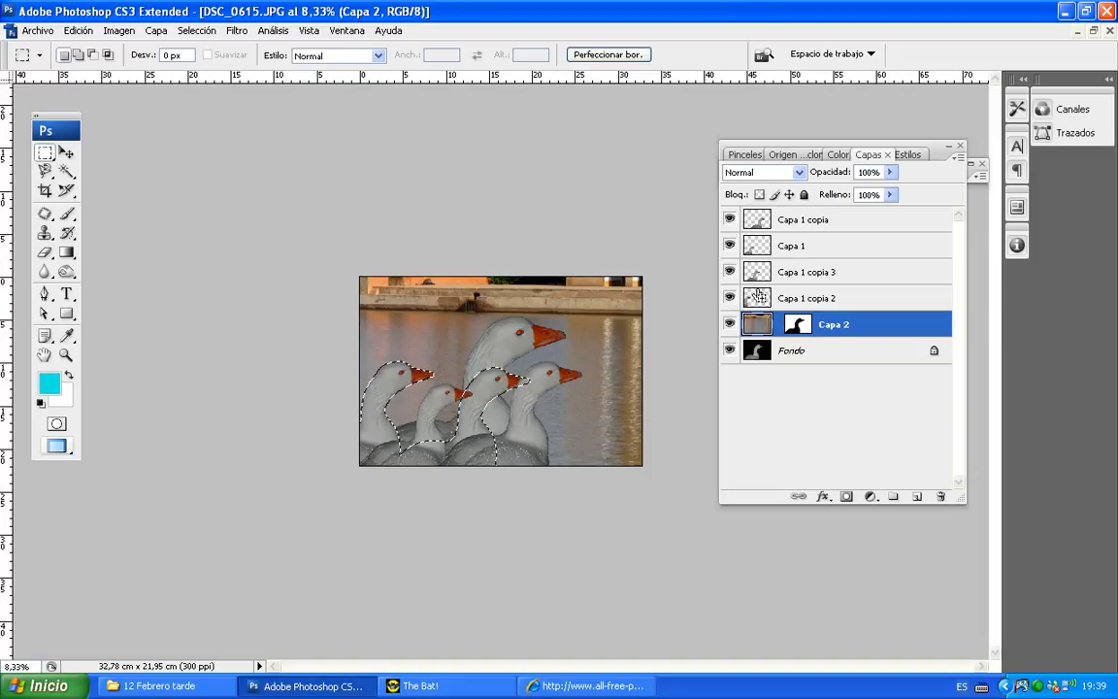
{"action": "left_click", "coordinate": [755, 248], "text": "ctrl+shift"}
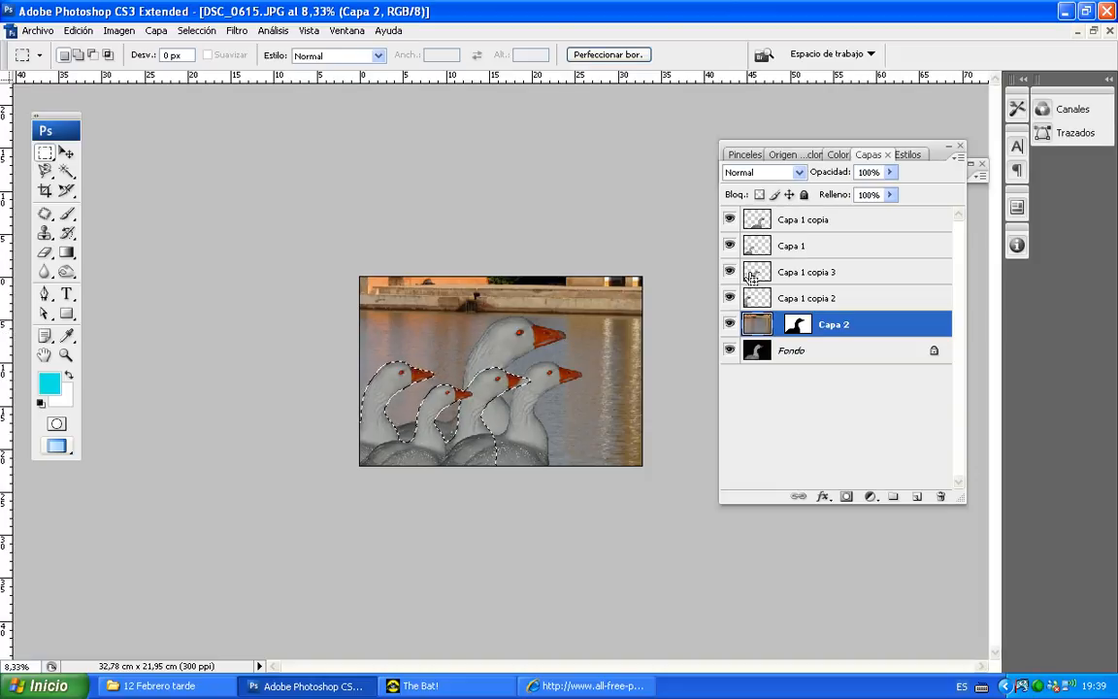
{"action": "left_click", "coordinate": [754, 230], "text": "ctrl+shift"}
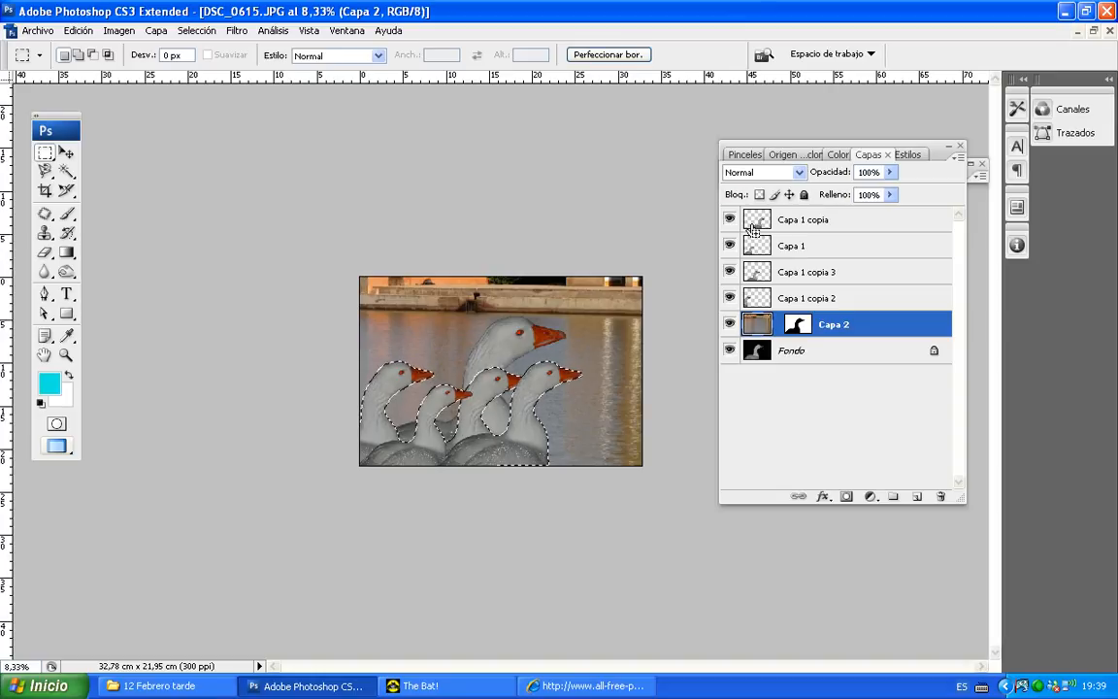
{"action": "left_click", "coordinate": [794, 332], "text": "ctrl"}
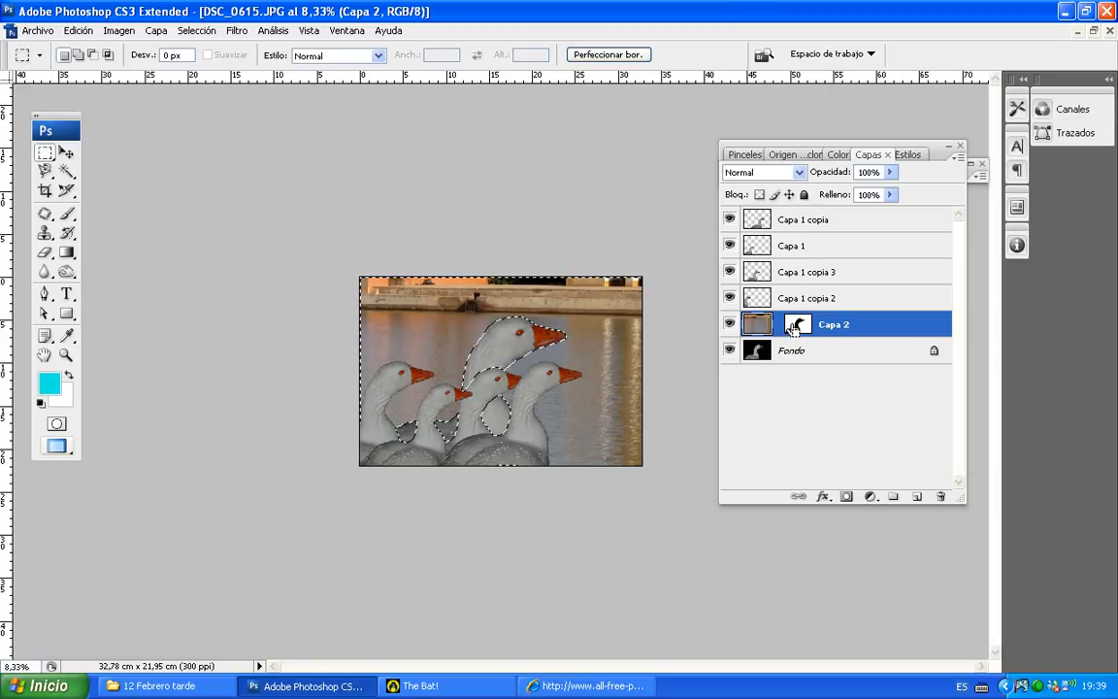
{"action": "key", "text": "ctrl+d"}
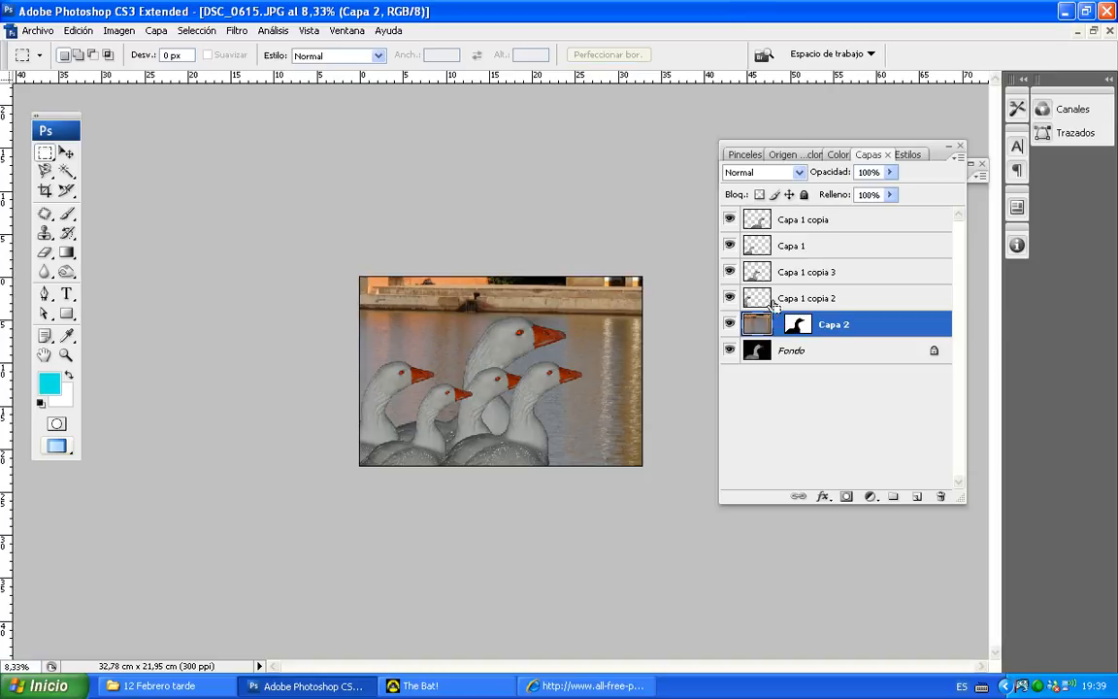
Step: Load the outlines of Capa 1 copia 2, Capa 1 copia 3, Capa 1 and Capa 1 copia as one combined selection
{"action": "left_click", "coordinate": [760, 301], "text": "ctrl"}
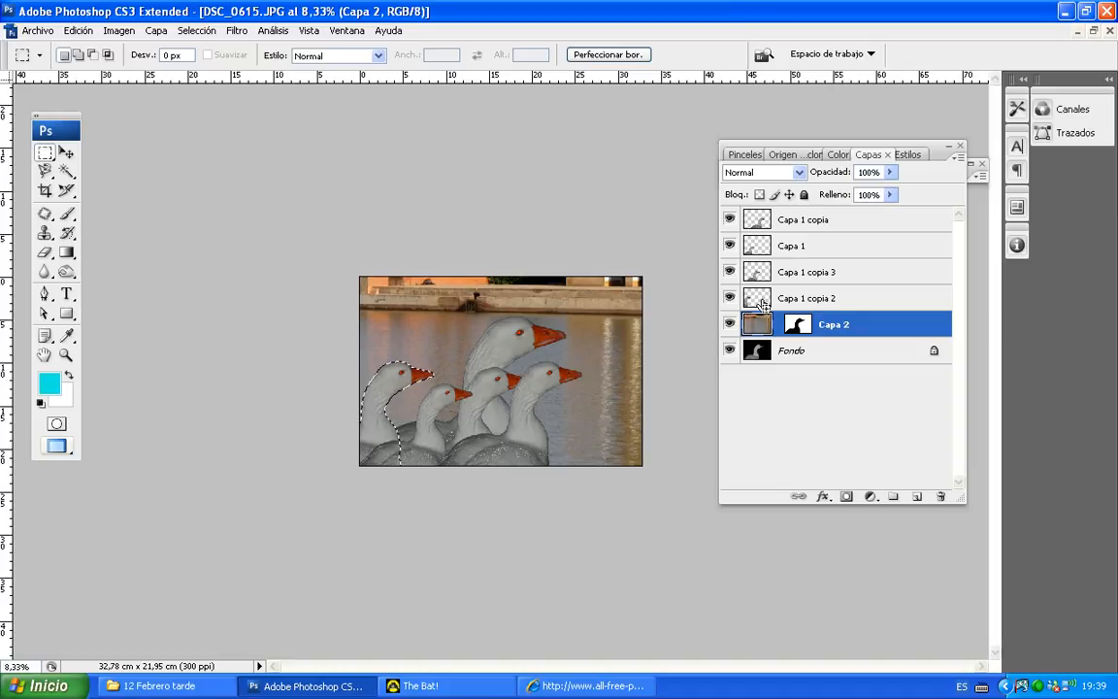
{"action": "left_click", "coordinate": [760, 279], "text": "ctrl+shift"}
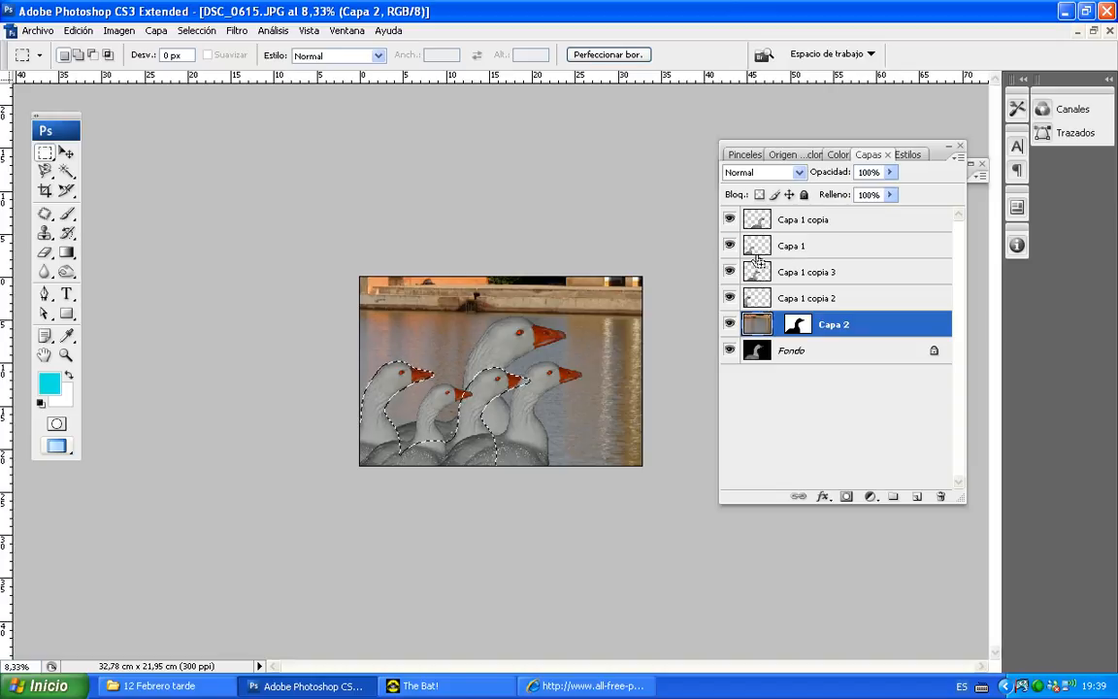
{"action": "left_click", "coordinate": [759, 257], "text": "ctrl+shift"}
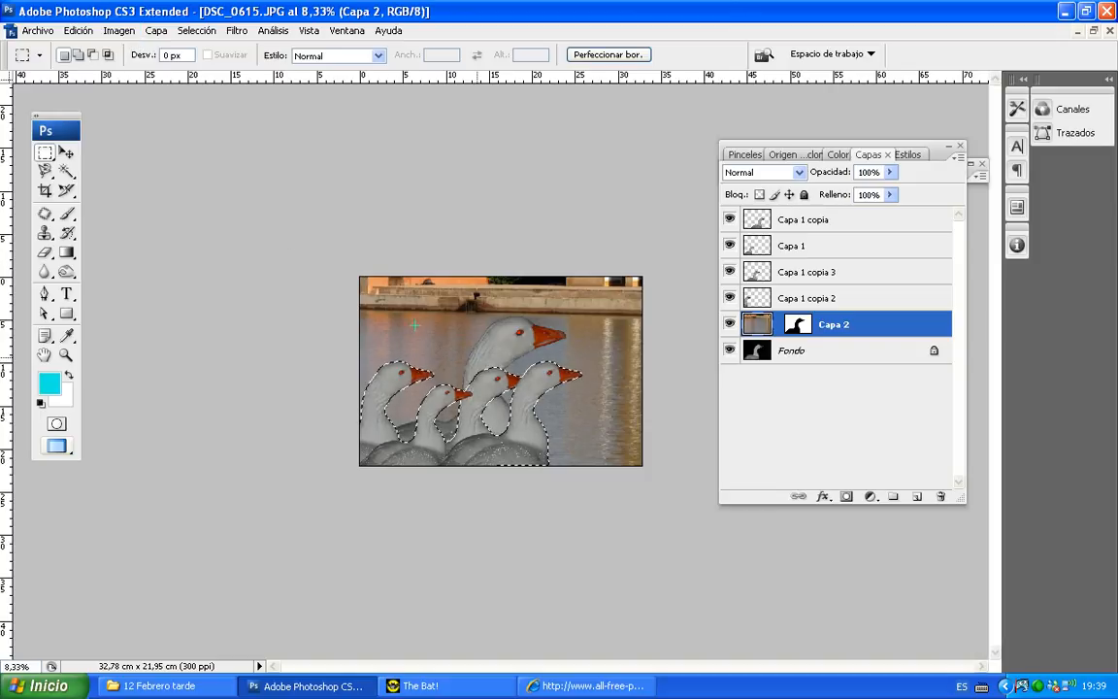
Step: Add a Brillo/contraste adjustment layer from the combined goose selection with Brillo set to -53
{"action": "left_click", "coordinate": [153, 32]}
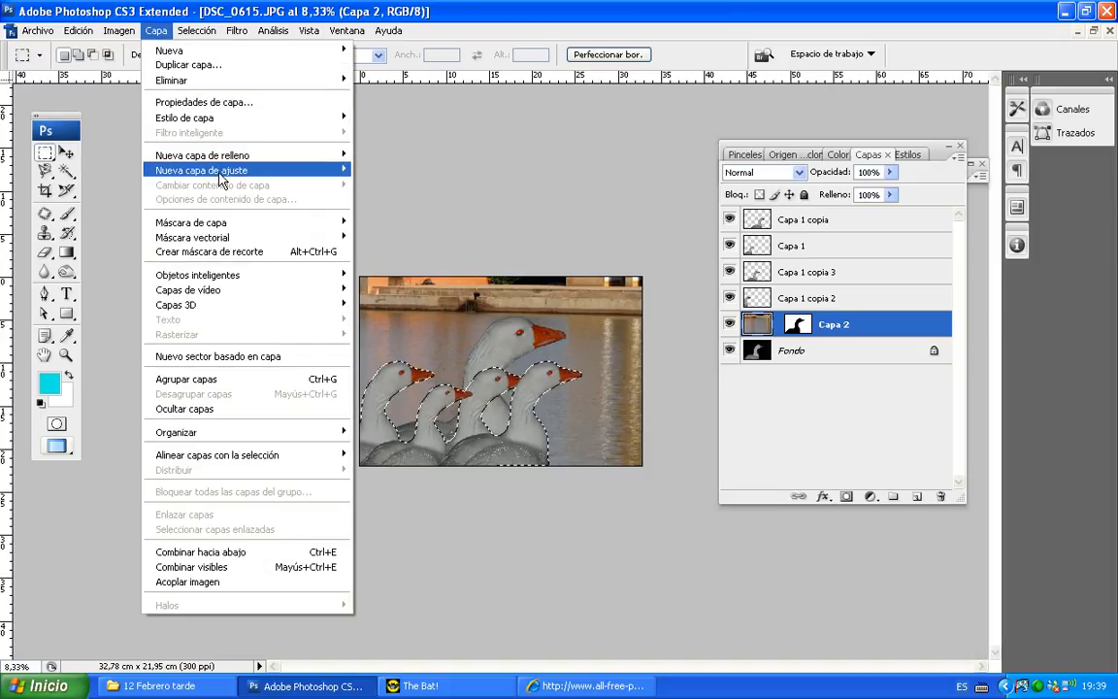
{"action": "mouse_move", "coordinate": [269, 172]}
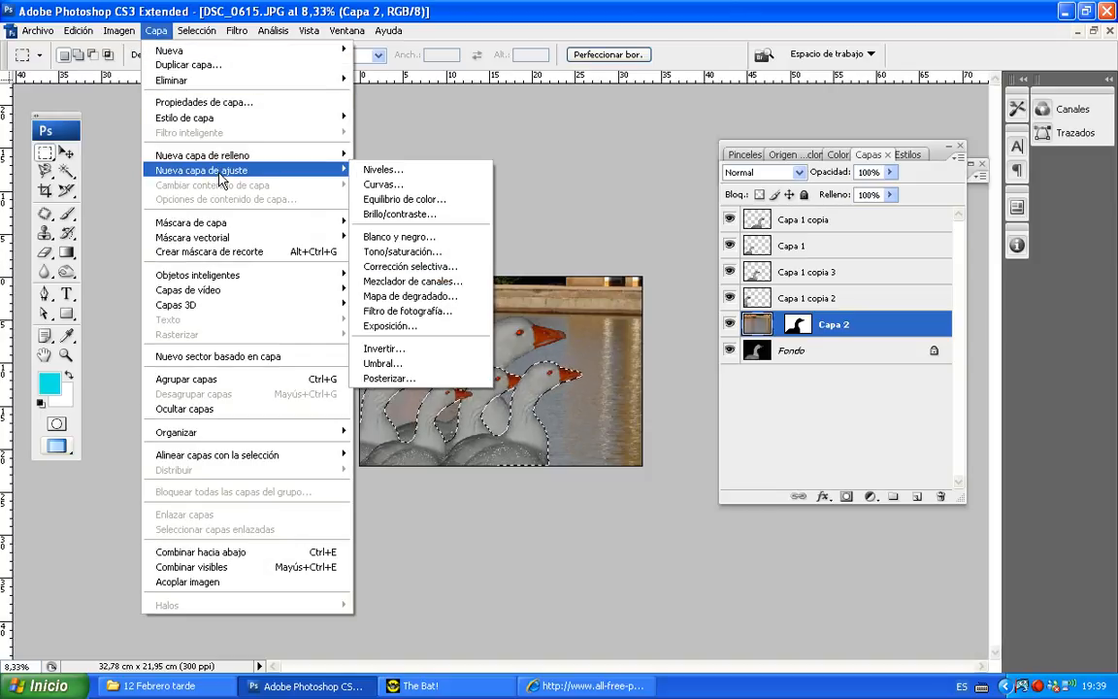
{"action": "left_click", "coordinate": [398, 214]}
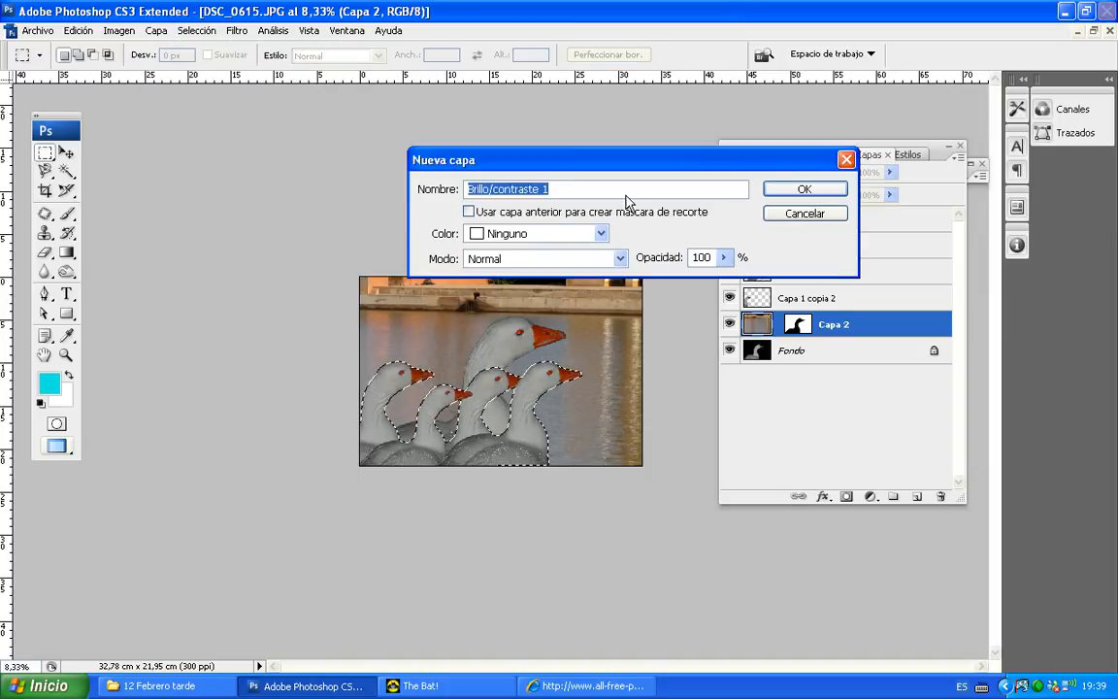
{"action": "left_click", "coordinate": [777, 195]}
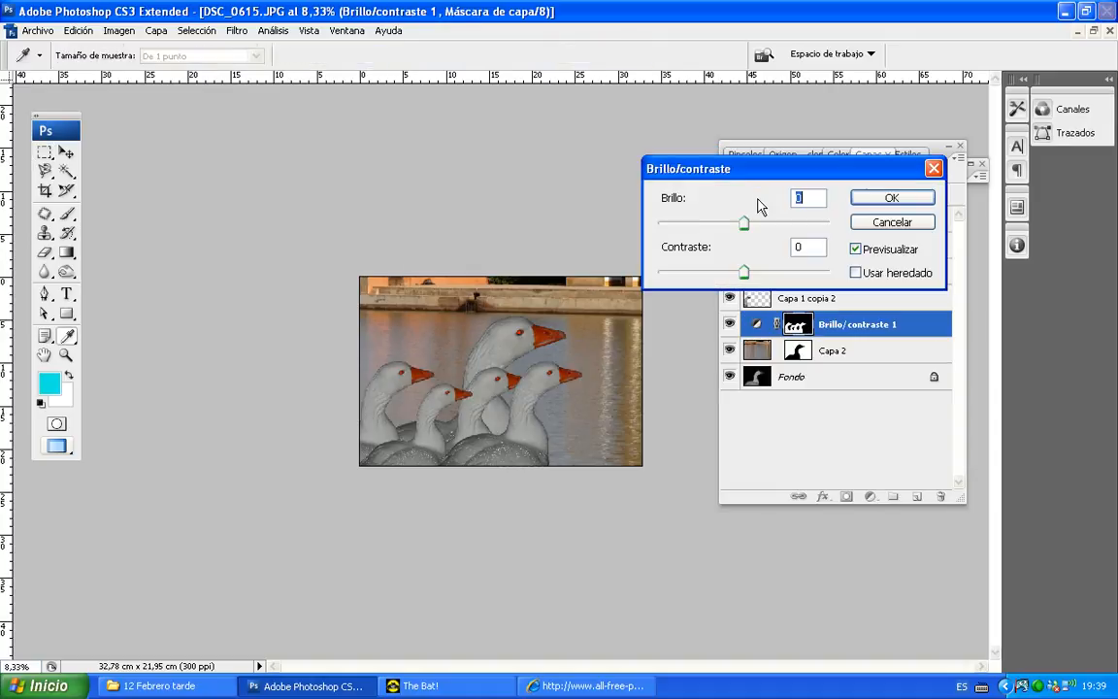
{"action": "left_click_drag", "start_coordinate": [787, 173], "coordinate": [427, 168]}
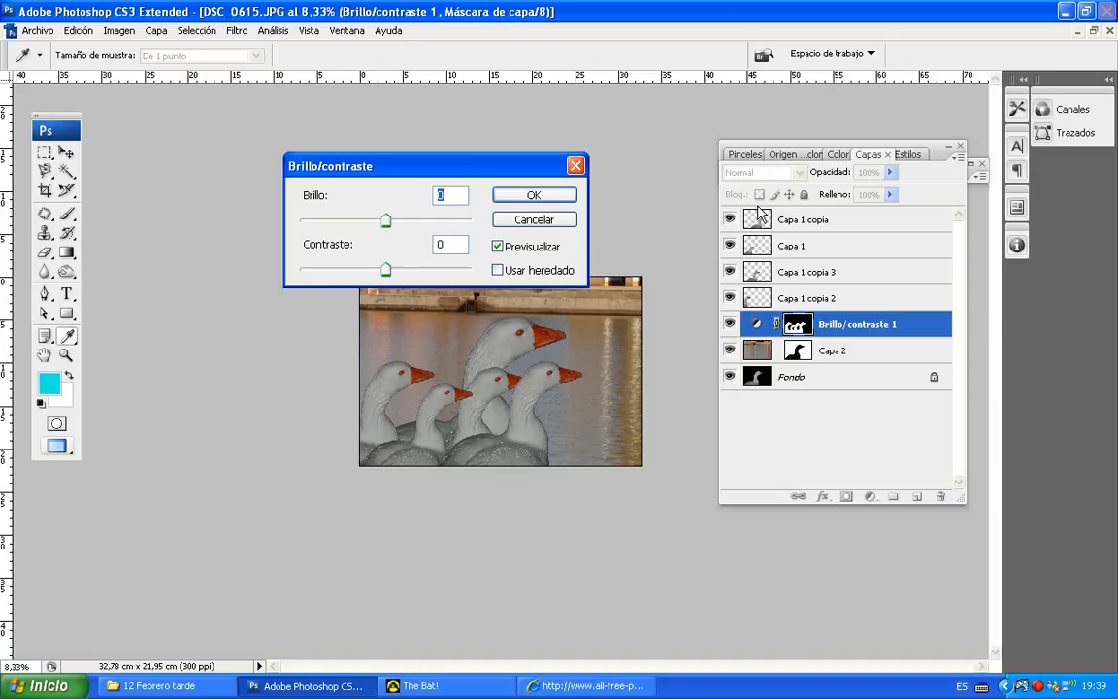
{"action": "left_click_drag", "start_coordinate": [384, 224], "coordinate": [355, 221]}
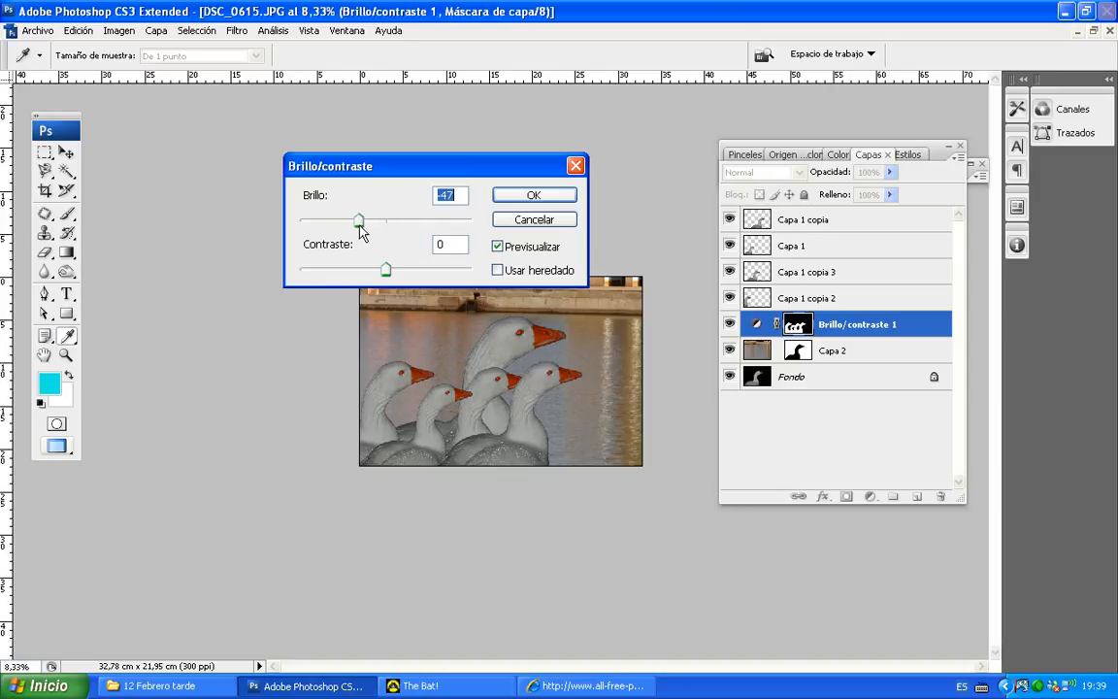
{"action": "left_click", "coordinate": [517, 194]}
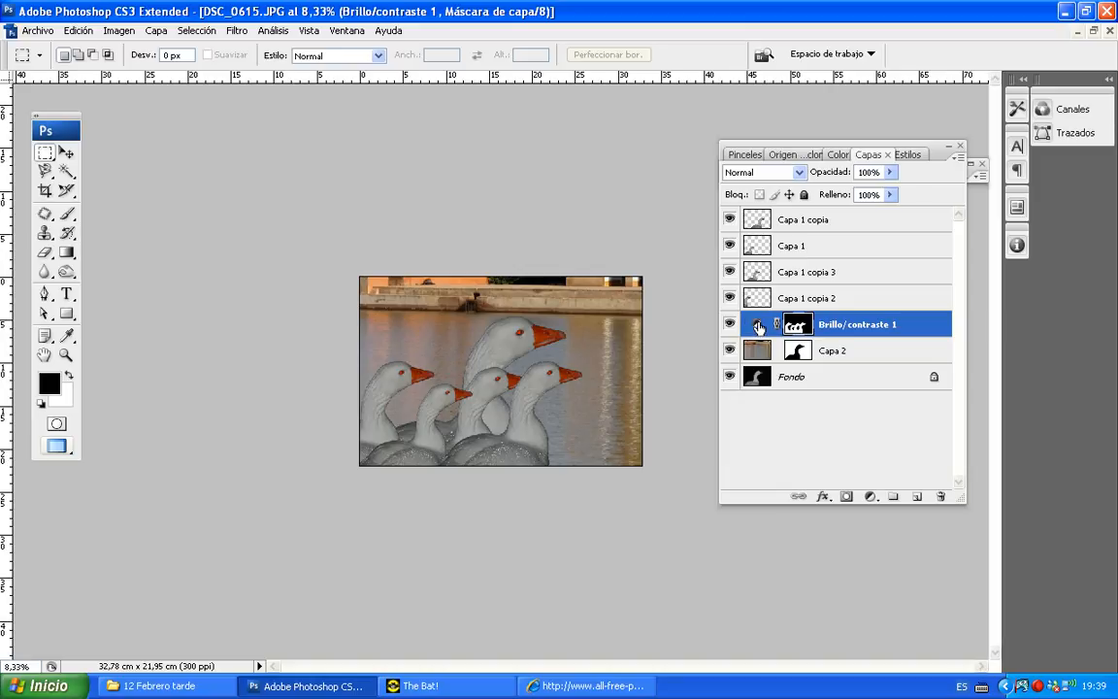
Step: Move the Brillo/contraste 1 layer above all the goose layers, and set its Brillo to -2 and Contraste to -4
{"action": "left_click_drag", "start_coordinate": [762, 335], "coordinate": [759, 218]}
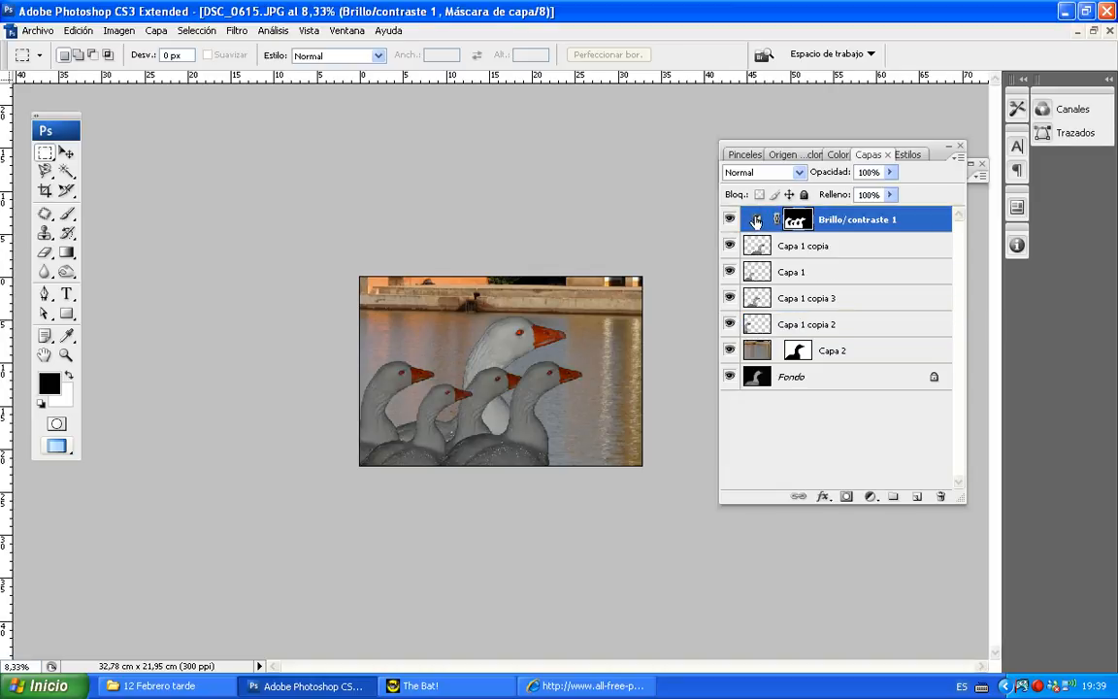
{"action": "double_click", "coordinate": [756, 221]}
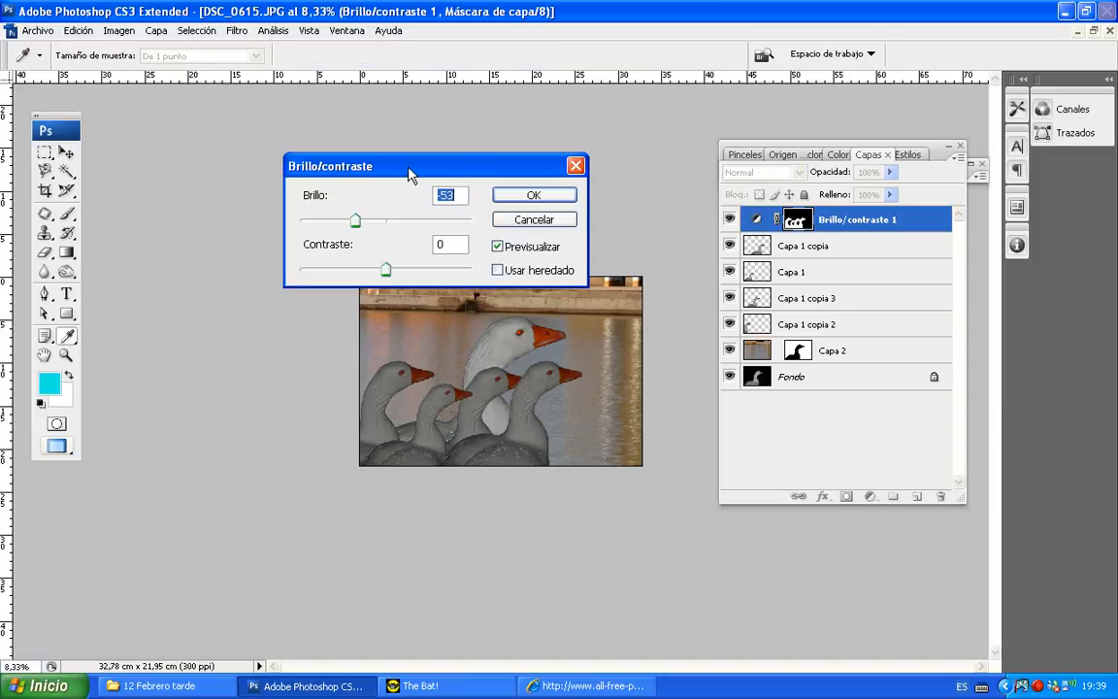
{"action": "left_click_drag", "start_coordinate": [409, 168], "coordinate": [290, 113]}
{"action": "left_click_drag", "start_coordinate": [240, 167], "coordinate": [250, 165]}
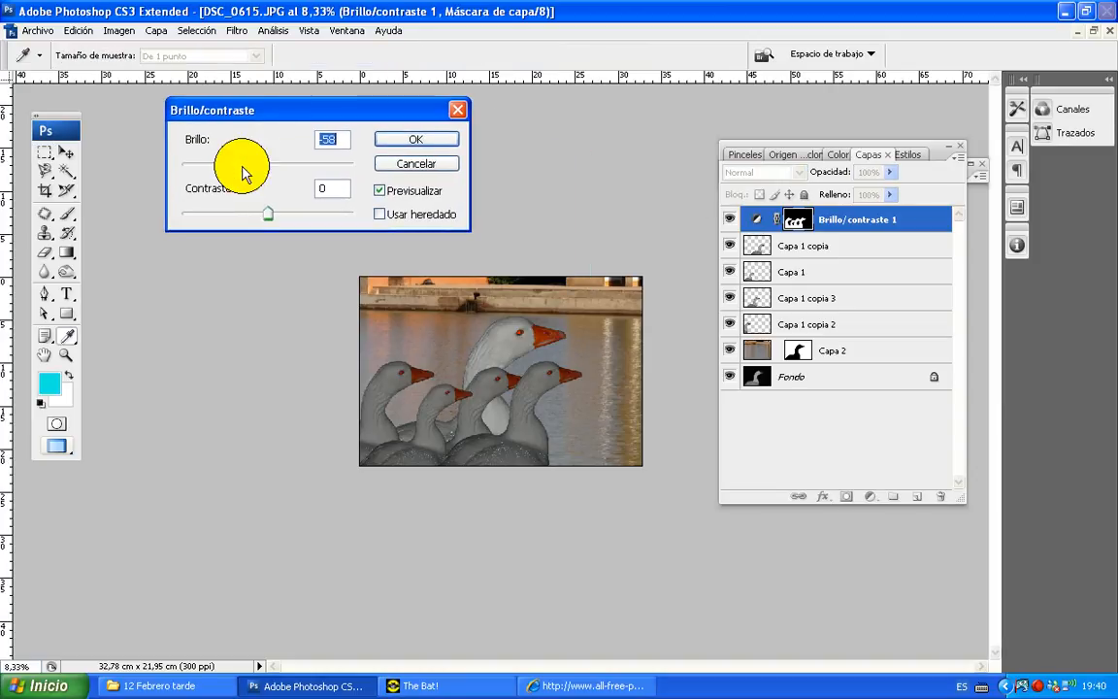
{"action": "left_click_drag", "start_coordinate": [268, 213], "coordinate": [330, 215]}
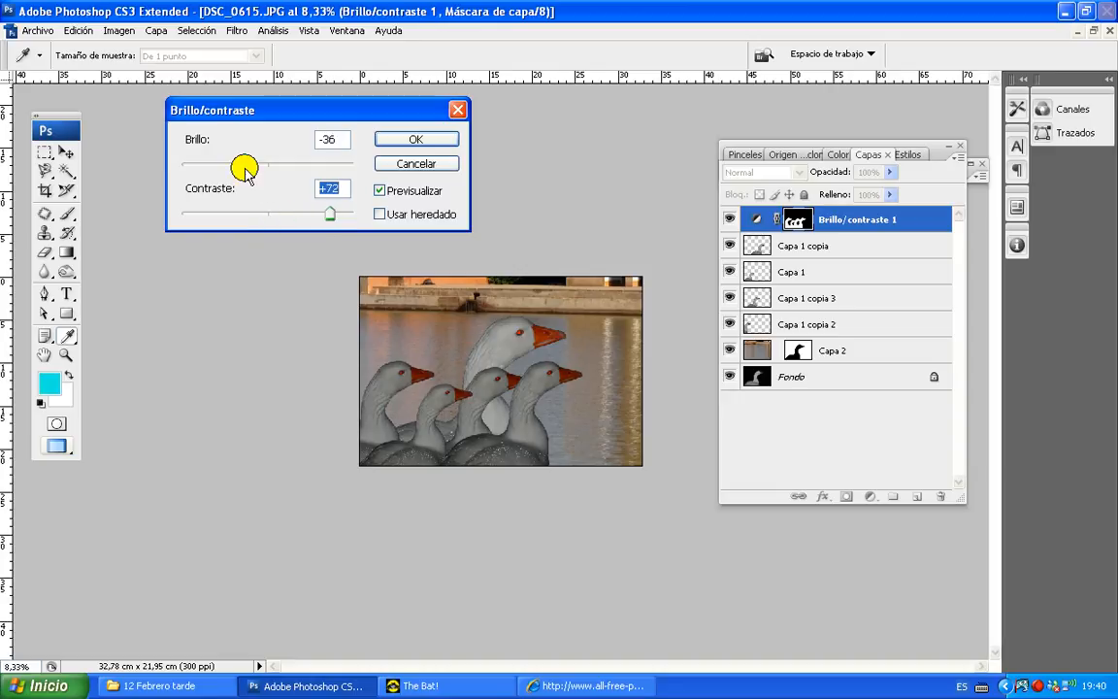
{"action": "left_click_drag", "start_coordinate": [246, 172], "coordinate": [268, 164]}
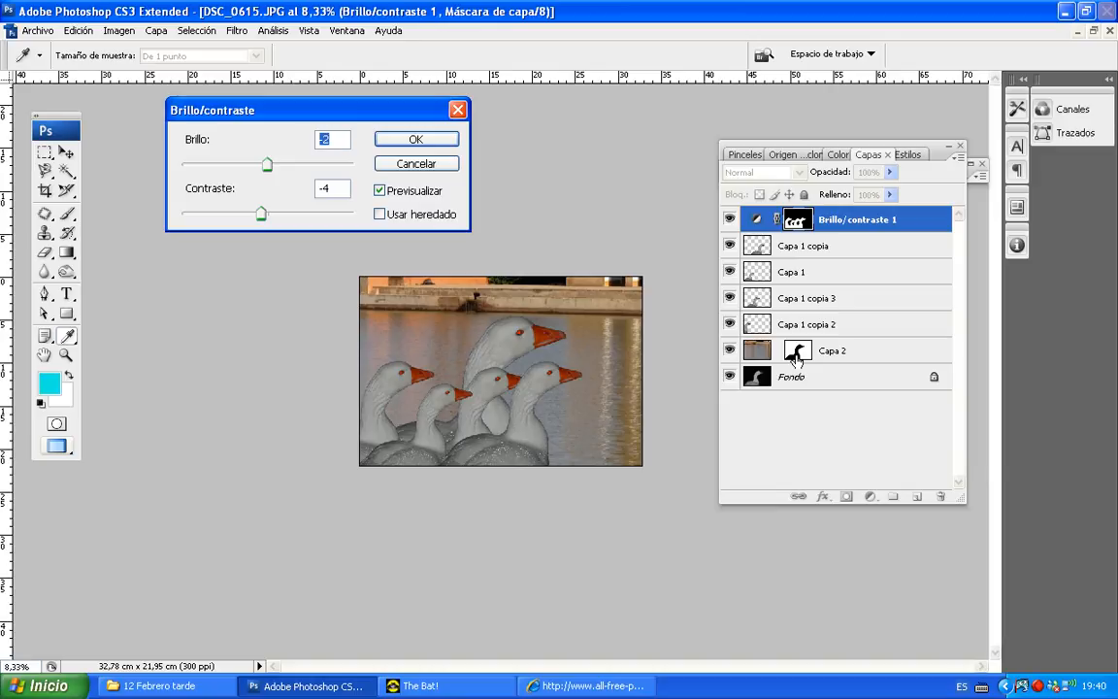
{"action": "left_click", "coordinate": [418, 140]}
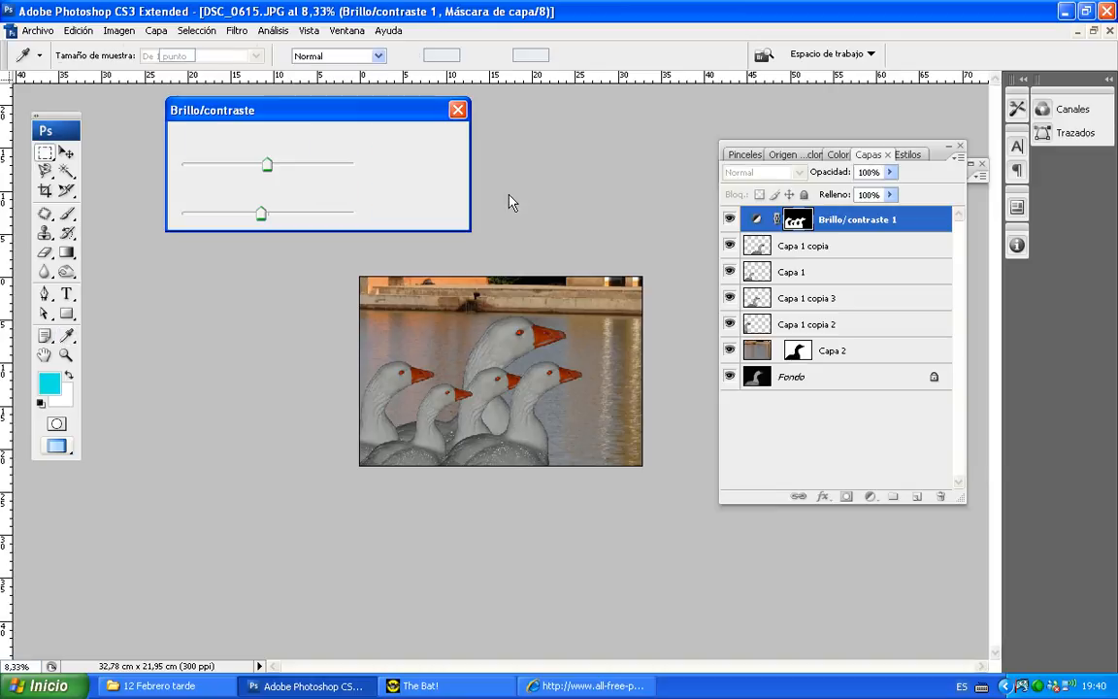
Step: Extend the Brillo/contraste 1 mask over the large goose using the inverted Capa 2 mask selection, and set the adjustment's Brillo to -29
{"action": "left_click", "coordinate": [800, 355], "text": "ctrl"}
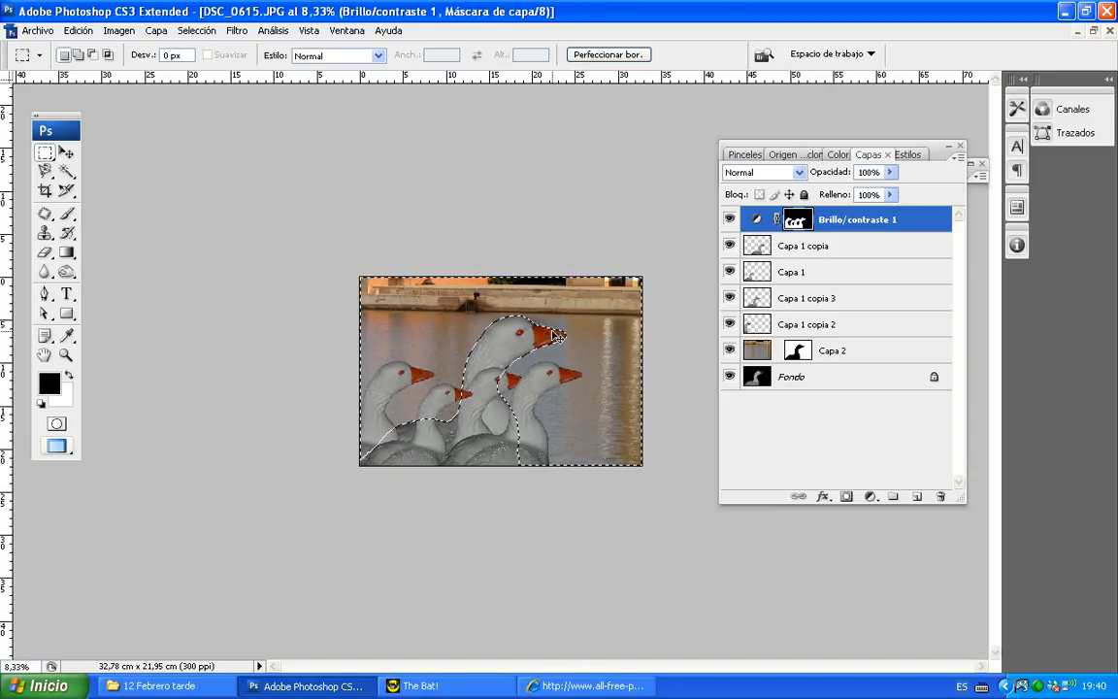
{"action": "key", "text": "ctrl+shift+i"}
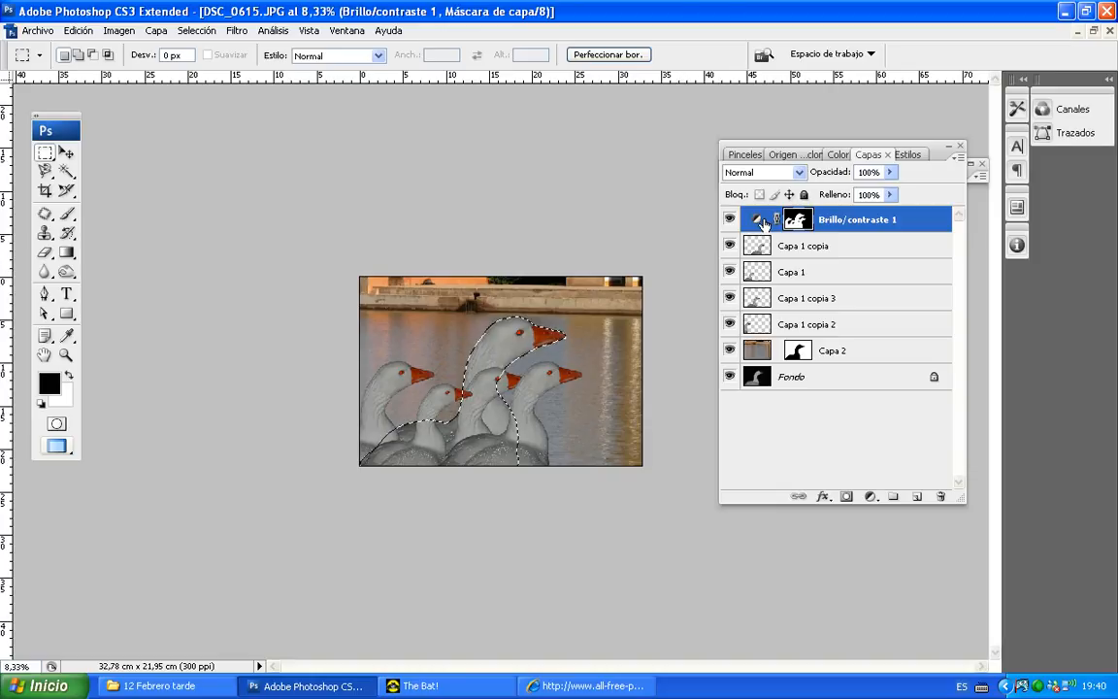
{"action": "double_click", "coordinate": [756, 220]}
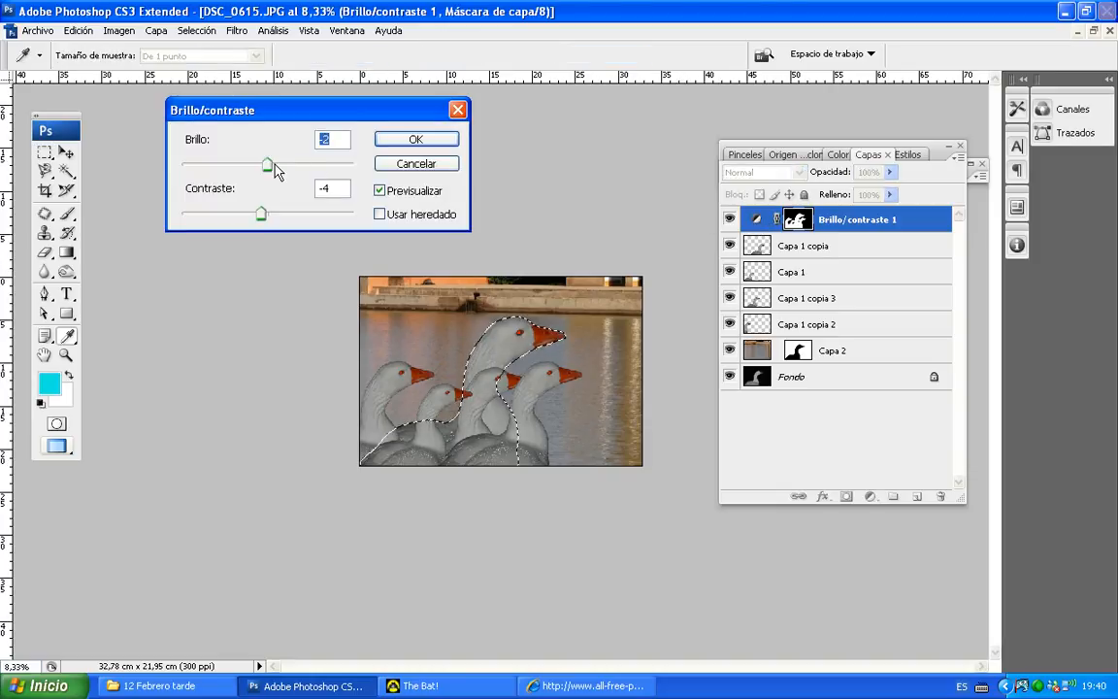
{"action": "mouse_move", "coordinate": [267, 163]}
{"action": "left_mouse_down"}
{"action": "mouse_move", "coordinate": [291, 167]}
{"action": "mouse_move", "coordinate": [251, 169]}
{"action": "left_mouse_up"}
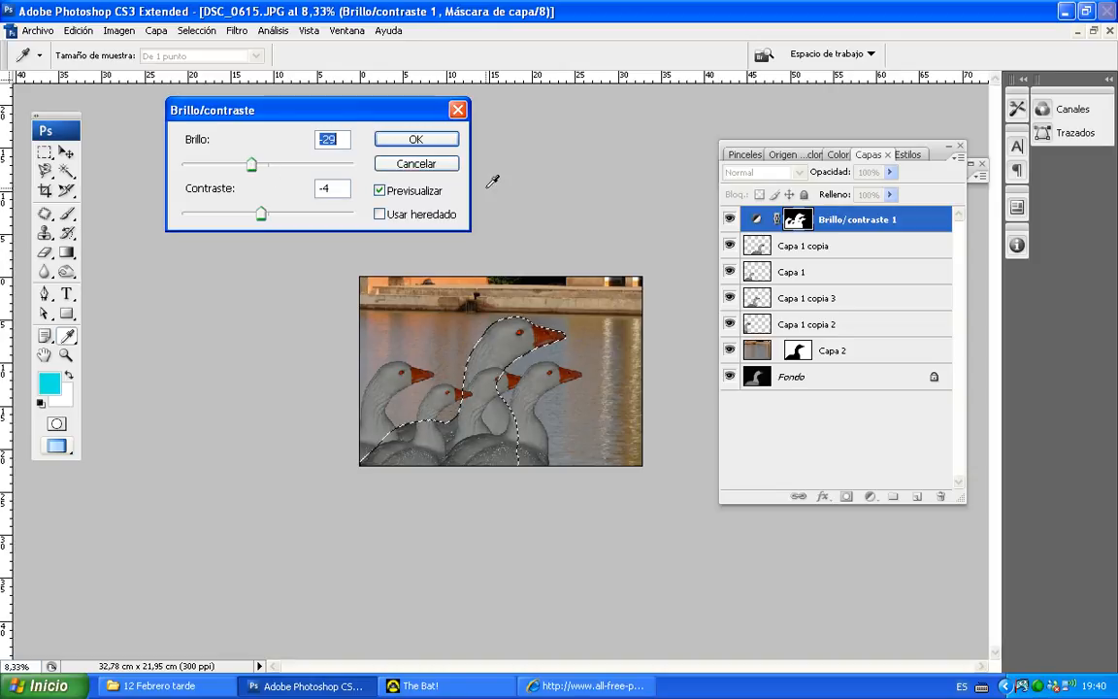
{"action": "left_click", "coordinate": [454, 142]}
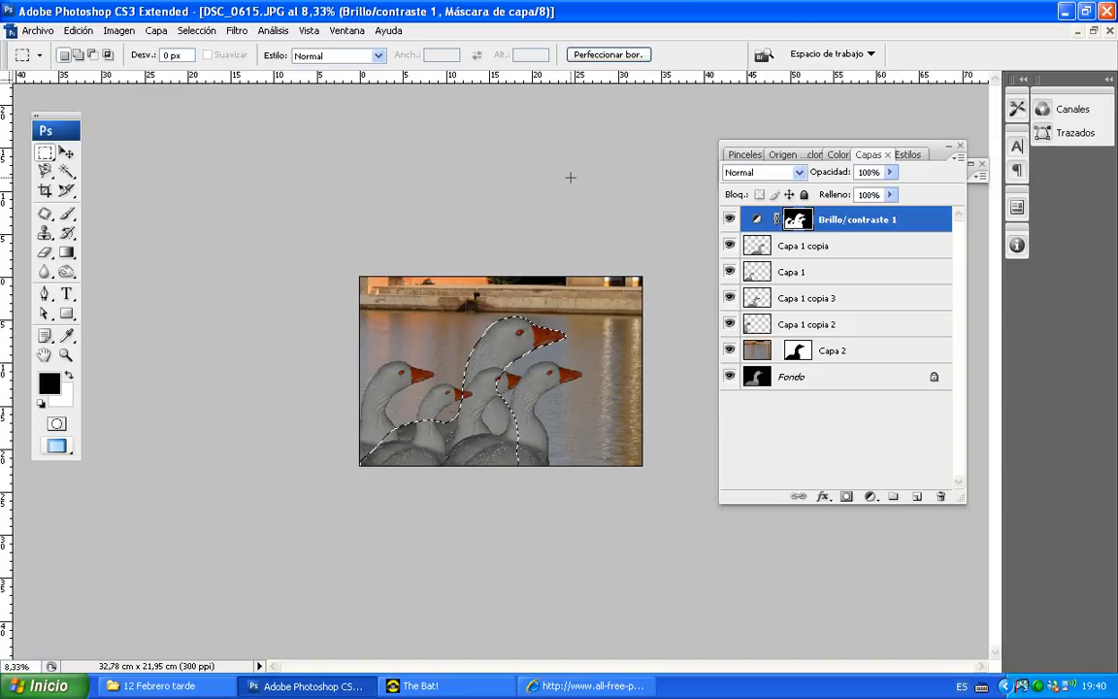
Step: Clear the current selection and target the Brillo/contraste 1 adjustment itself instead of its mask
{"action": "key", "text": "ctrl+d"}
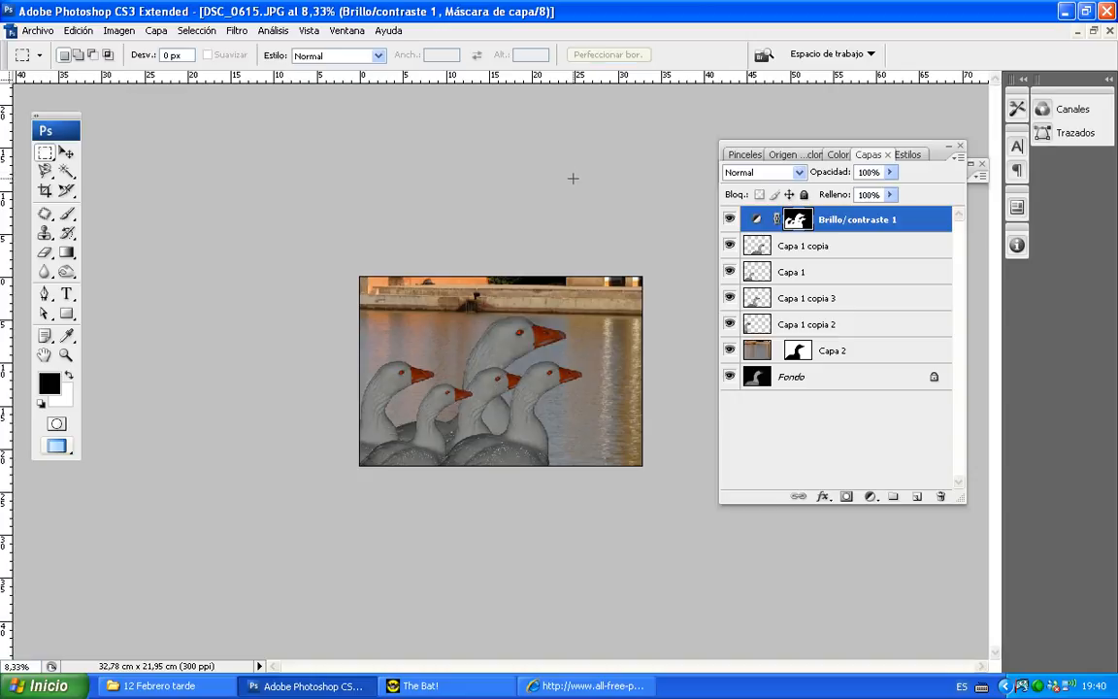
{"action": "key", "text": "ctrl+grave"}
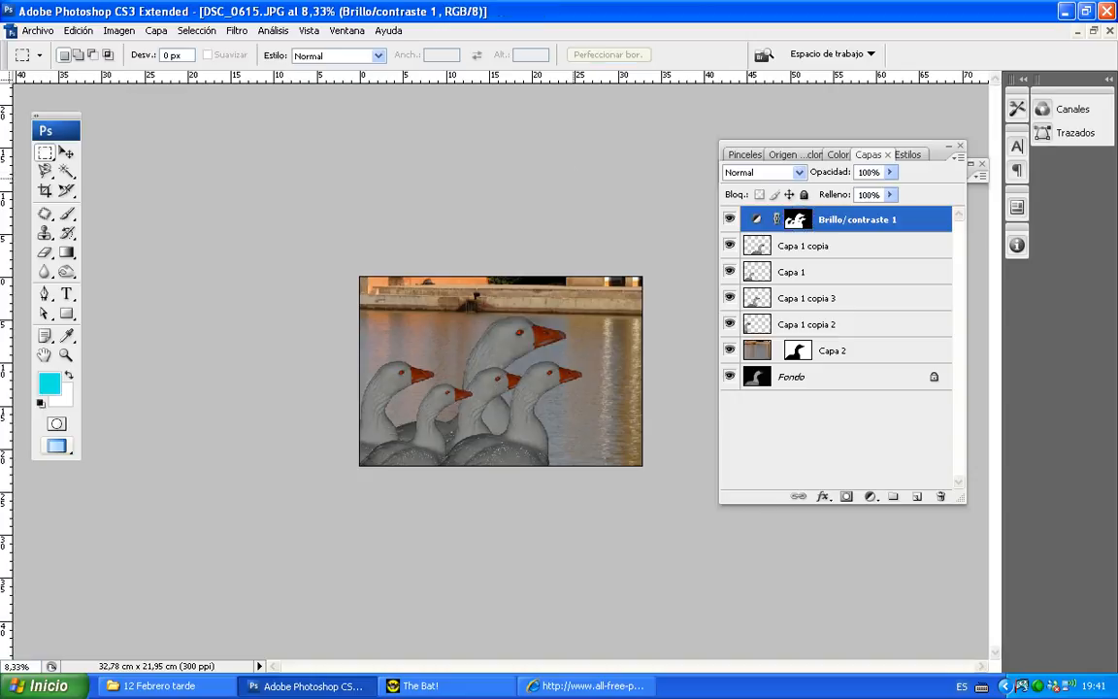
Step: Apply a Gaussian blur (Desenfoque gaussiano) with a radius of 4,9 pixels to the goose layer Capa 1 copia
{"action": "left_click", "coordinate": [66, 153]}
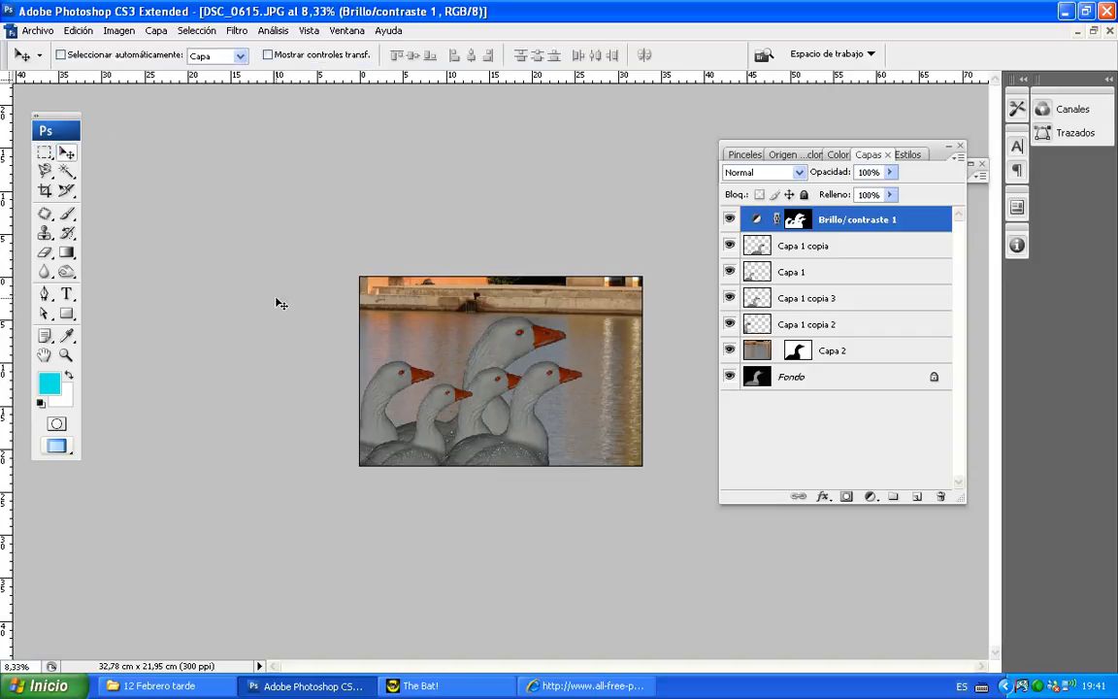
{"action": "key", "text": "z"}
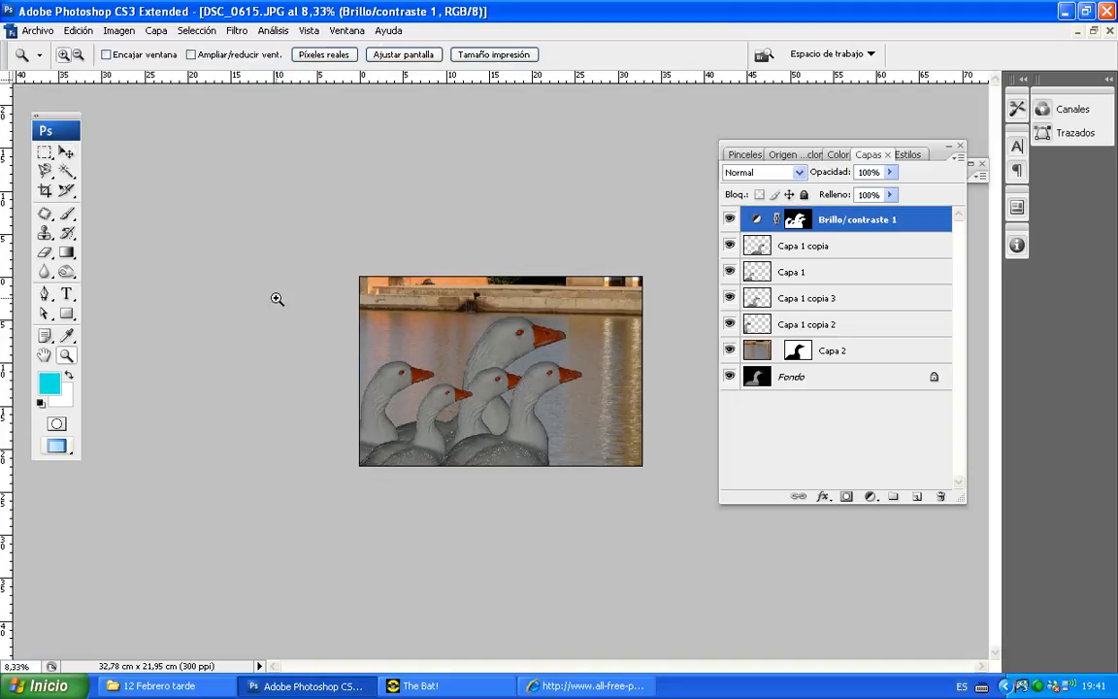
{"action": "left_click", "coordinate": [419, 412]}
{"action": "left_click", "coordinate": [427, 412]}
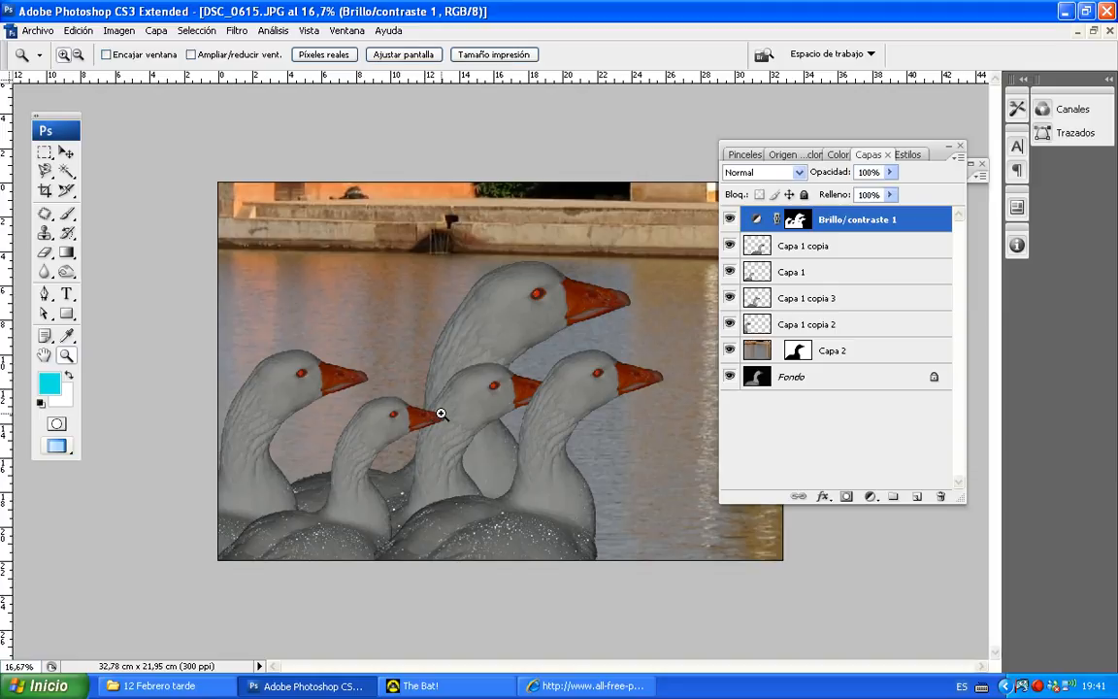
{"action": "left_click", "coordinate": [756, 248]}
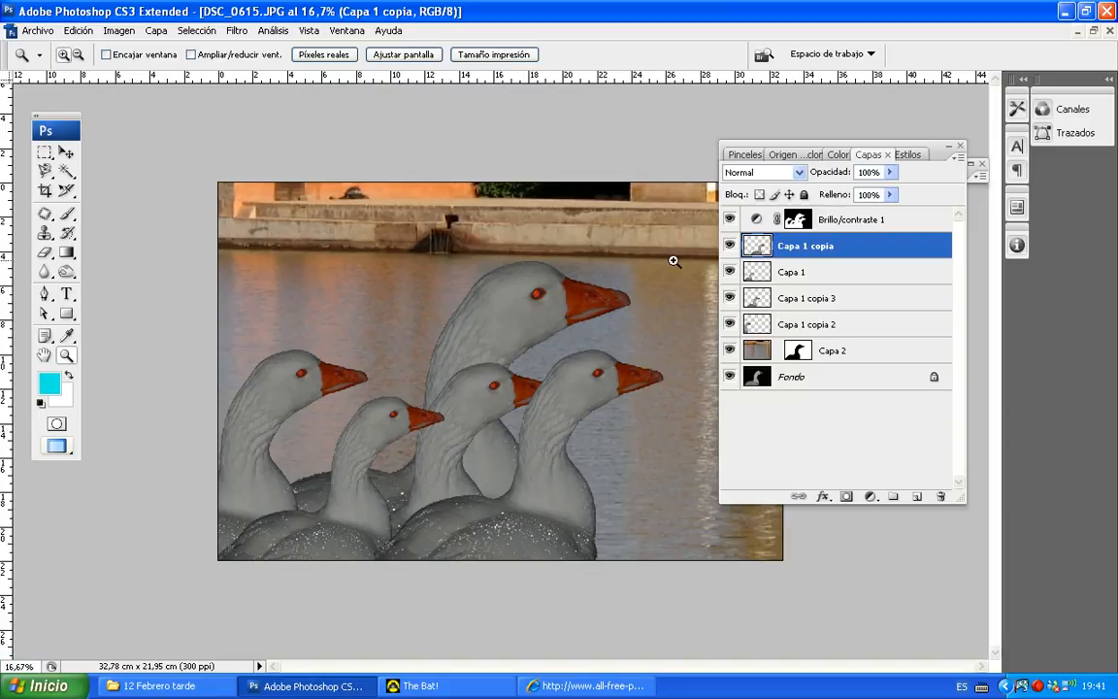
{"action": "left_click", "coordinate": [240, 31]}
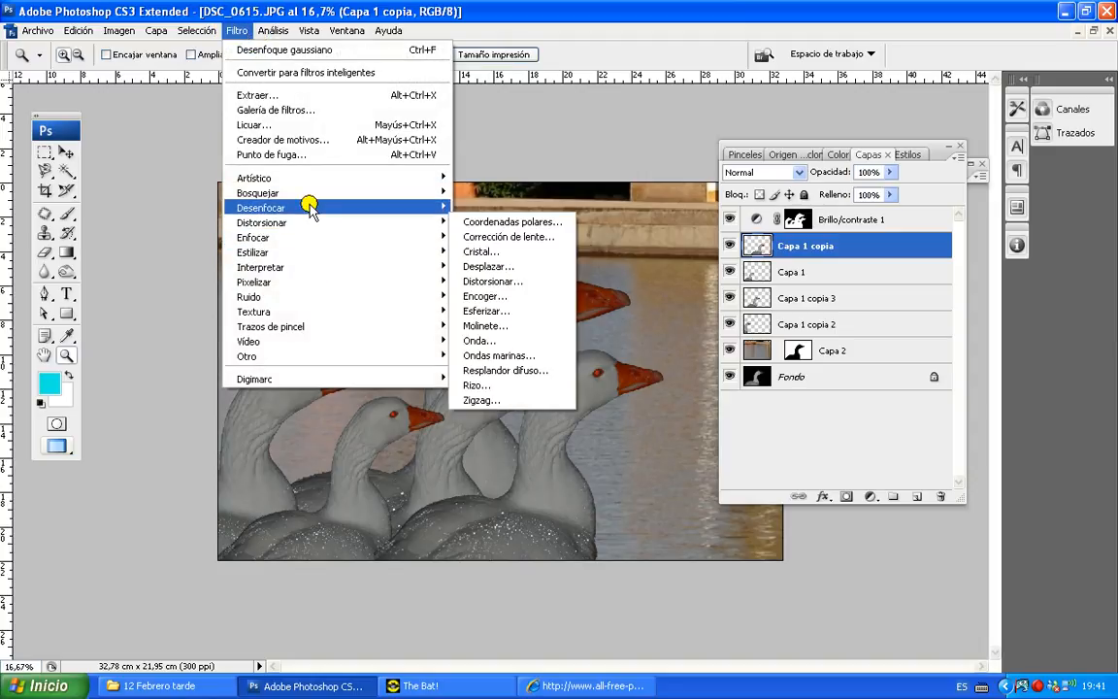
{"action": "mouse_move", "coordinate": [312, 208]}
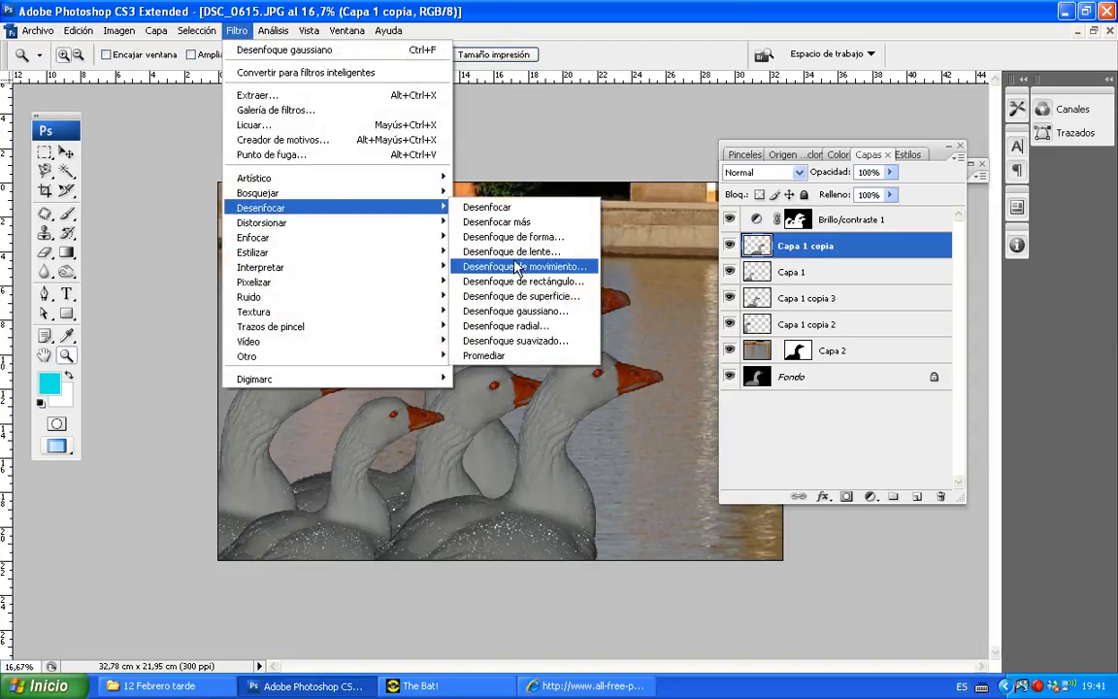
{"action": "left_click", "coordinate": [515, 311]}
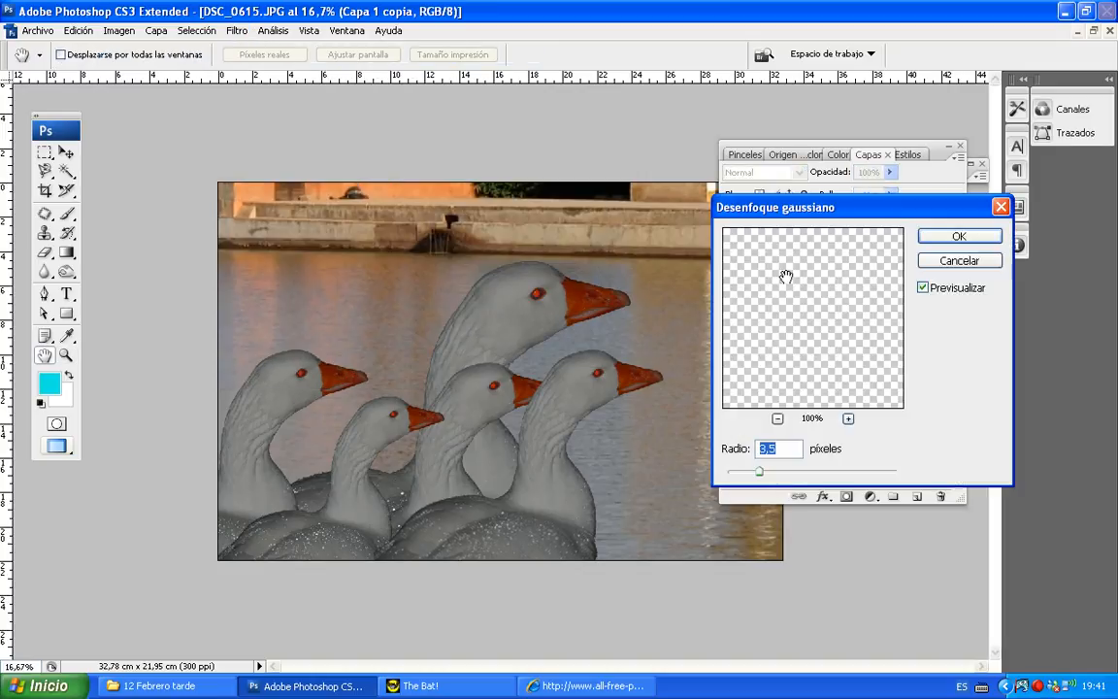
{"action": "left_click_drag", "start_coordinate": [831, 213], "coordinate": [656, 183]}
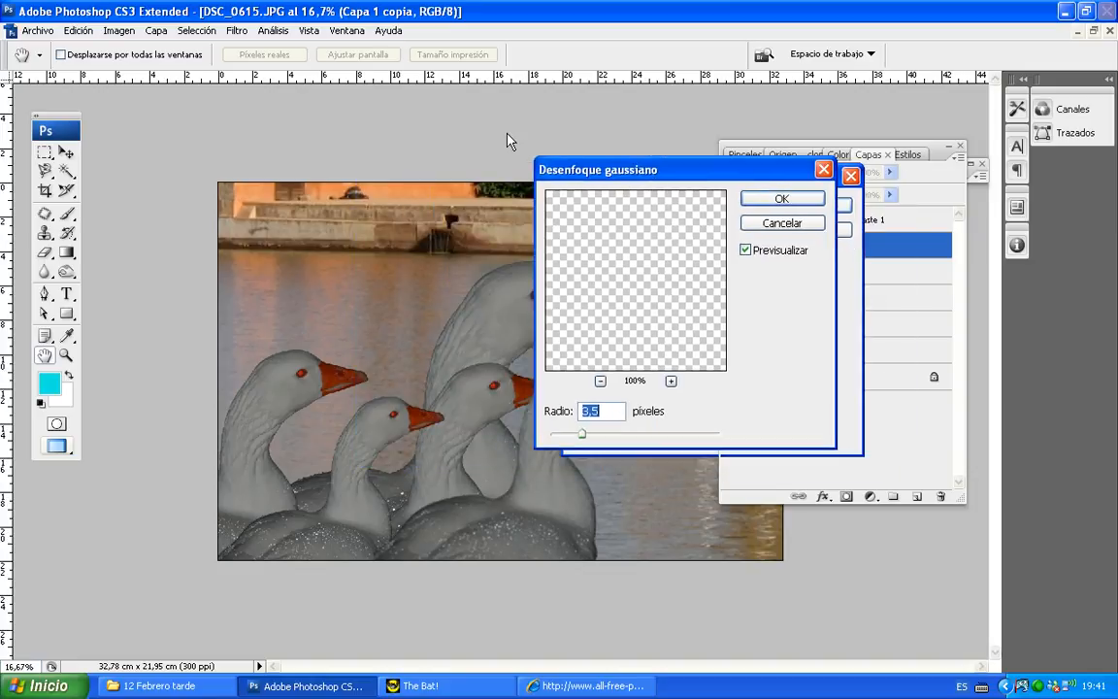
{"action": "left_click_drag", "start_coordinate": [507, 141], "coordinate": [588, 103]}
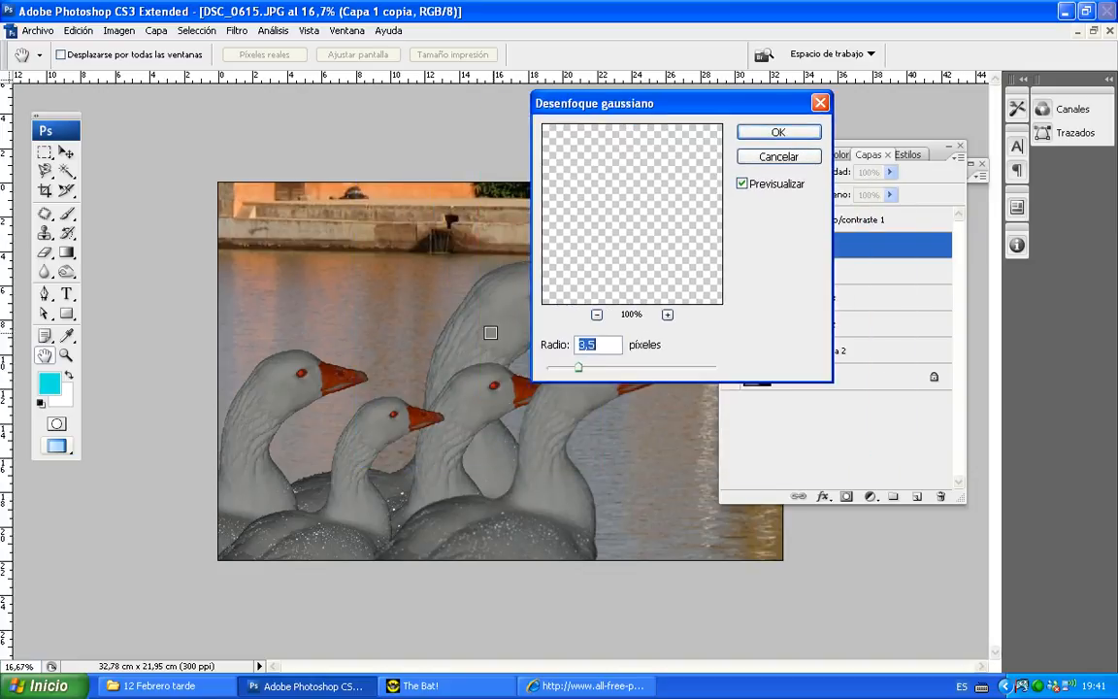
{"action": "left_click_drag", "start_coordinate": [579, 368], "coordinate": [624, 369]}
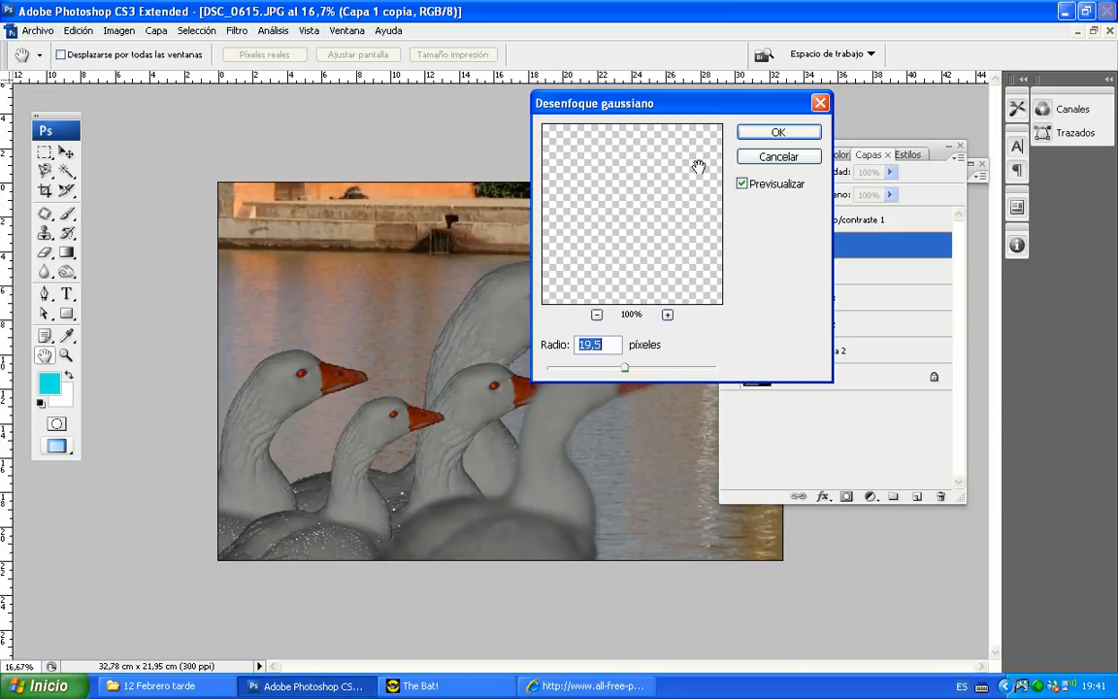
{"action": "left_click_drag", "start_coordinate": [637, 105], "coordinate": [287, 107]}
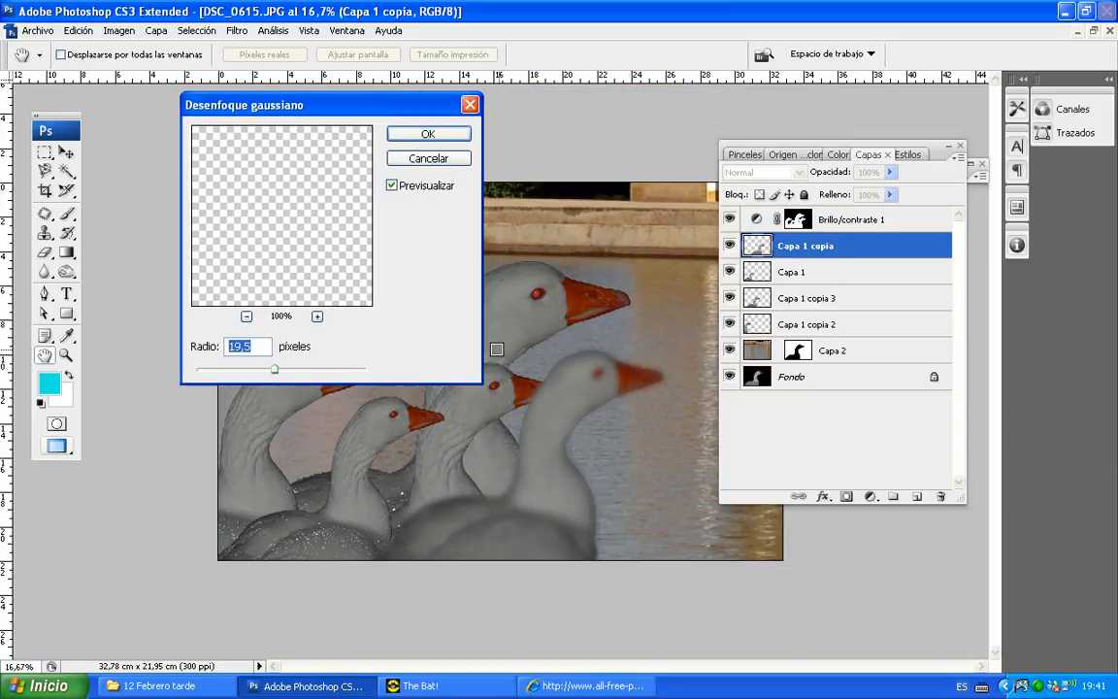
{"action": "left_click_drag", "start_coordinate": [274, 369], "coordinate": [240, 377]}
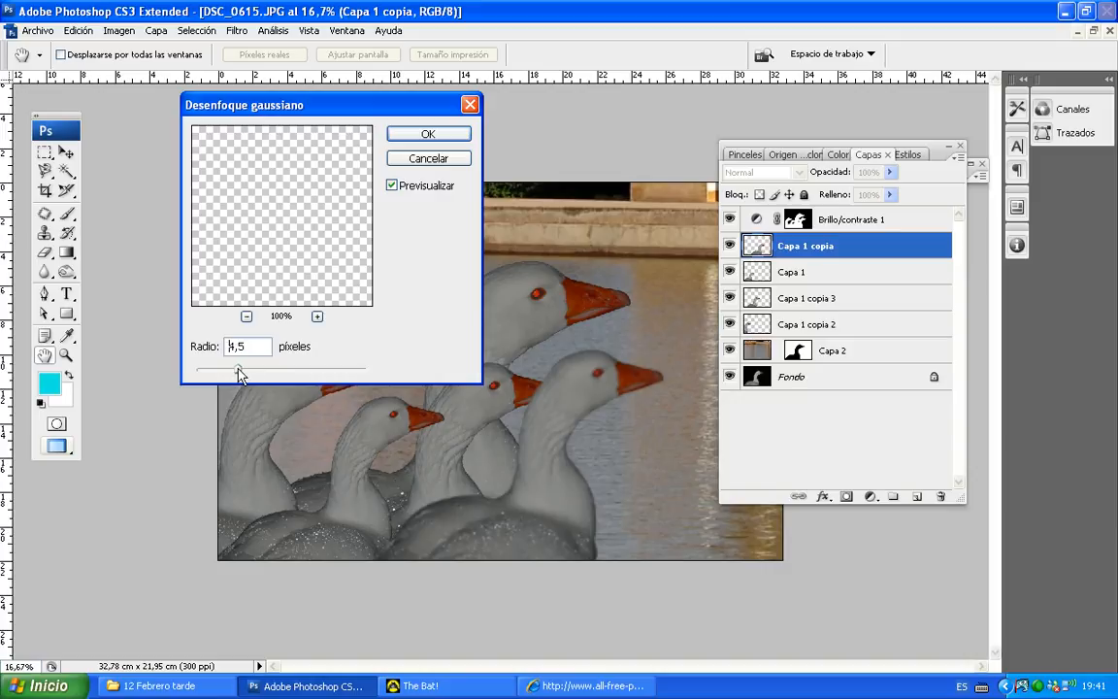
{"action": "left_click_drag", "start_coordinate": [241, 376], "coordinate": [240, 374]}
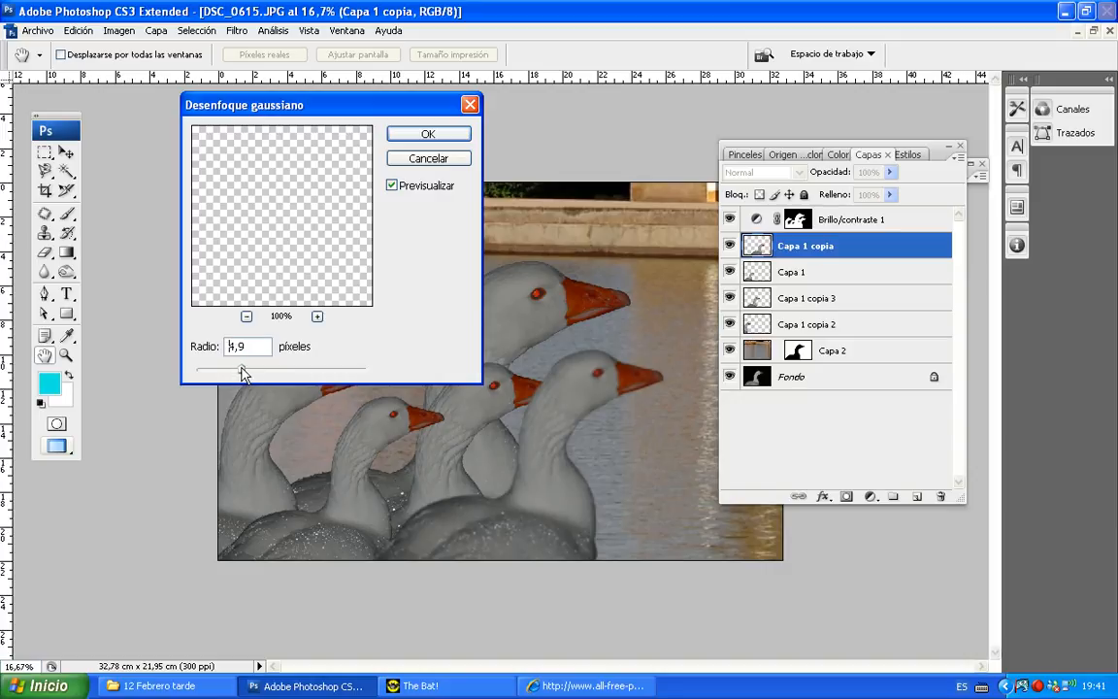
{"action": "left_click", "coordinate": [428, 141]}
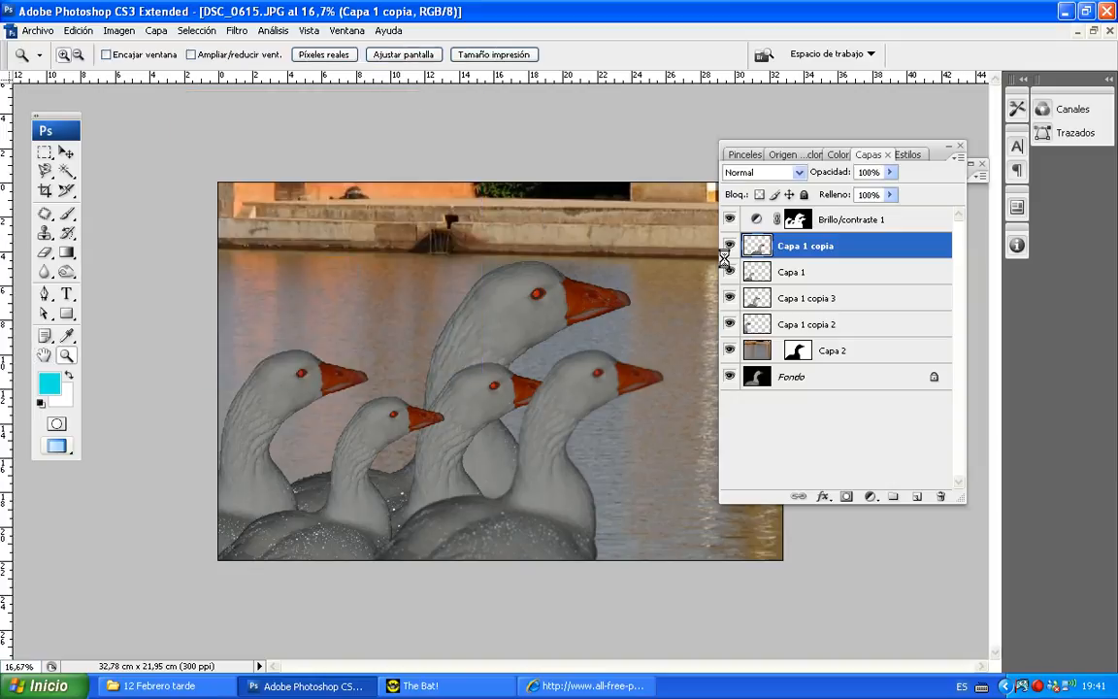
Step: Try repeating the same Gaussian blur on the small goose layer Capa 1, and undo it
{"action": "left_click", "coordinate": [757, 271]}
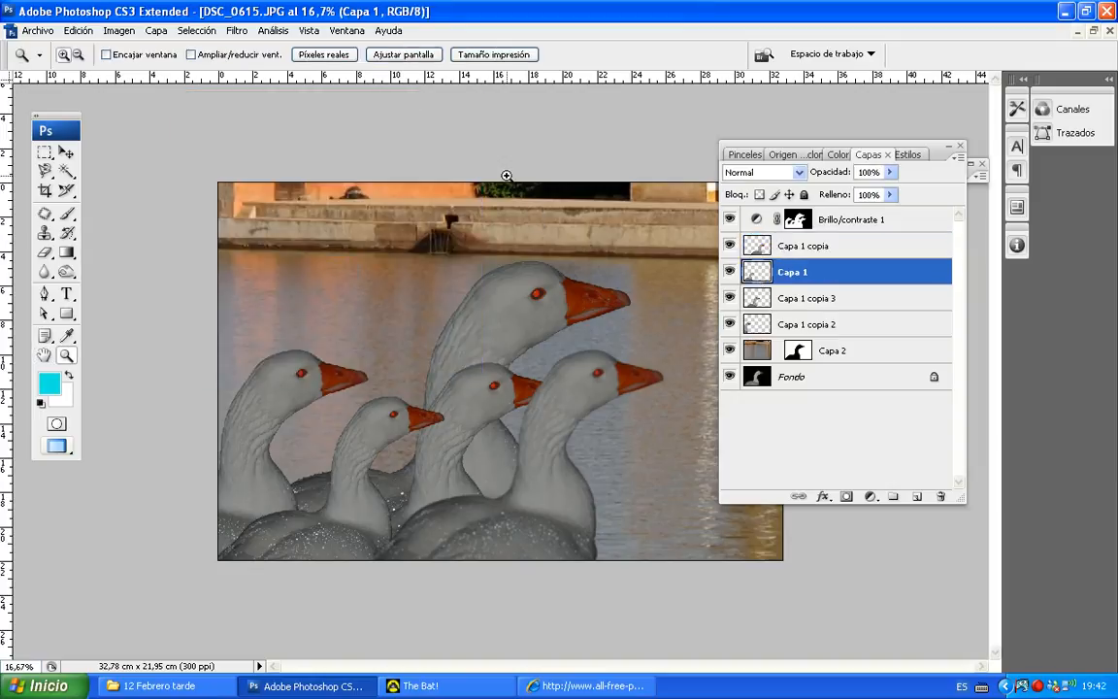
{"action": "left_click", "coordinate": [237, 30]}
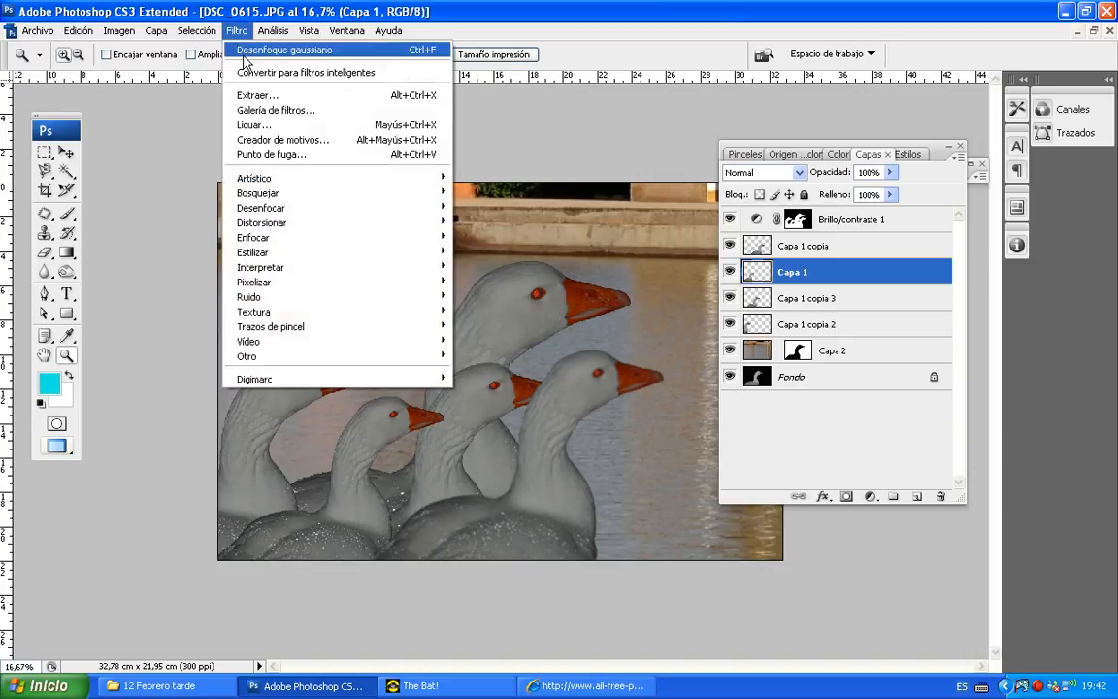
{"action": "left_click", "coordinate": [320, 50]}
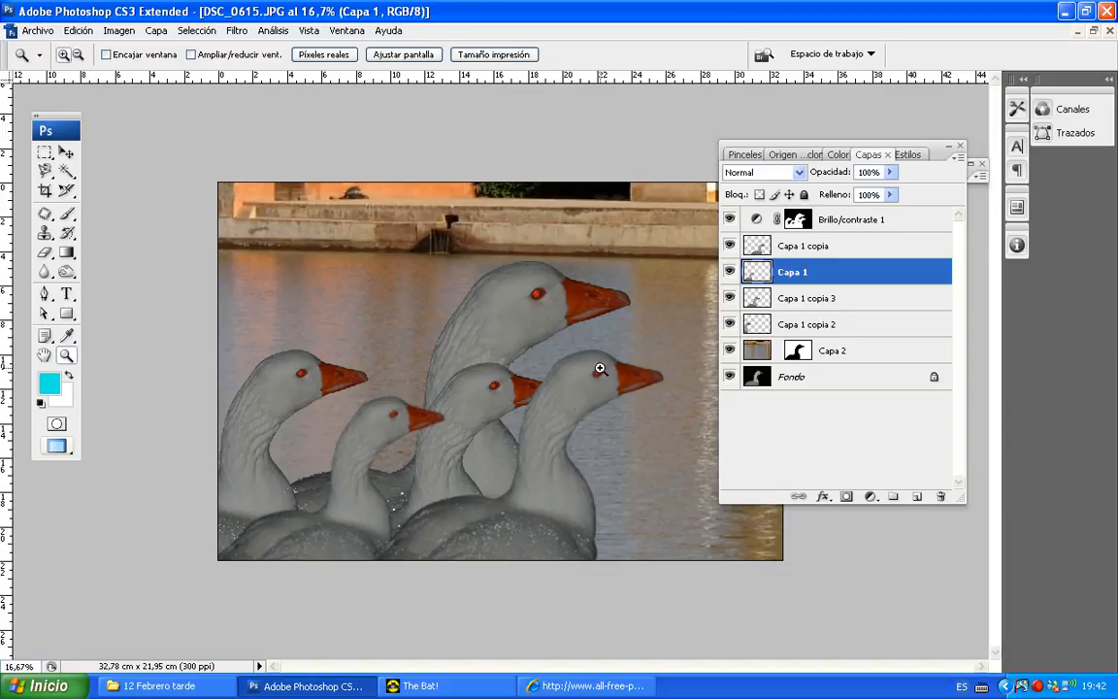
{"action": "left_click", "coordinate": [756, 300]}
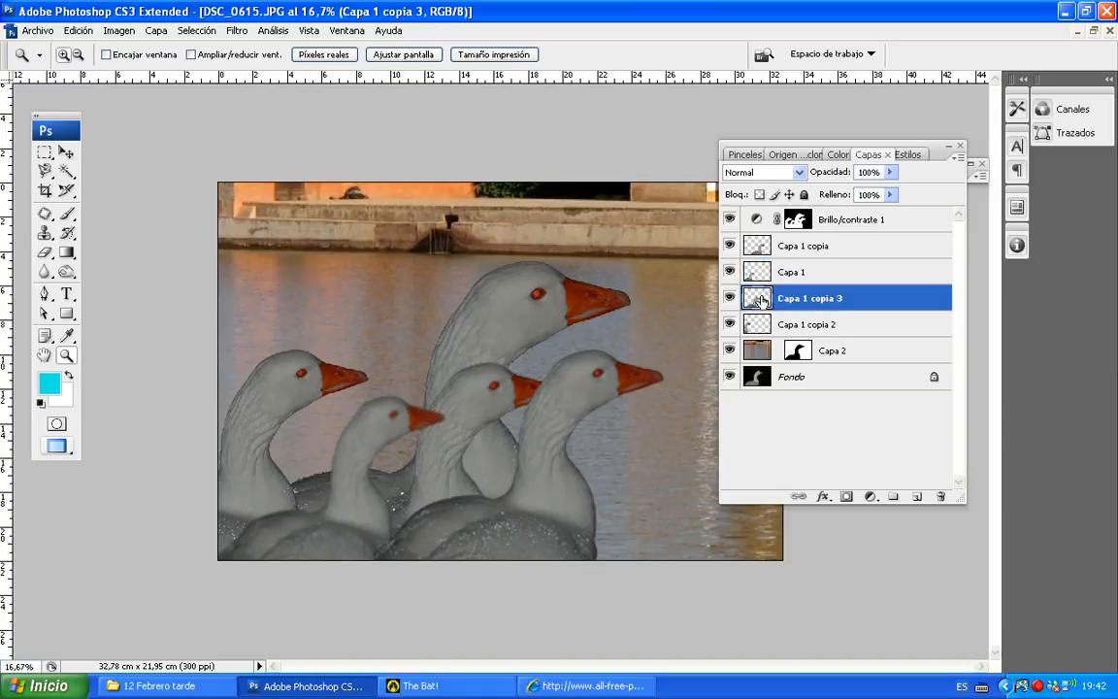
{"action": "key", "text": "alt+bracketright"}
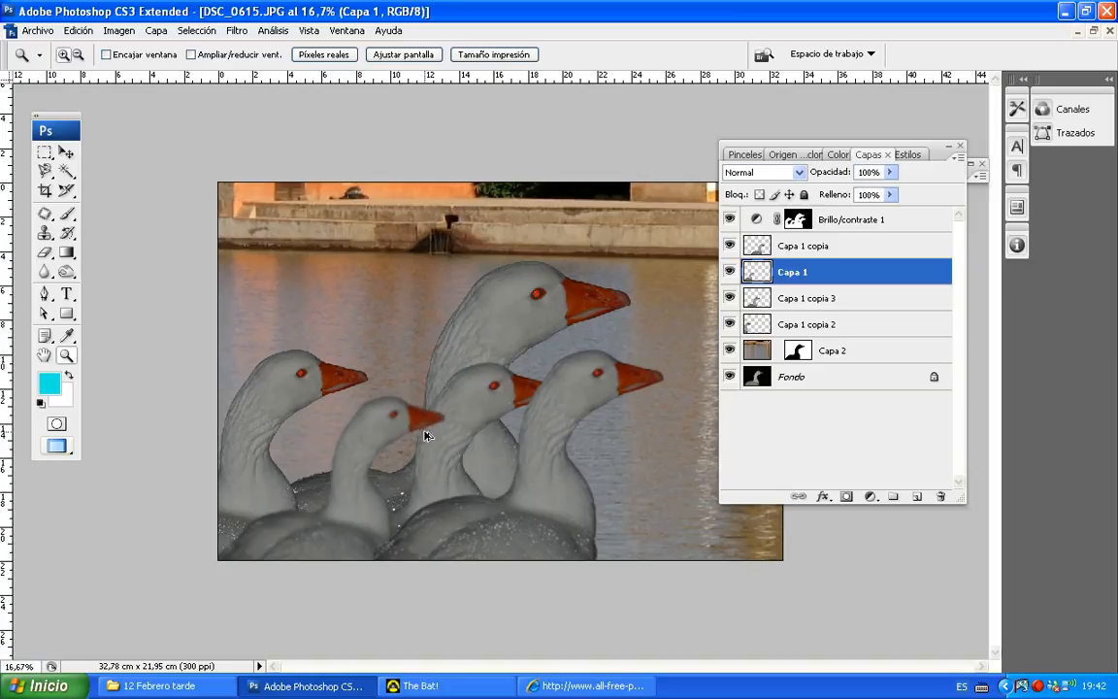
{"action": "key", "text": "alt+bracketright"}
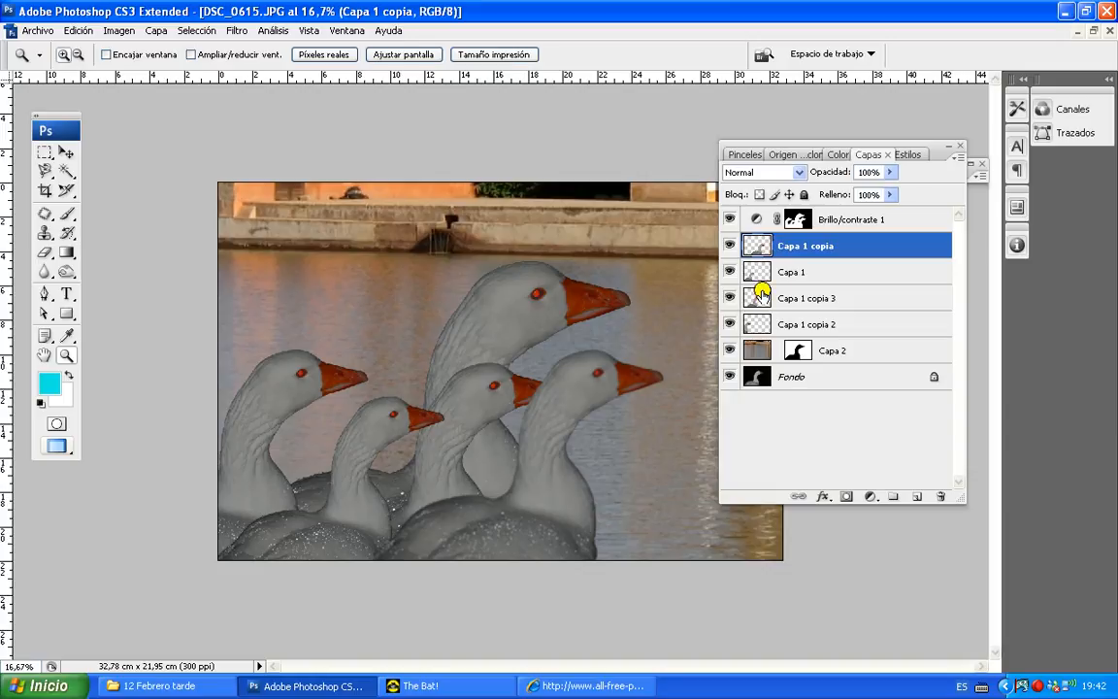
Step: Repeat the last Gaussian blur on the goose layers Capa 1 copia 3 and Capa 1 copia 2
{"action": "left_click", "coordinate": [761, 297]}
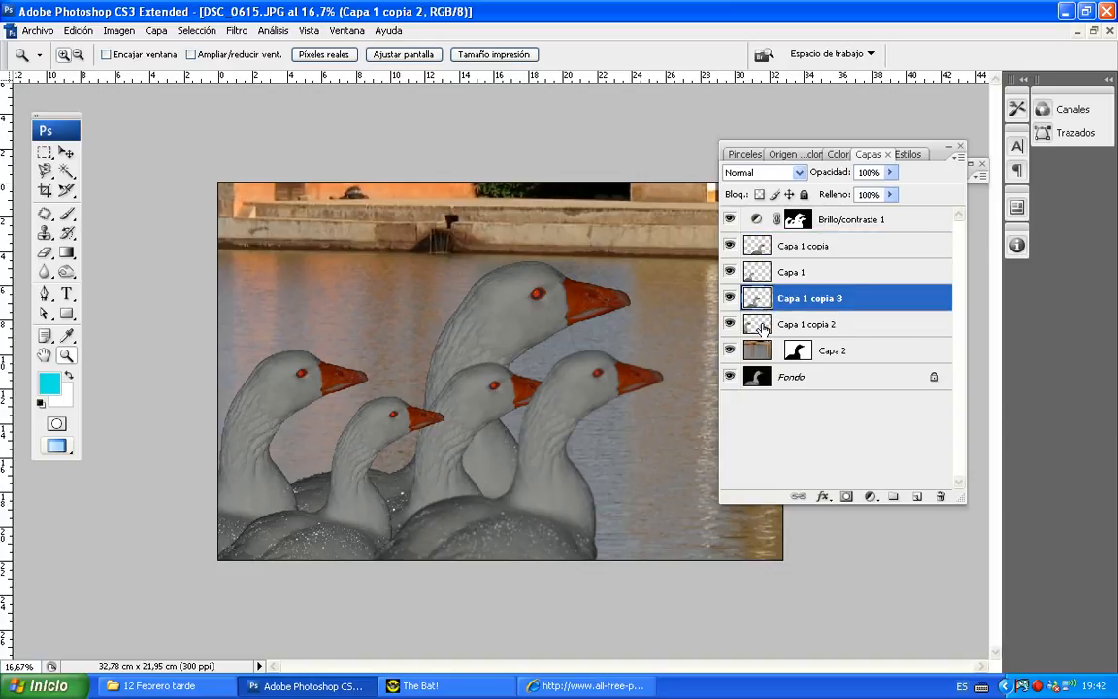
{"action": "left_click", "coordinate": [761, 326]}
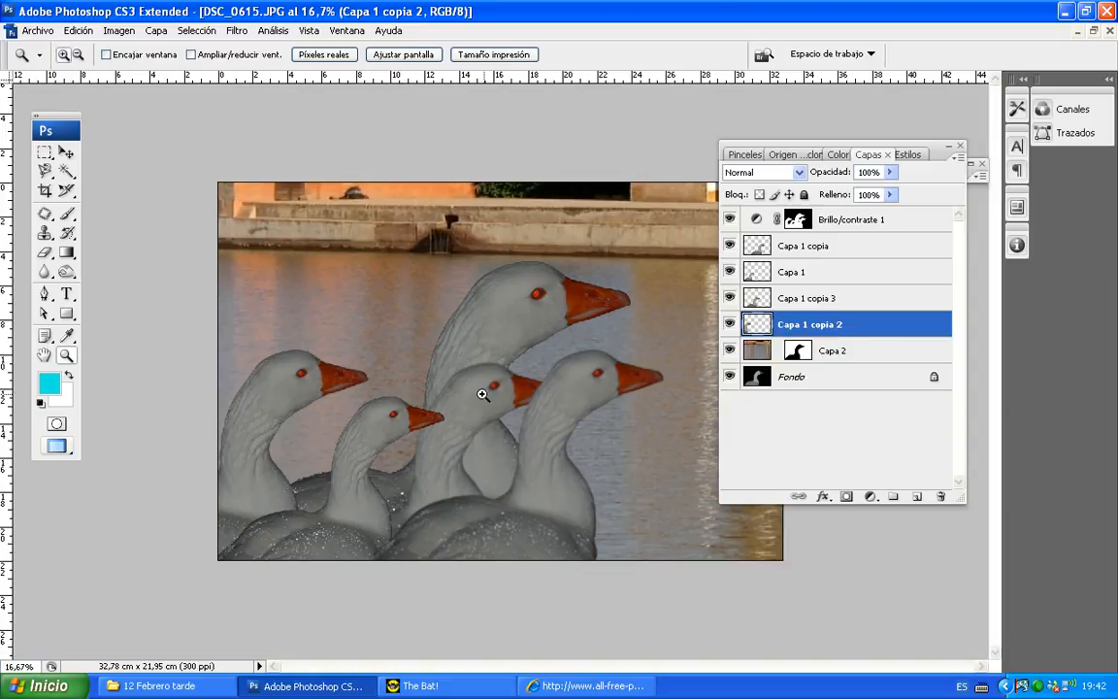
{"action": "left_click", "coordinate": [504, 324]}
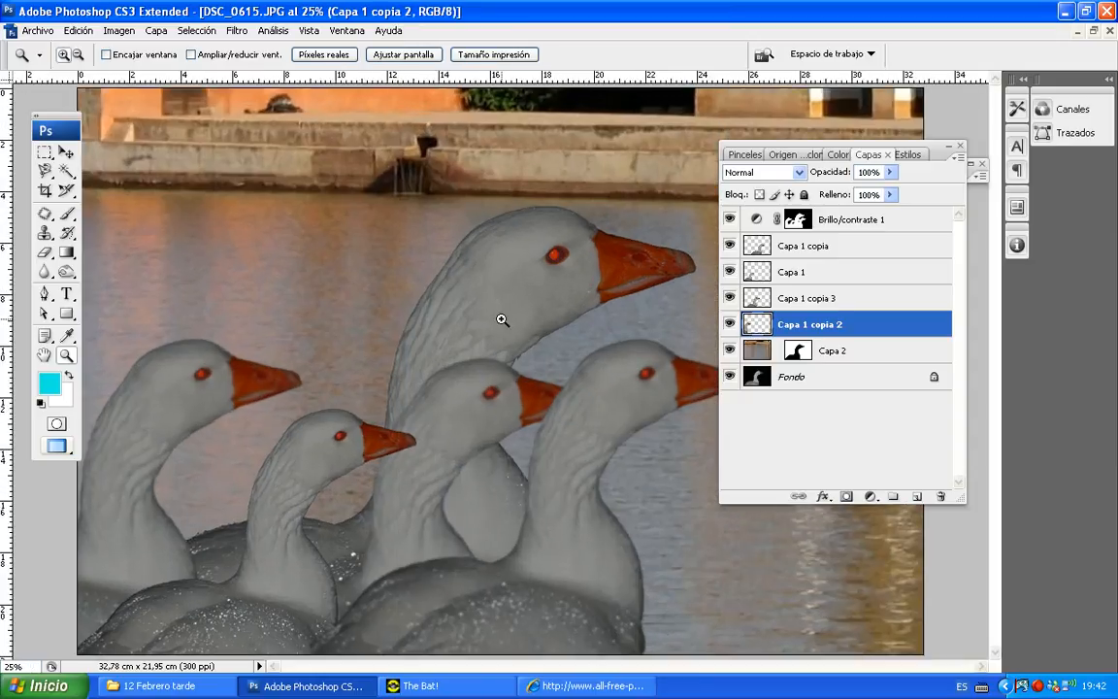
{"action": "key", "text": "alt"}
{"action": "left_click", "coordinate": [429, 418], "text": "alt"}
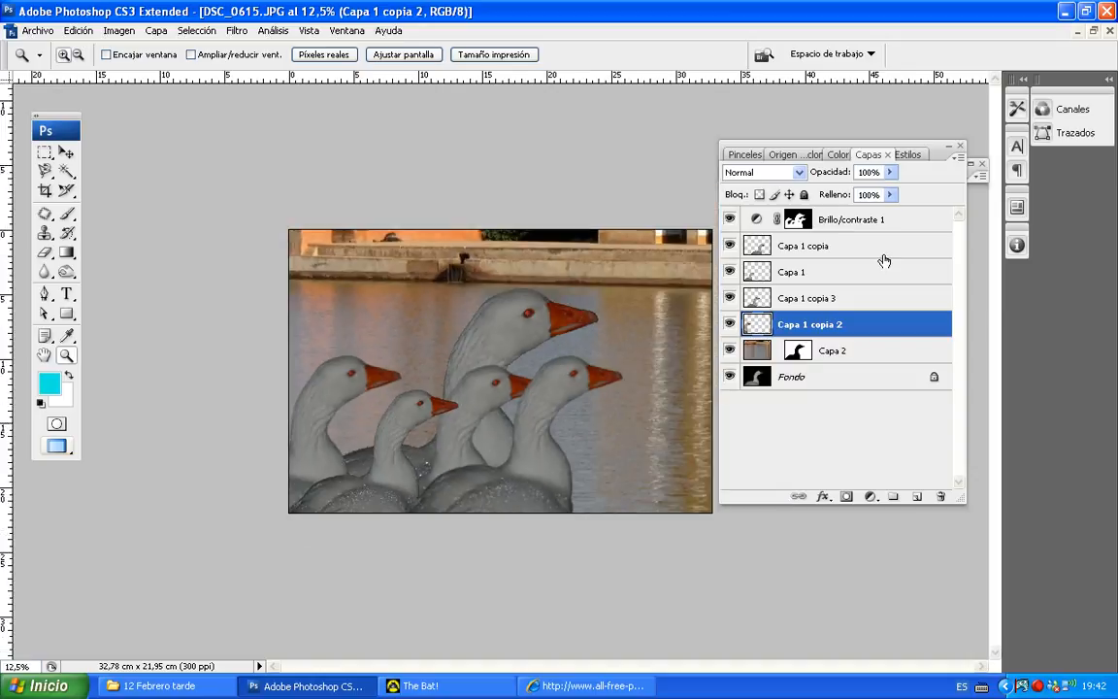
{"action": "left_click", "coordinate": [506, 404], "text": "alt"}
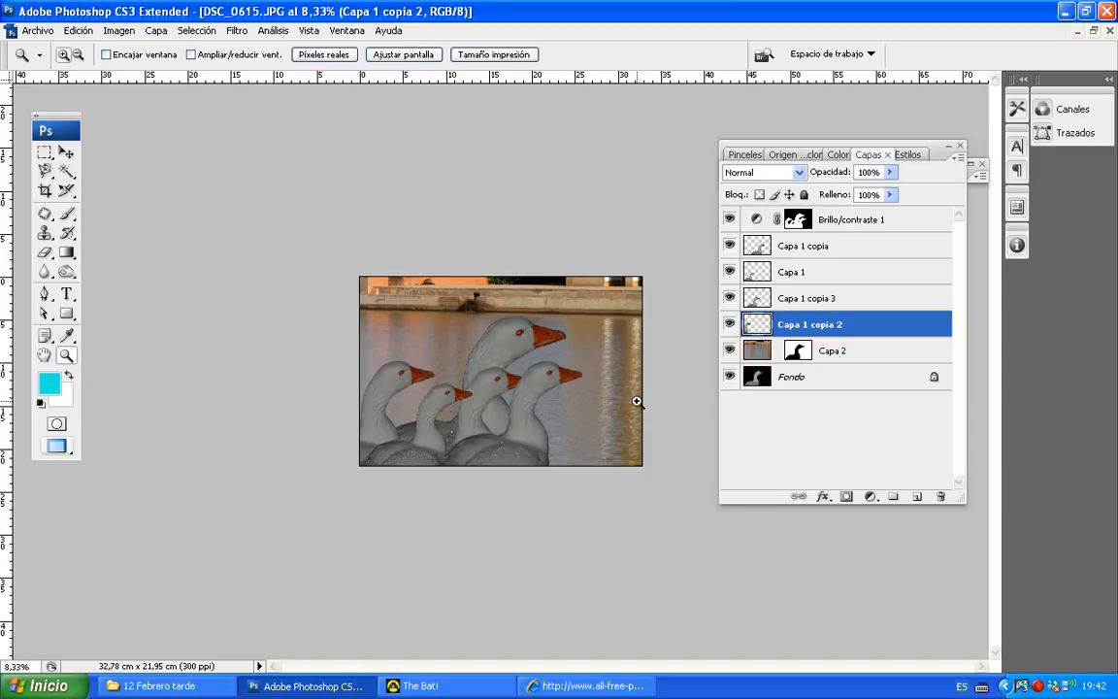
Step: Compare the original DSC_0615.JPG snapshot and the first Deseleccionar history state with the montage, returning to the last Desenfoque gaussiano state
{"action": "left_click", "coordinate": [347, 30]}
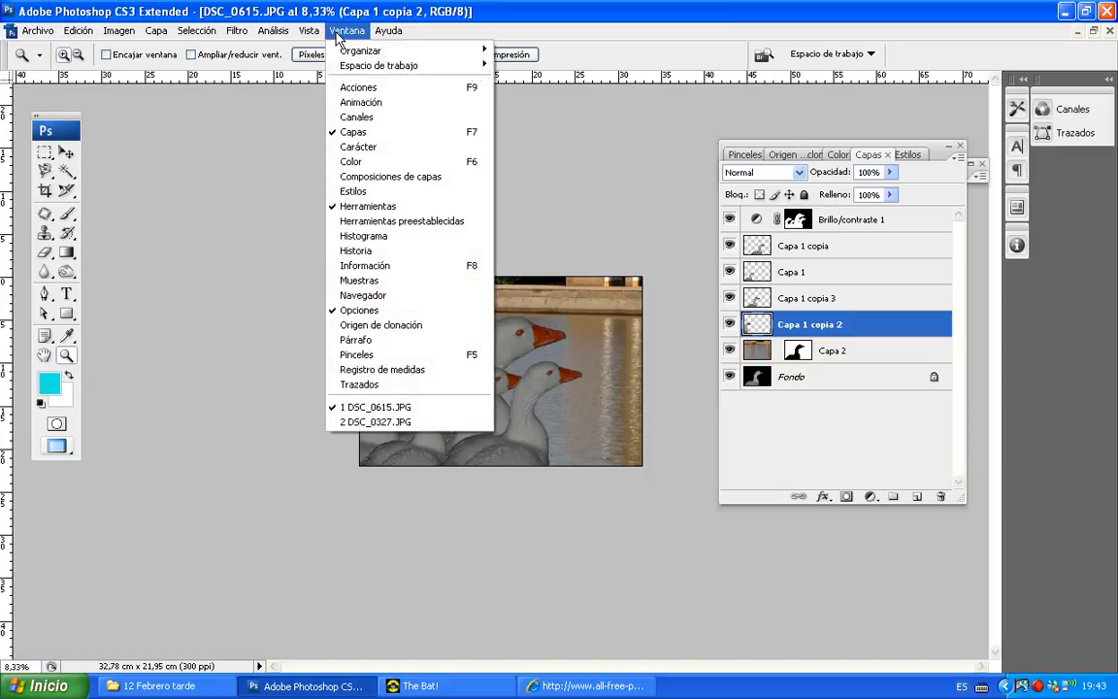
{"action": "left_click", "coordinate": [392, 250]}
{"action": "left_click", "coordinate": [393, 251]}
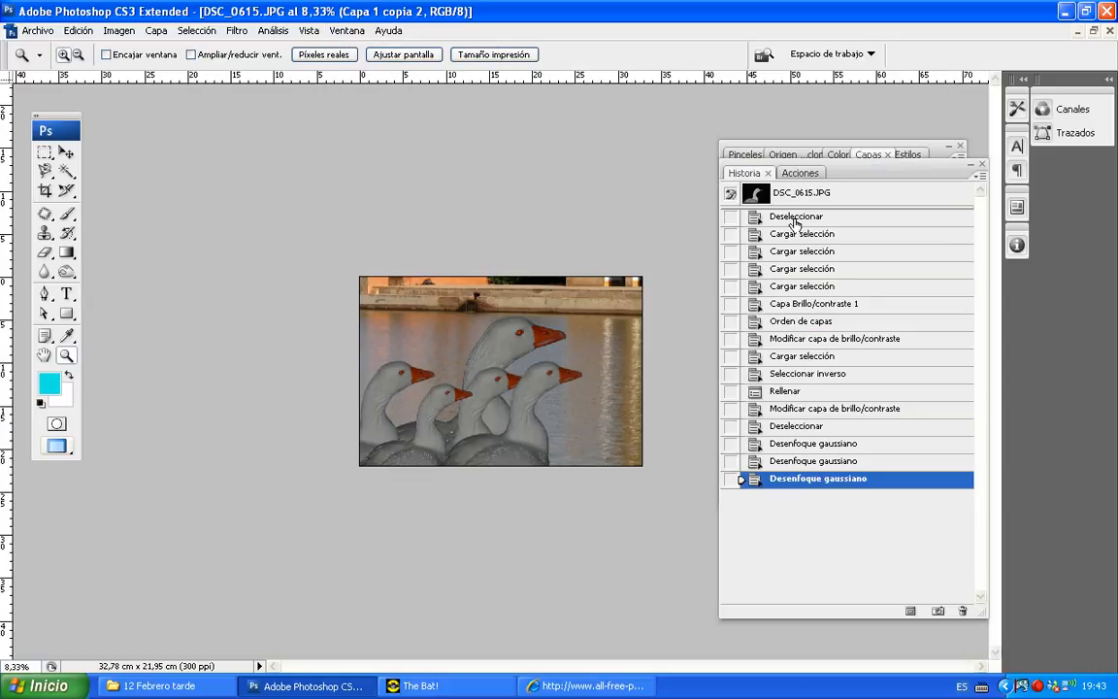
{"action": "left_click", "coordinate": [760, 196]}
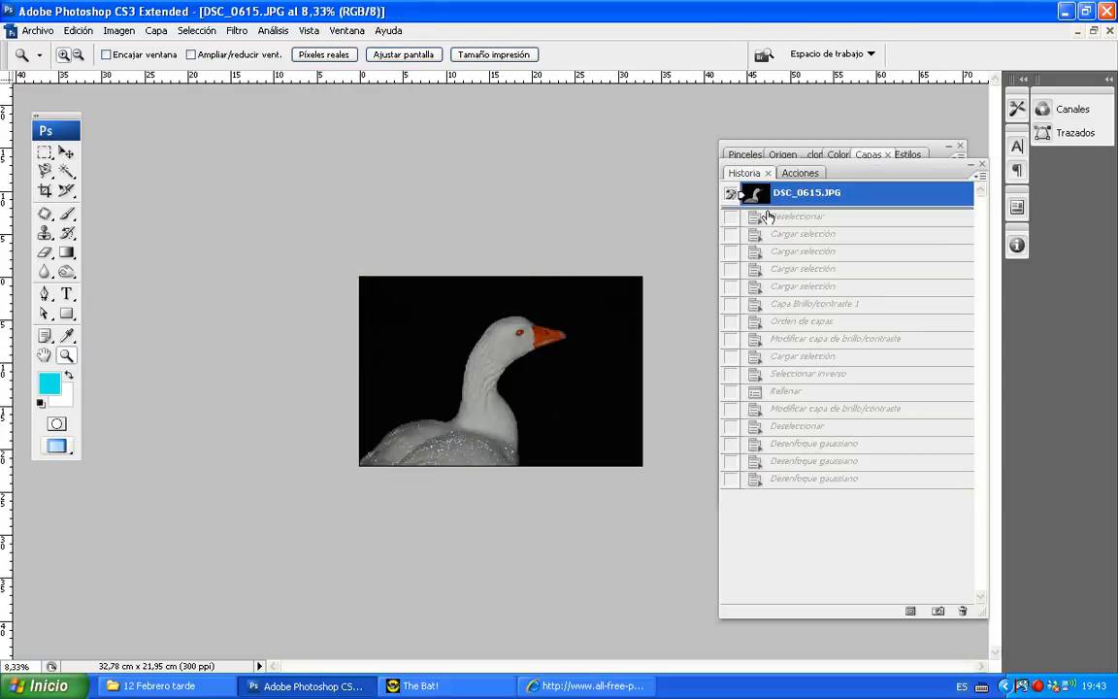
{"action": "left_click", "coordinate": [774, 217]}
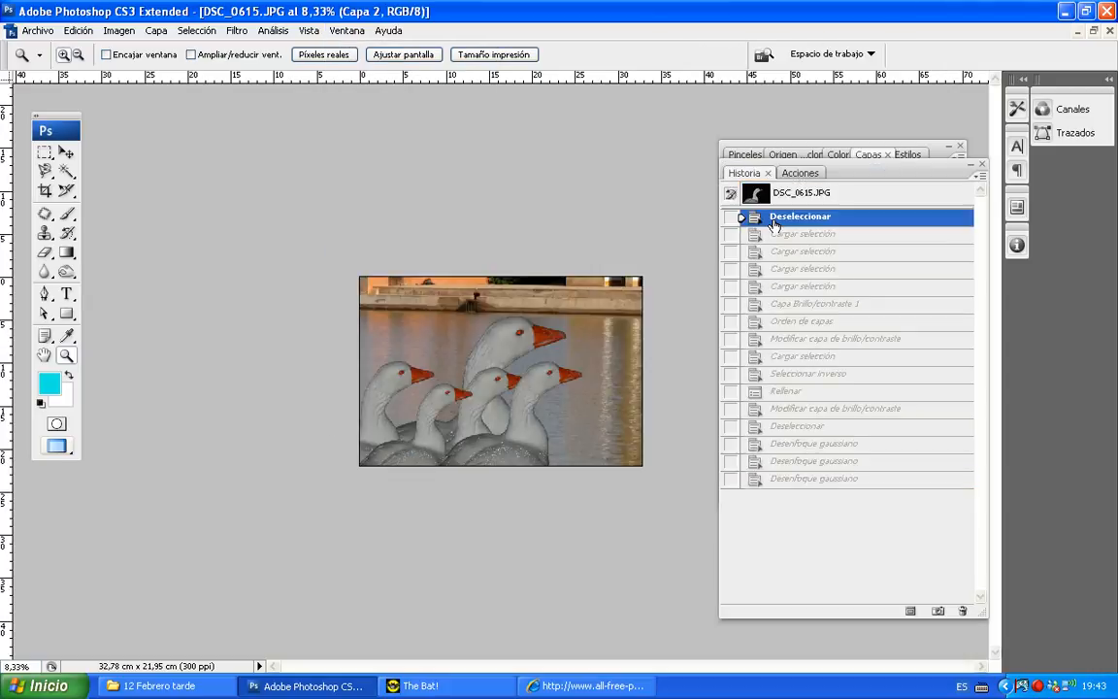
{"action": "left_click", "coordinate": [811, 480]}
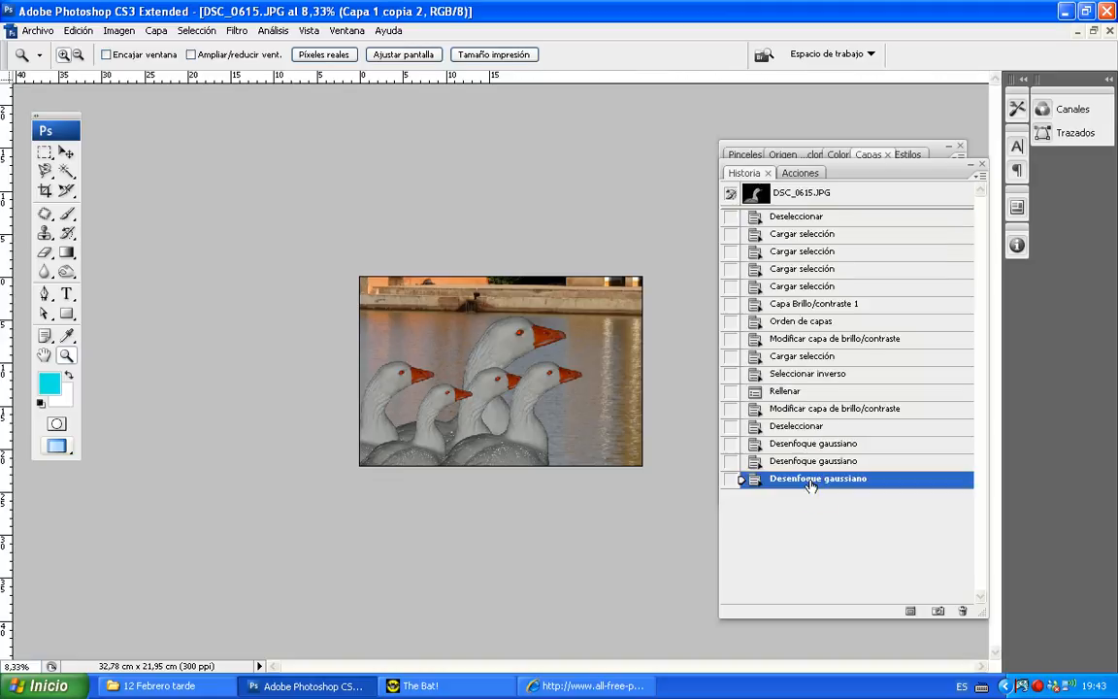